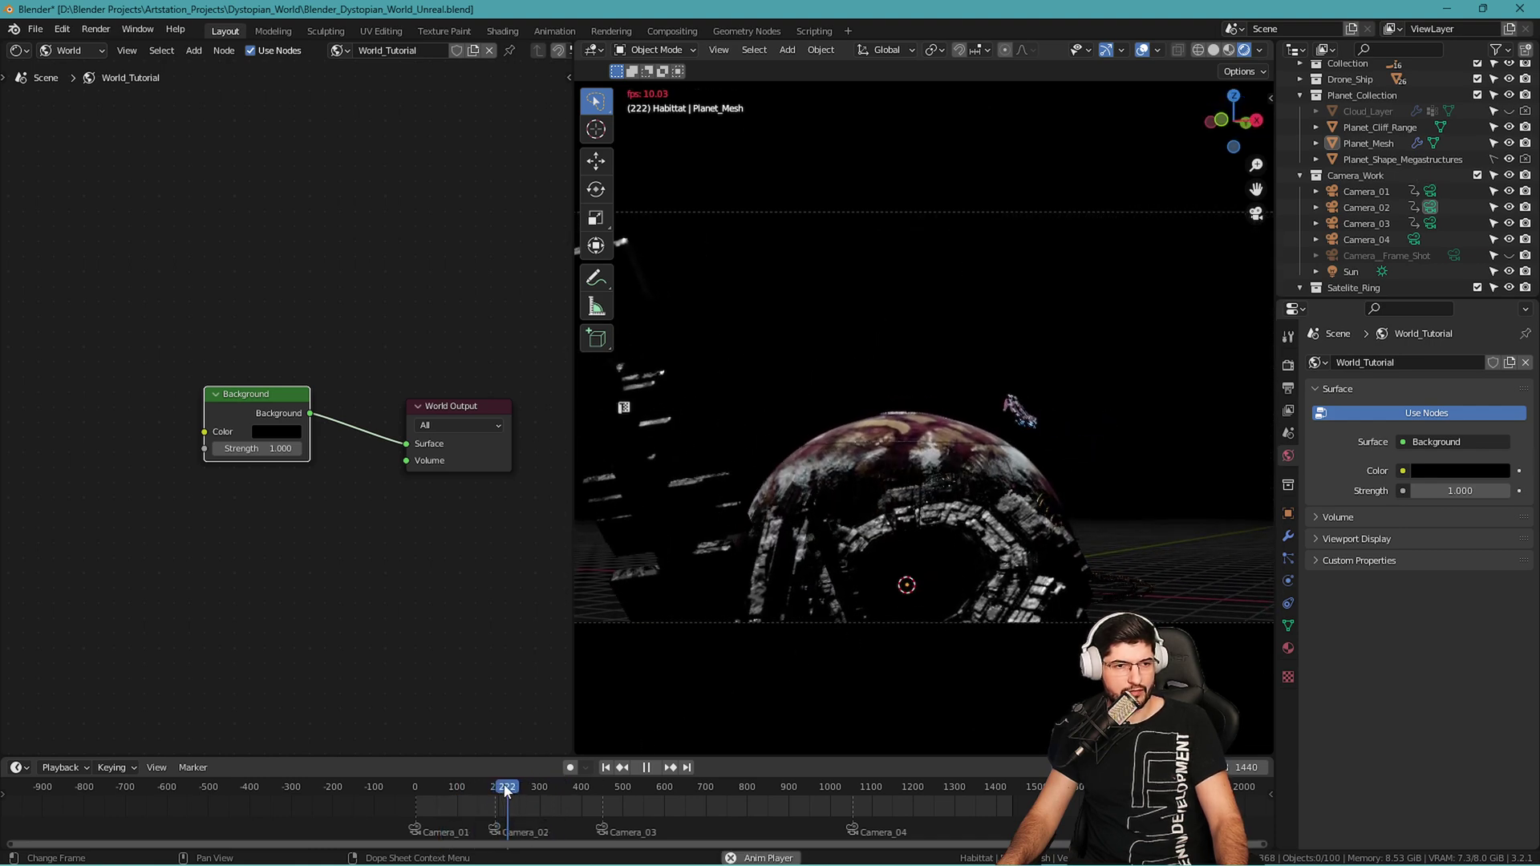
# Jump the animation to frame 588, stop playback, and hide the viewport overlays.
pyautogui.click(659, 798)
pyautogui.press('space')
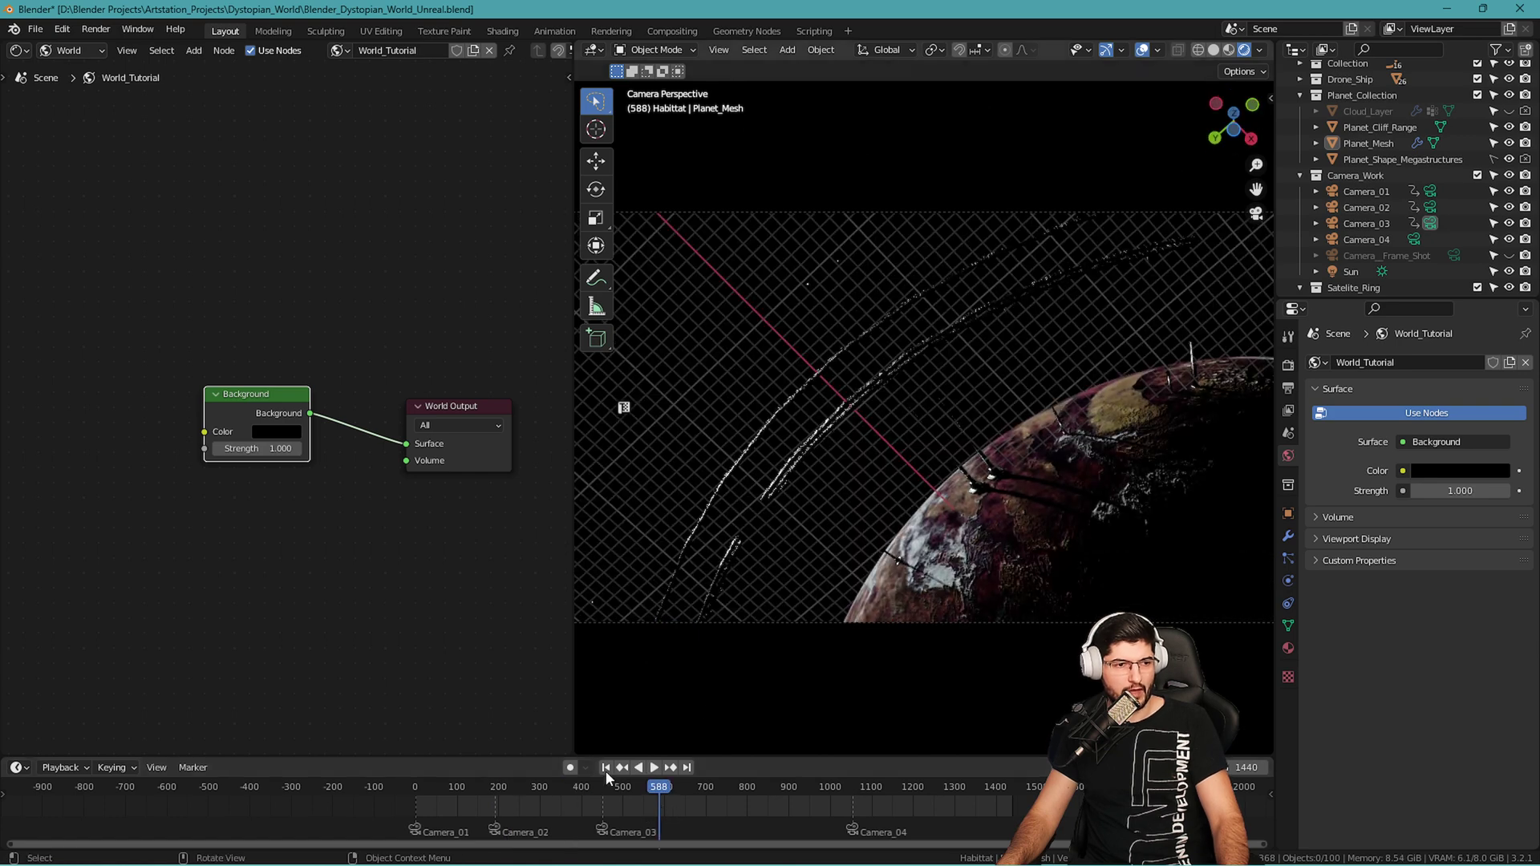
pyautogui.click(1147, 50)
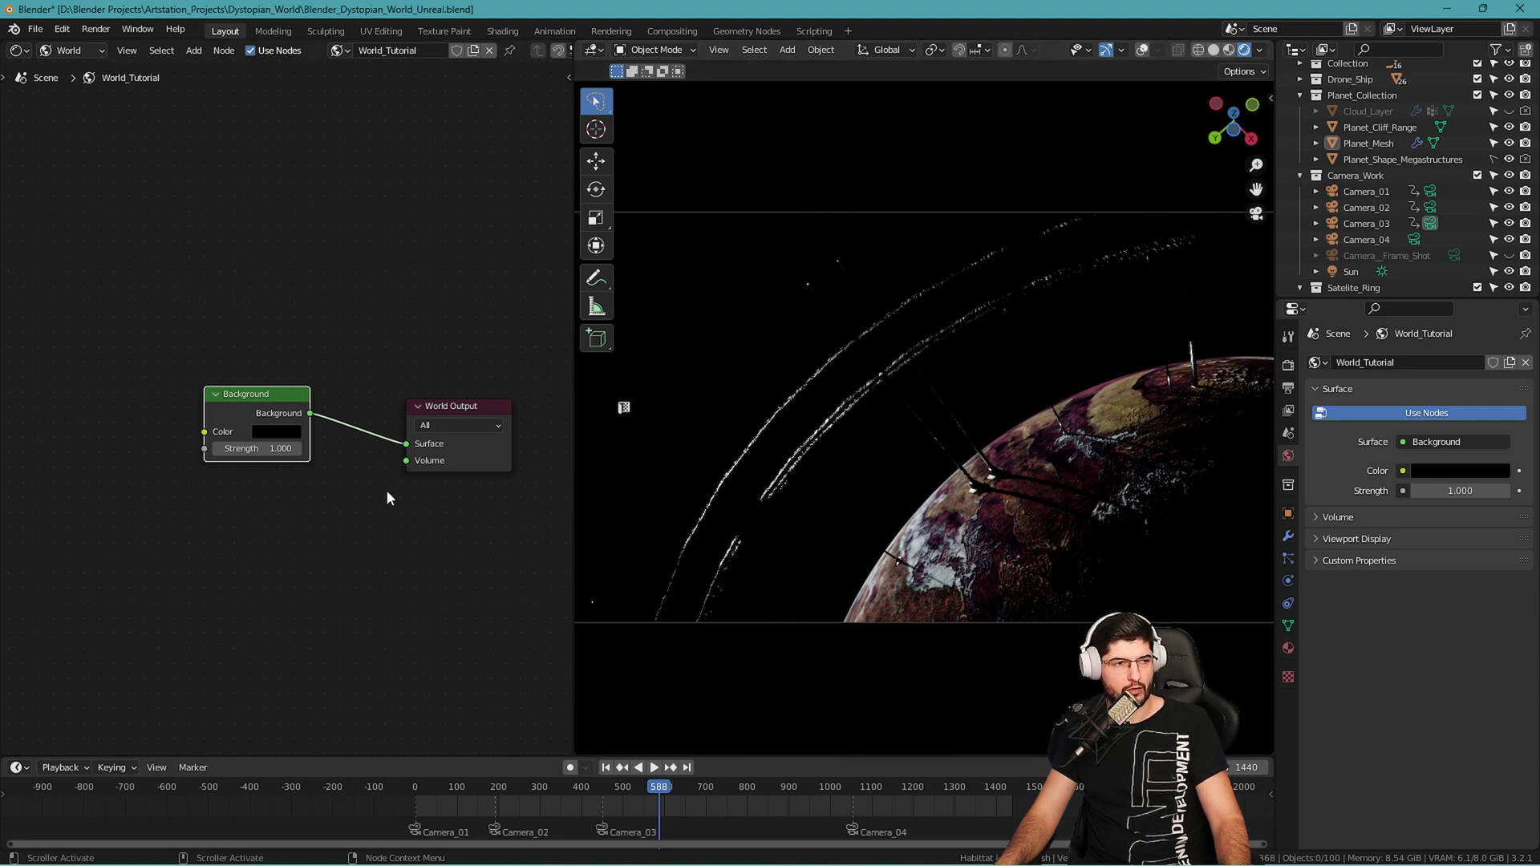
# Choose World as the shader type in the node editor.
pyautogui.click(258, 291)
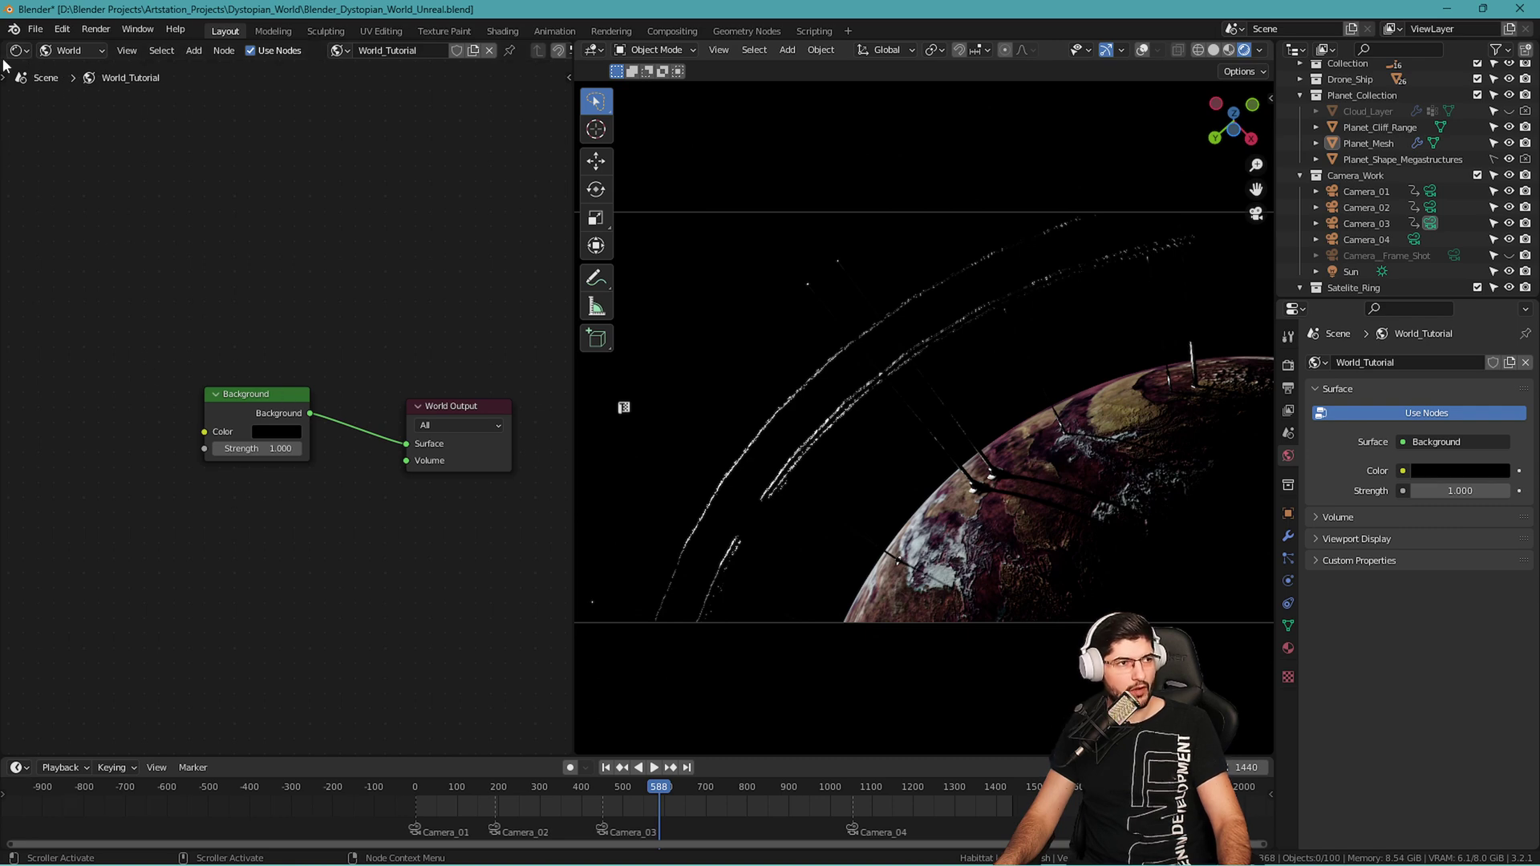
pyautogui.click(95, 51)
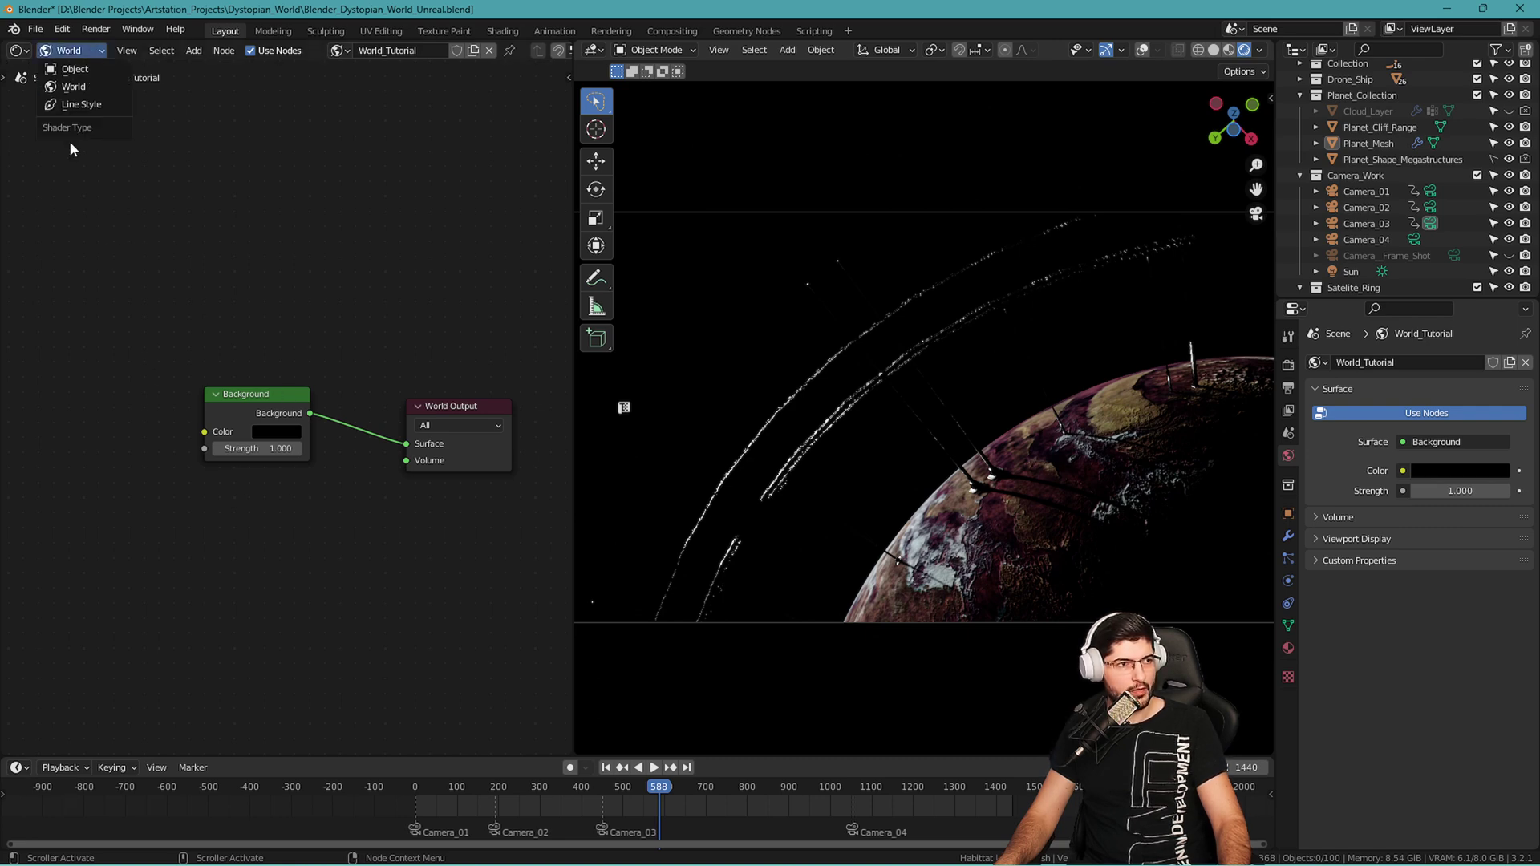
pyautogui.click(74, 85)
# Delete the Background node from the World_Tutorial shader, leaving the World Output node in place.
pyautogui.moveTo(216, 292); pyautogui.dragTo(223, 215, button='middle')
pyautogui.moveTo(223, 335); pyautogui.dragTo(283, 338)
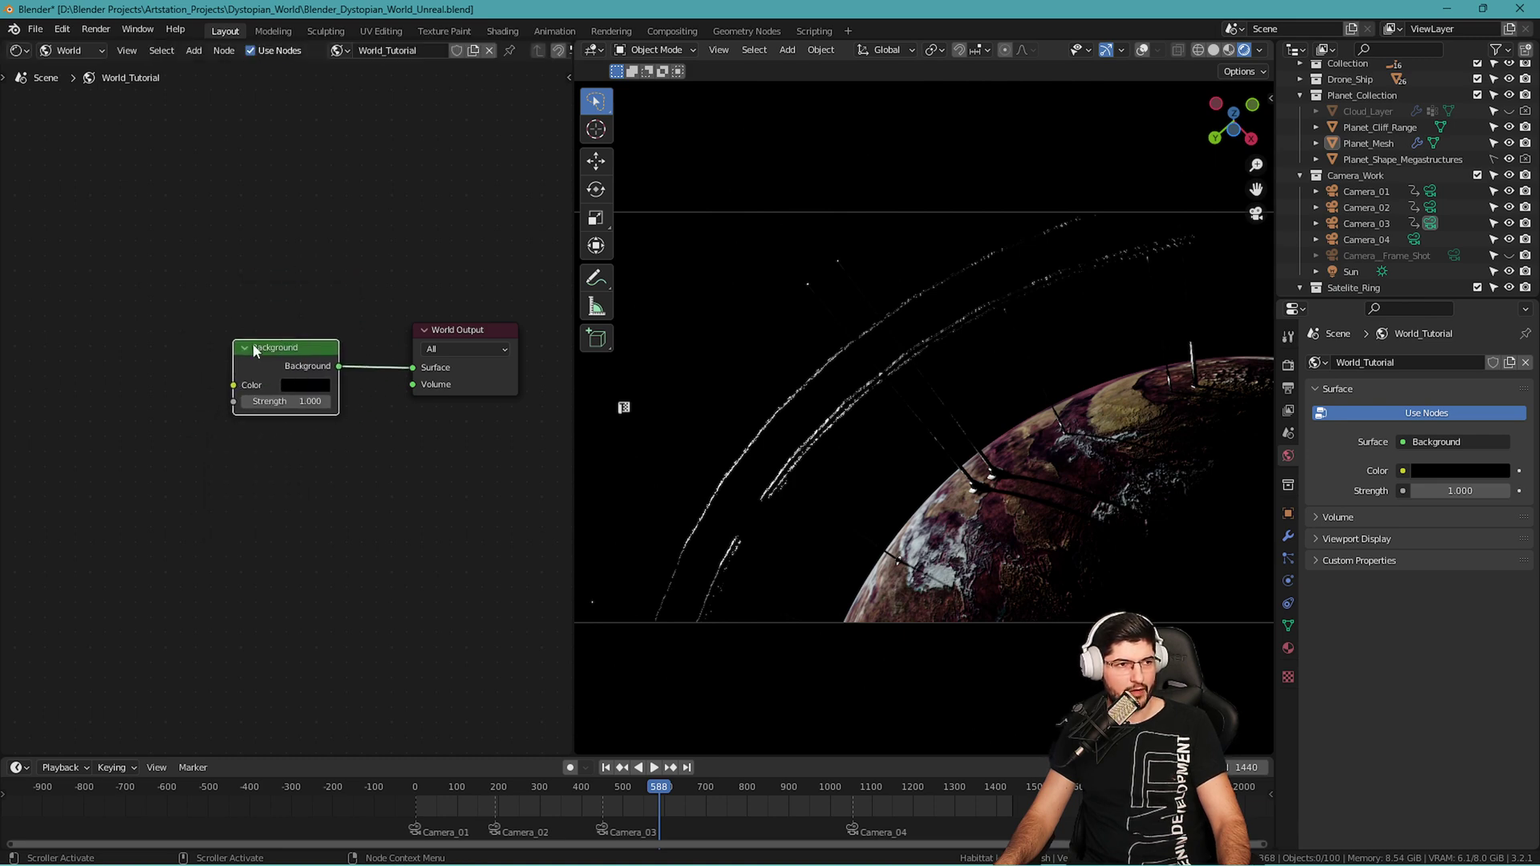
pyautogui.click(481, 373)
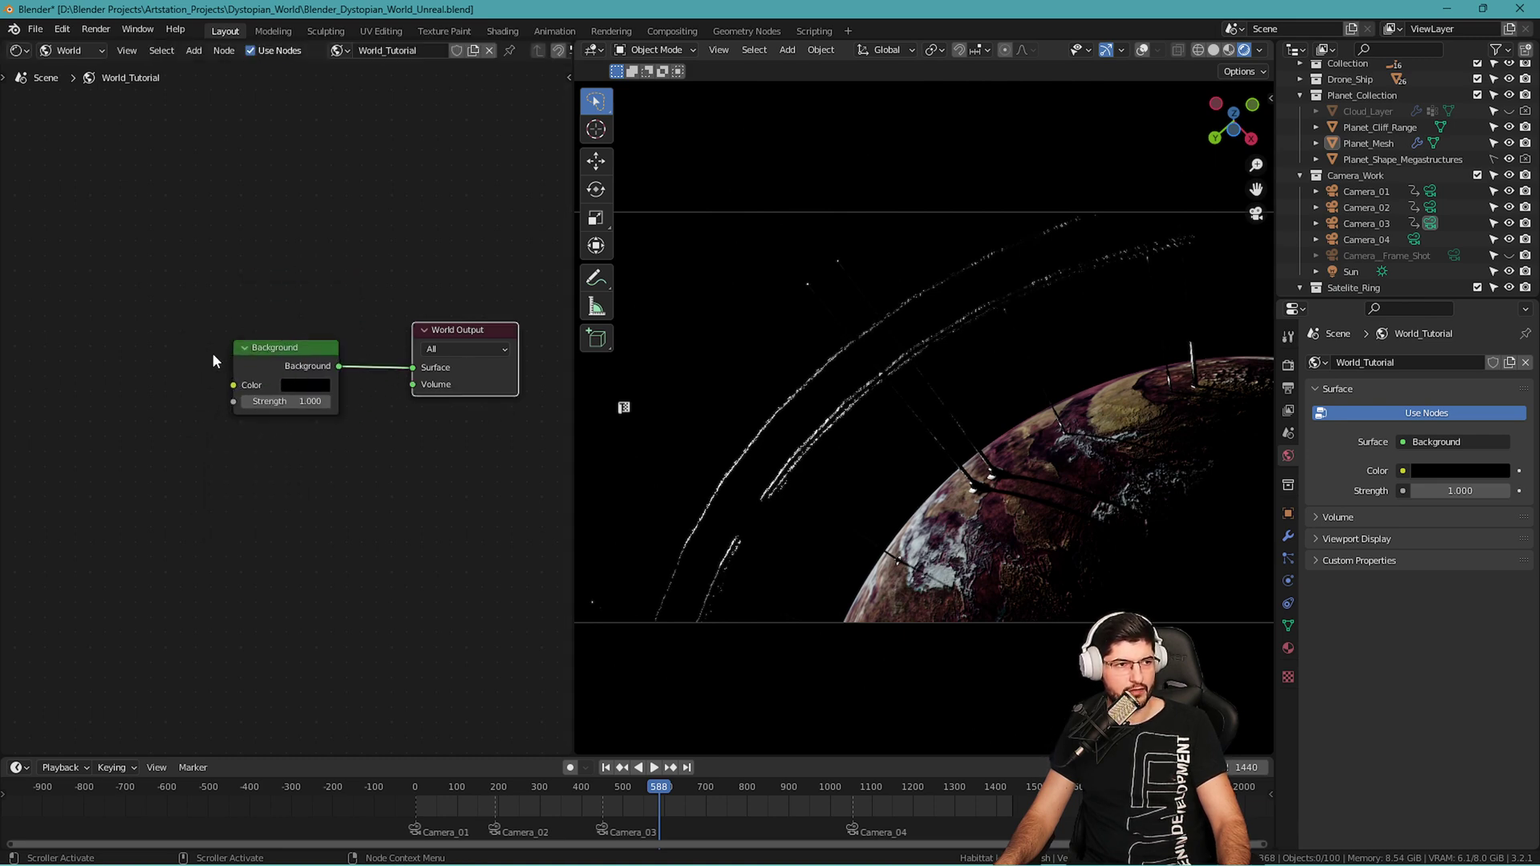
pyautogui.click(251, 371)
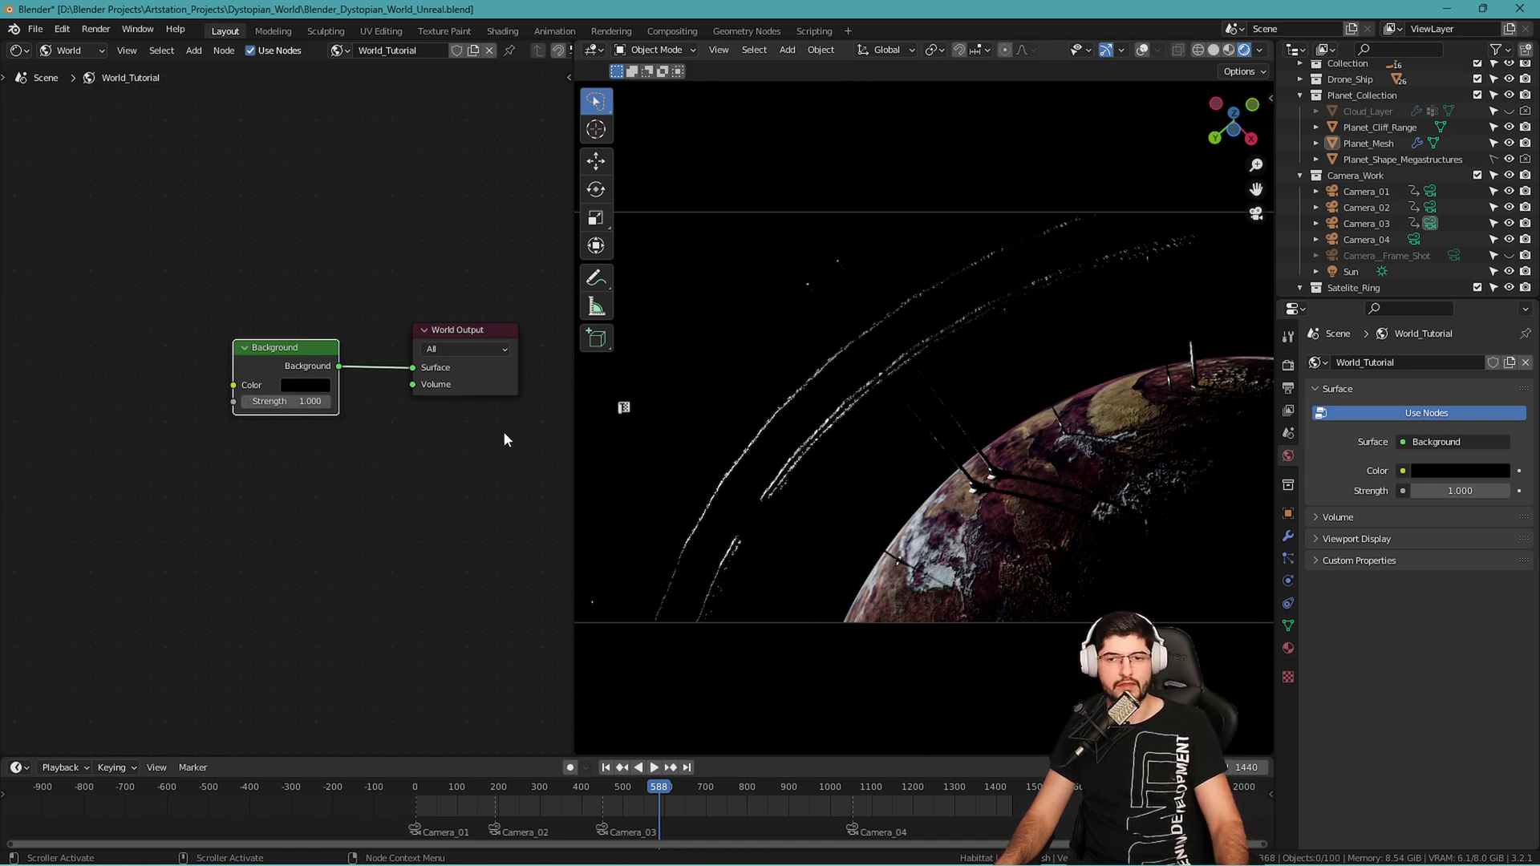
pyautogui.moveTo(304, 245); pyautogui.dragTo(244, 461)
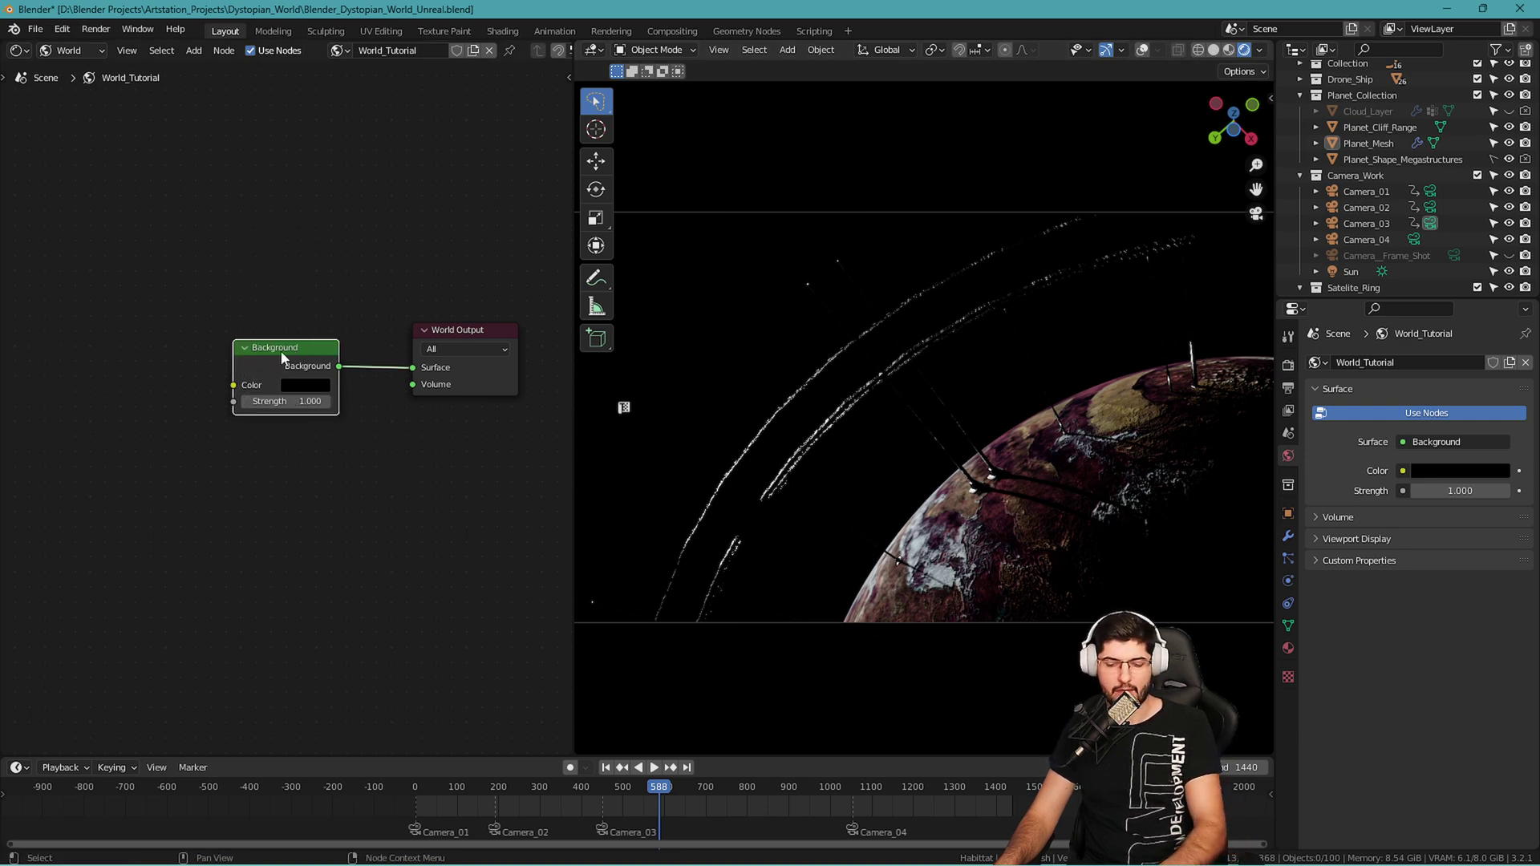
pyautogui.press('x')
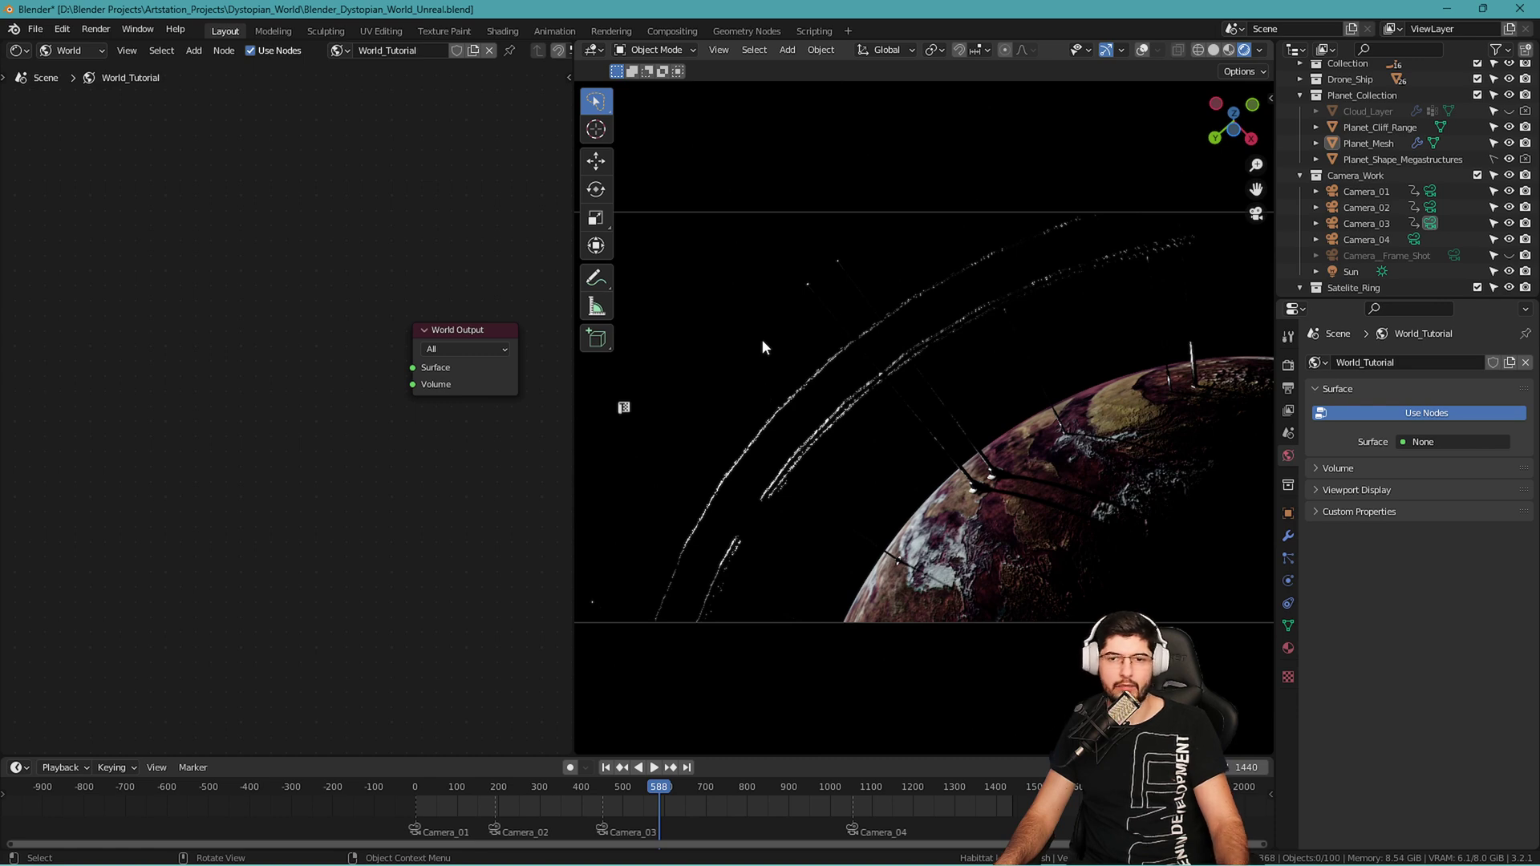
pyautogui.moveTo(128, 437); pyautogui.dragTo(102, 390, button='middle')
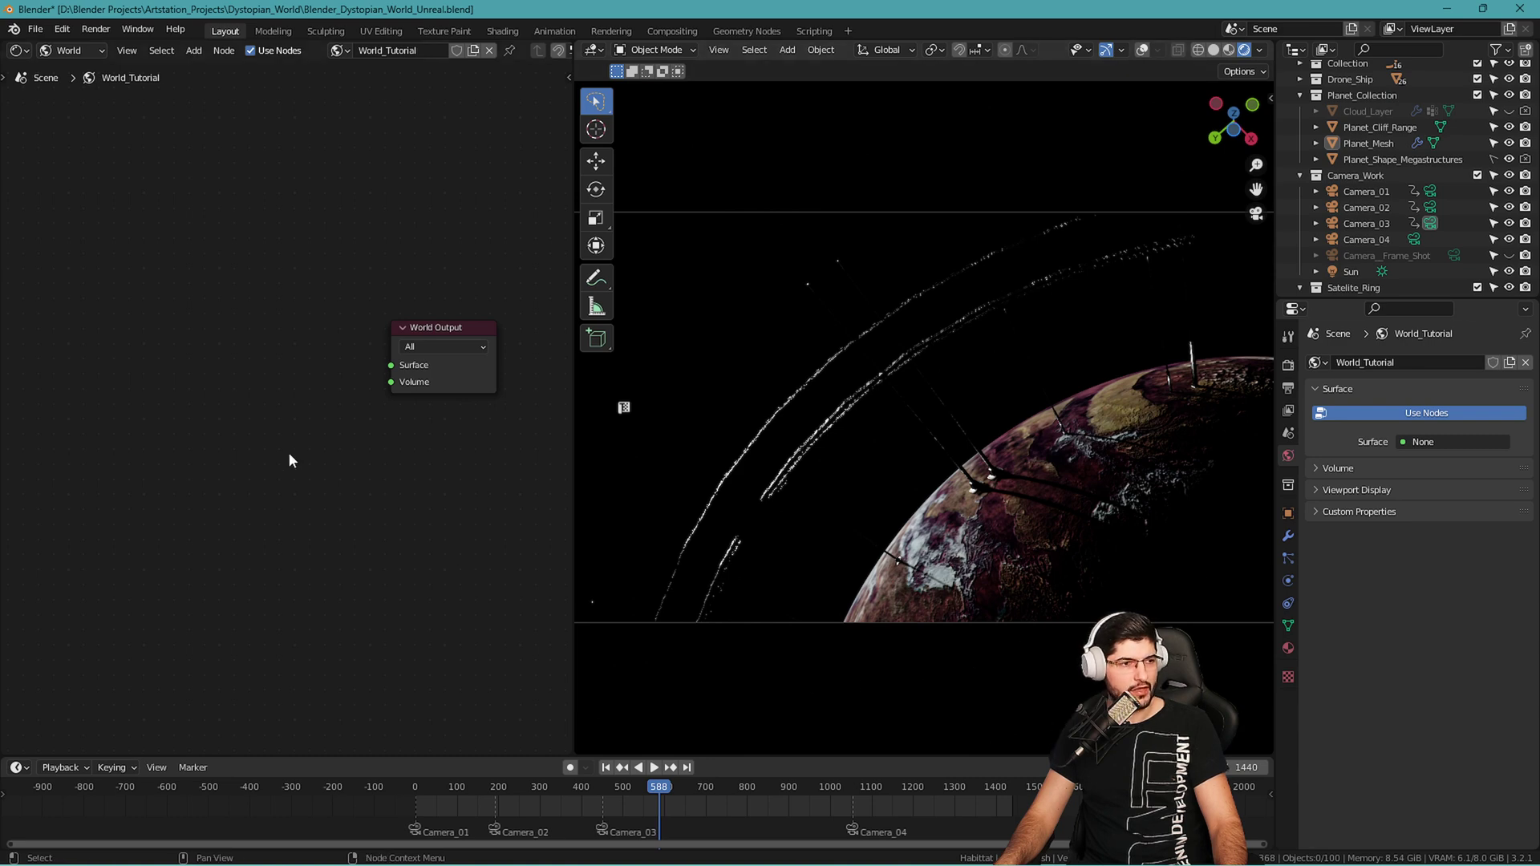
pyautogui.hotkey('shift', 'a')
pyautogui.click(235, 415)
pyautogui.press('Escape')
# Add a ColorRamp node to the world shader, placed before the World Output node.
pyautogui.hotkey('shift', 'a')
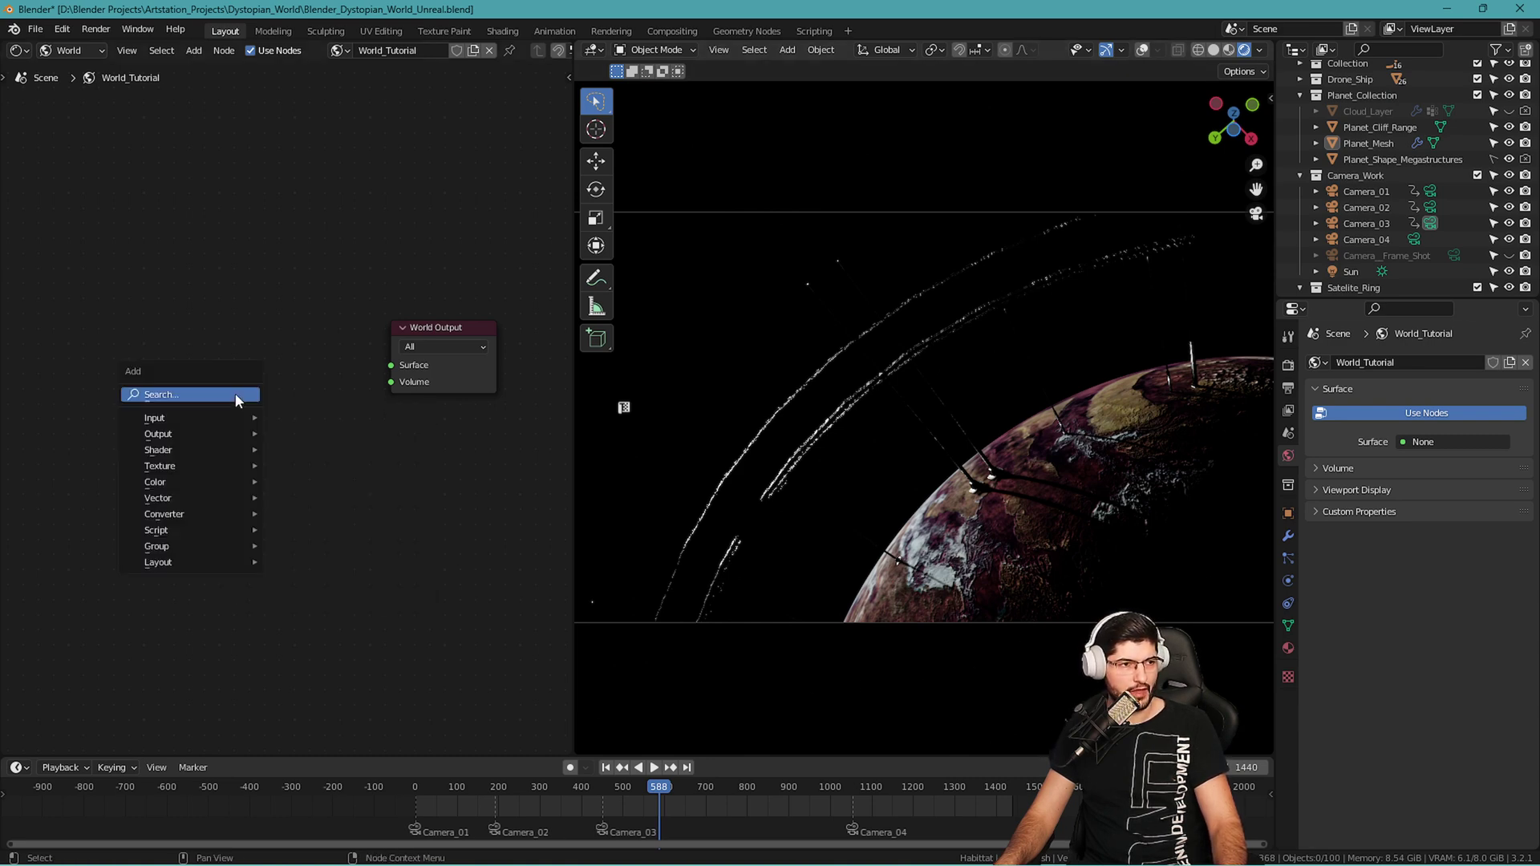
pyautogui.click(238, 398)
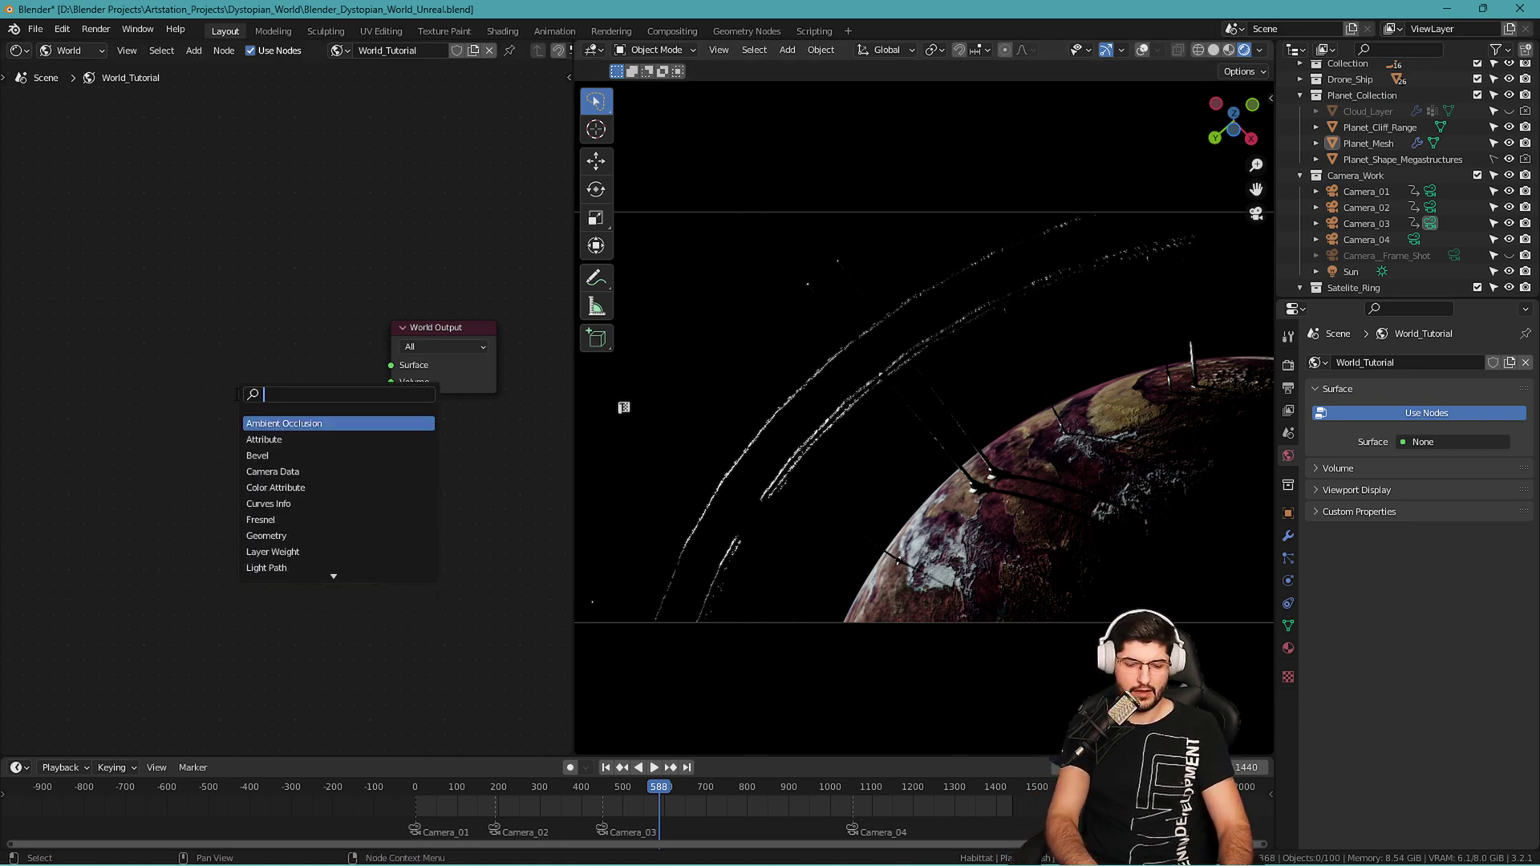
pyautogui.write('ramp')
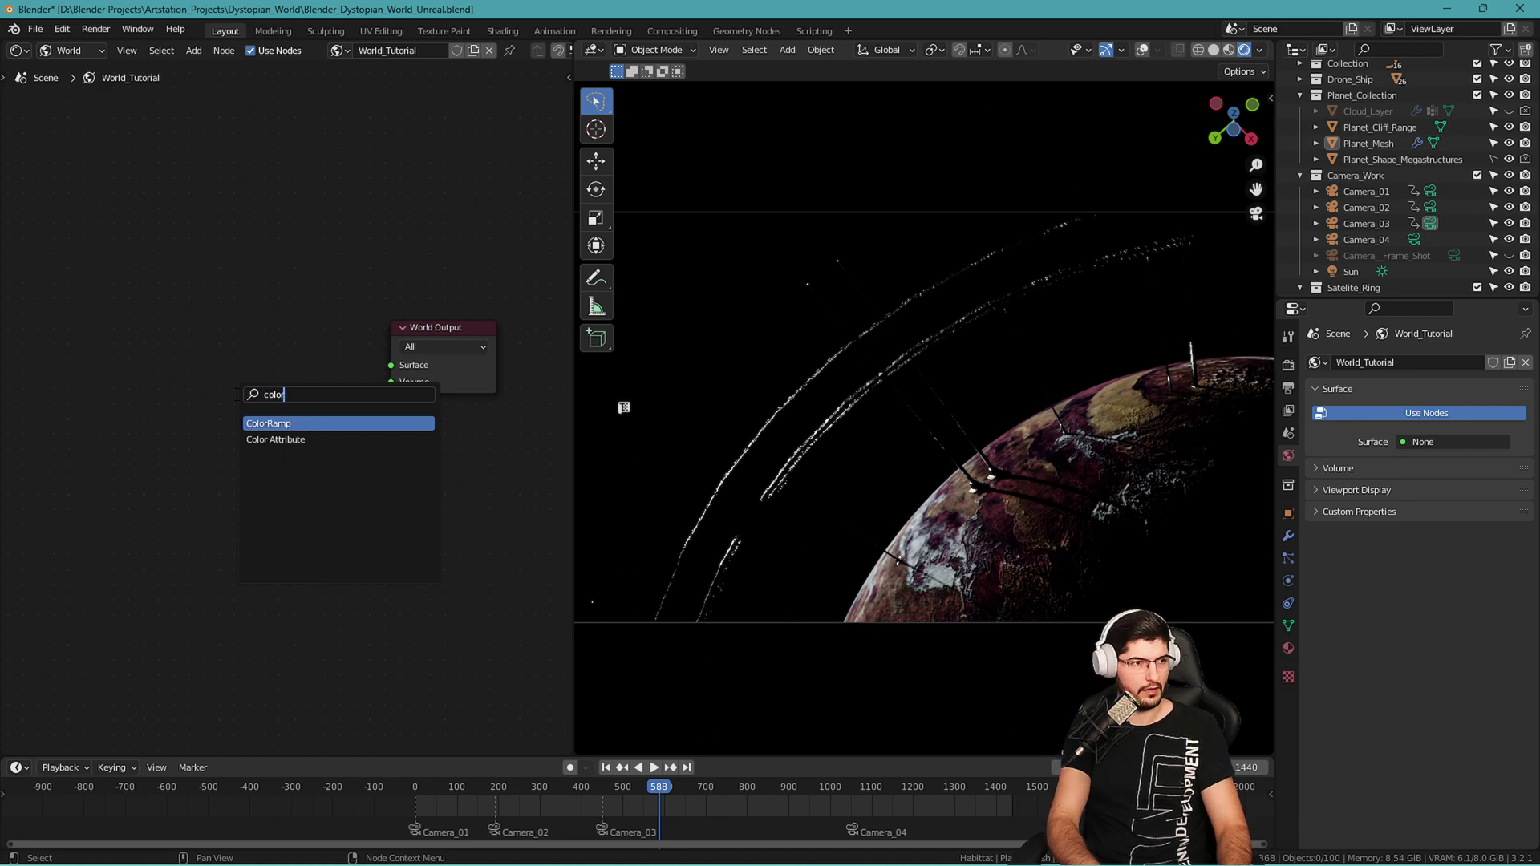
pyautogui.press('Return')
pyautogui.click(136, 403)
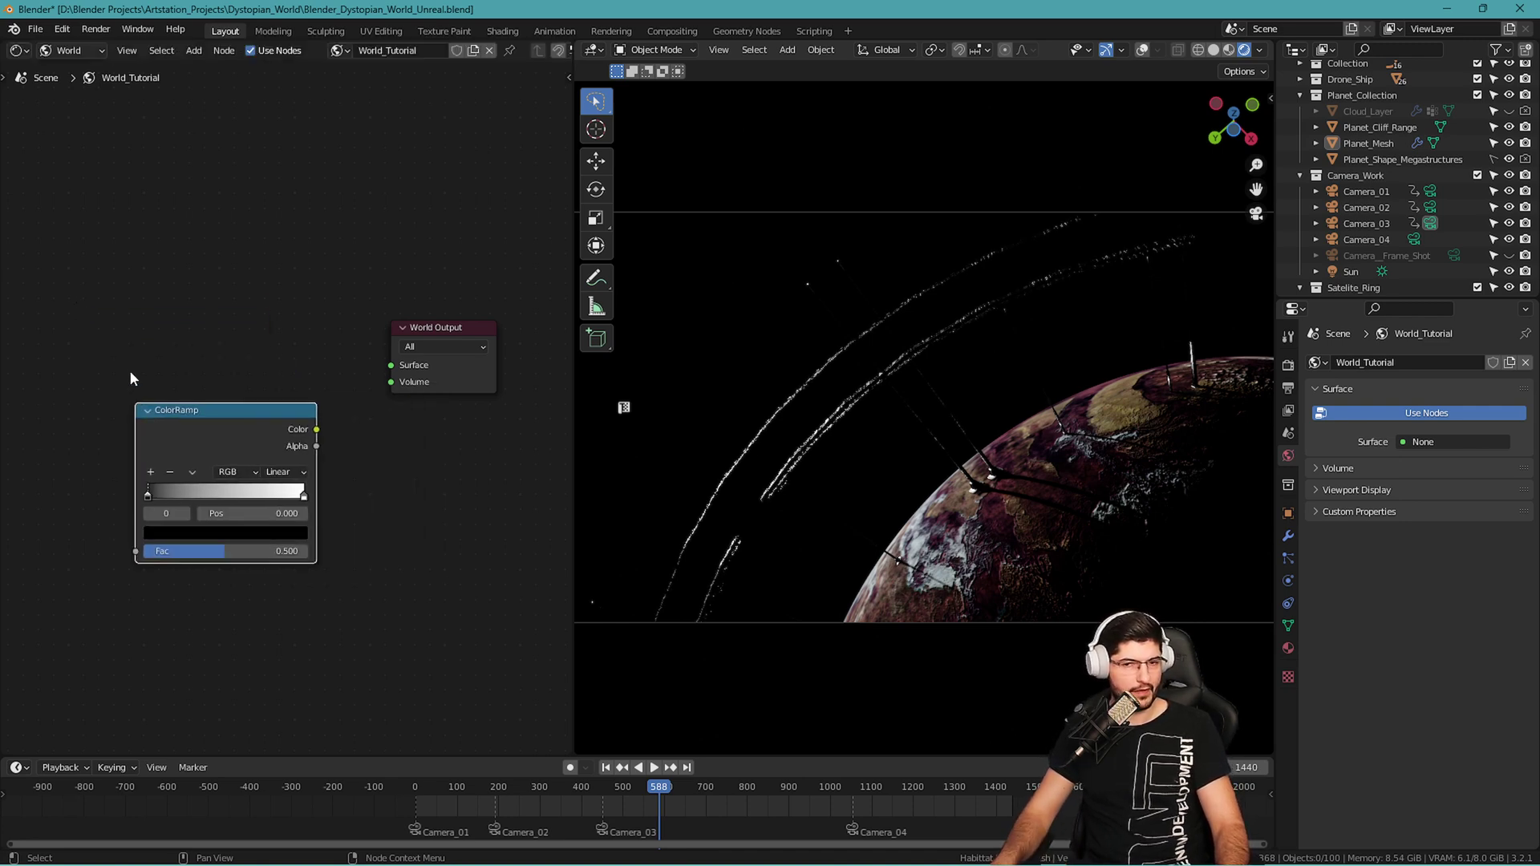
# Connect the ColorRamp's Color output to the World Output's Surface input.
pyautogui.moveTo(317, 430); pyautogui.dragTo(398, 371)
pyautogui.moveTo(239, 368); pyautogui.dragTo(400, 351, button='middle')
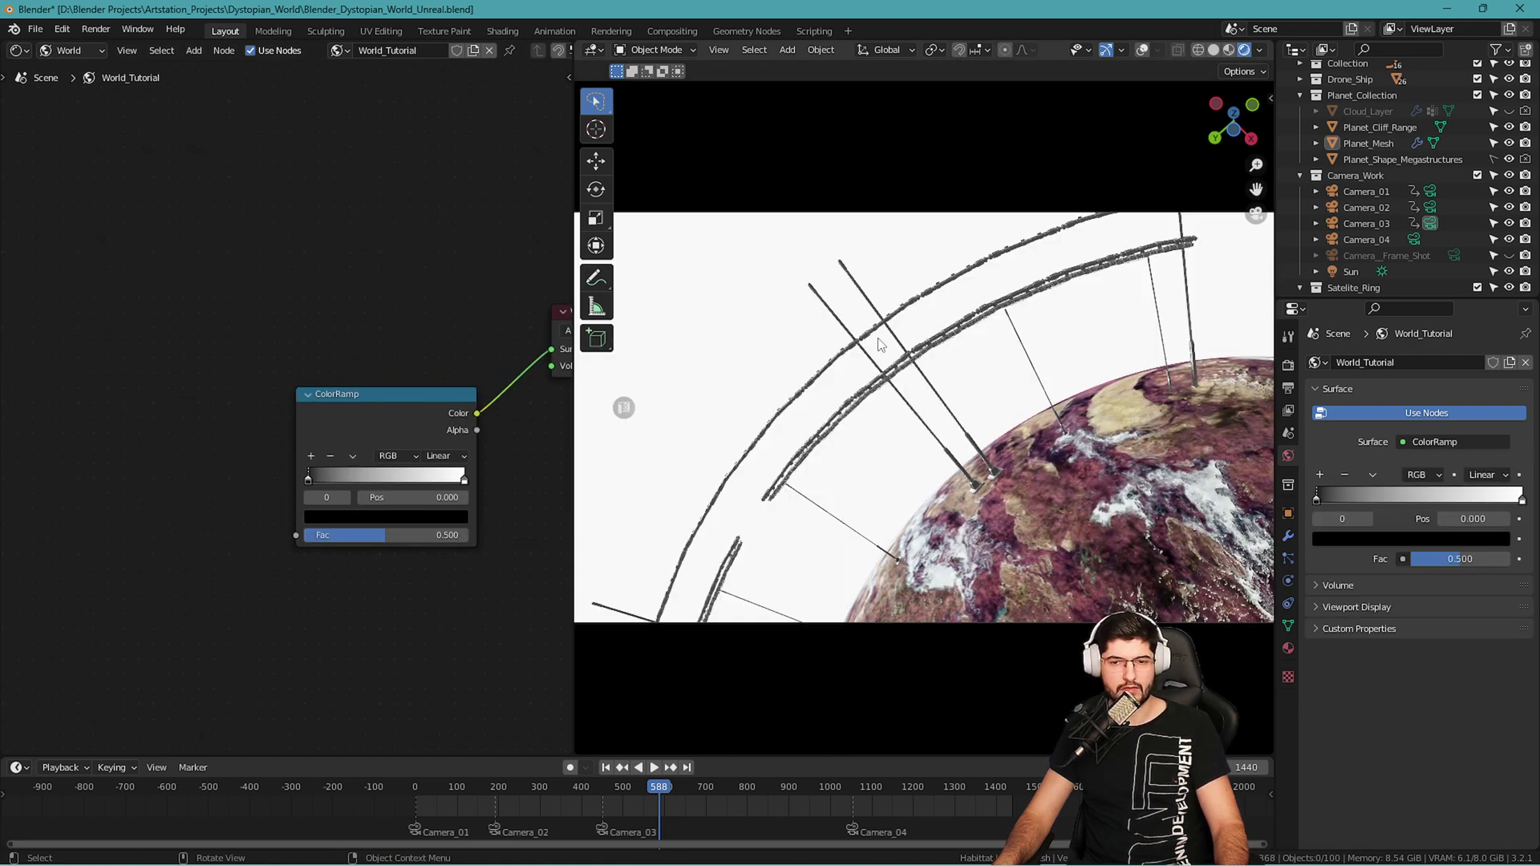
pyautogui.moveTo(265, 370); pyautogui.dragTo(349, 302, button='middle')
pyautogui.click(427, 345)
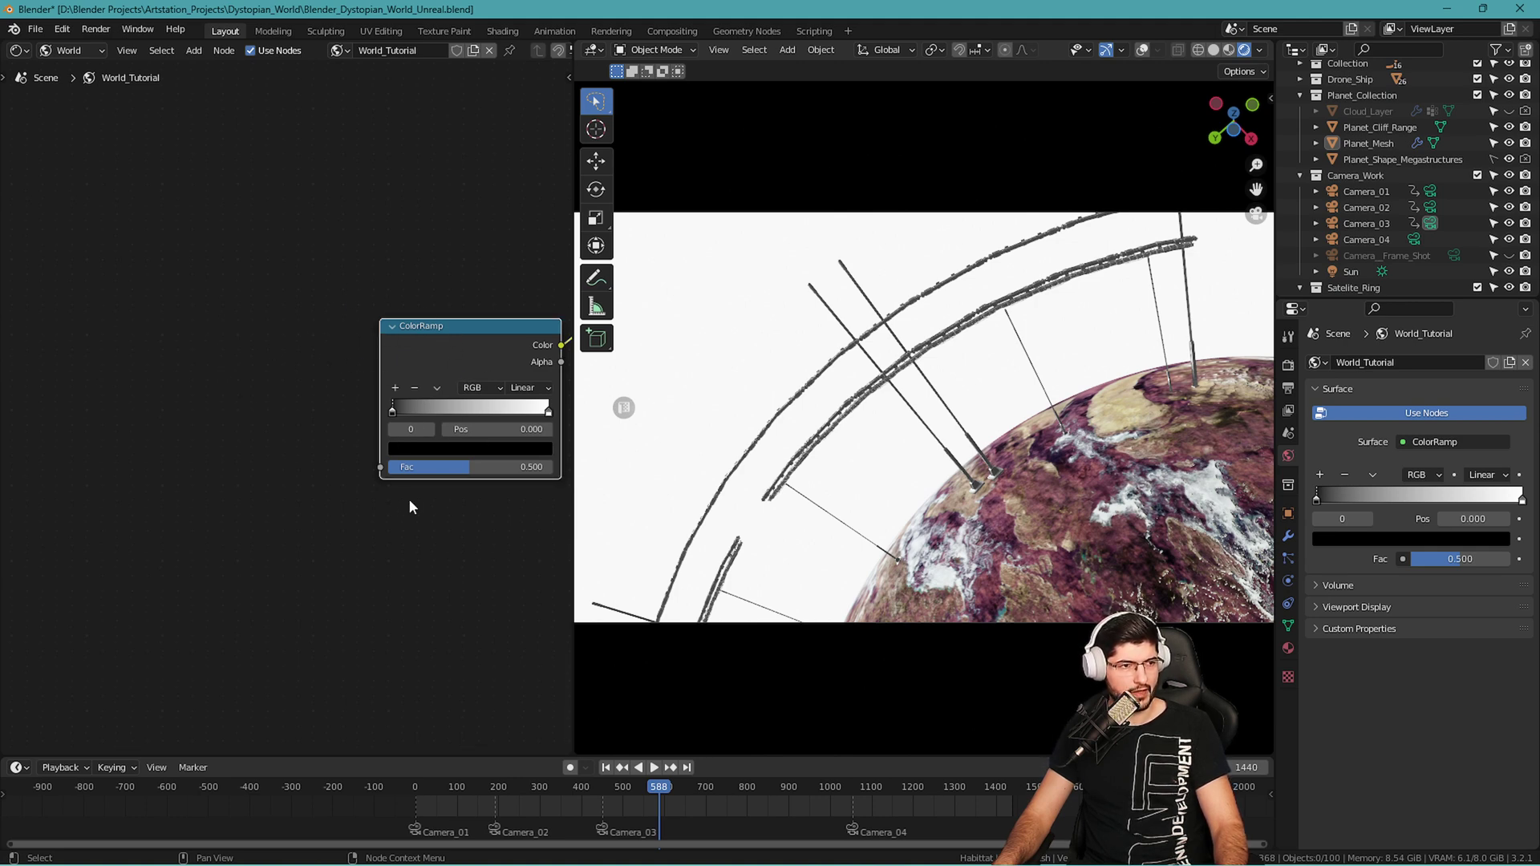
pyautogui.click(196, 370)
pyautogui.hotkey('shift', 'a')
pyautogui.press('n')
pyautogui.press('o')
pyautogui.press('s')
pyautogui.rightClick(196, 370)
# Add a Noise Texture node ahead of the ColorRamp and connect its Fac output to the ColorRamp's Fac input.
pyautogui.hotkey('shift', 'a')
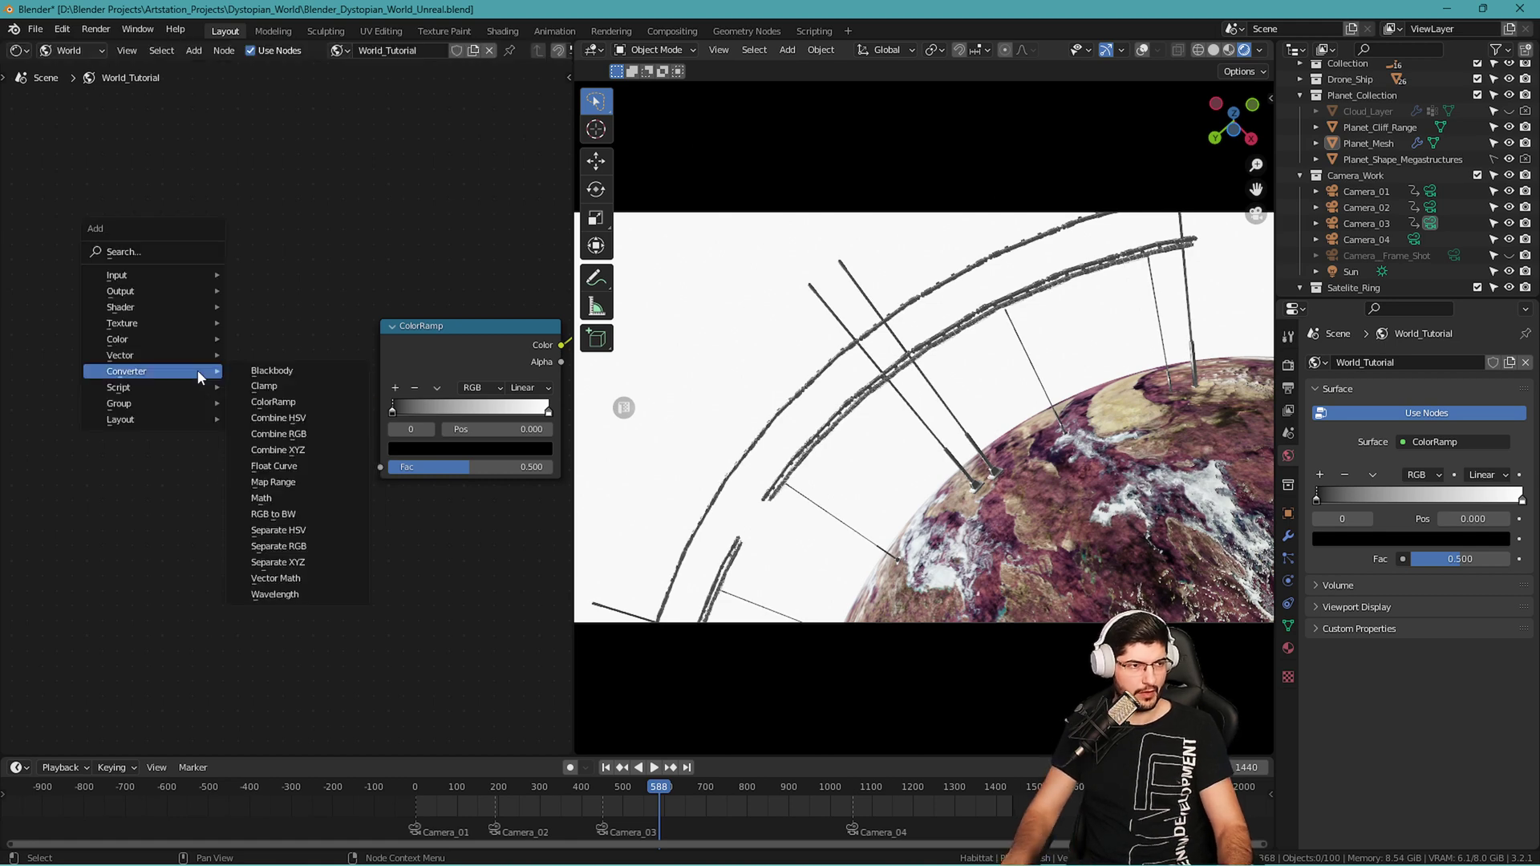
pyautogui.click(162, 257)
pyautogui.write('noise')
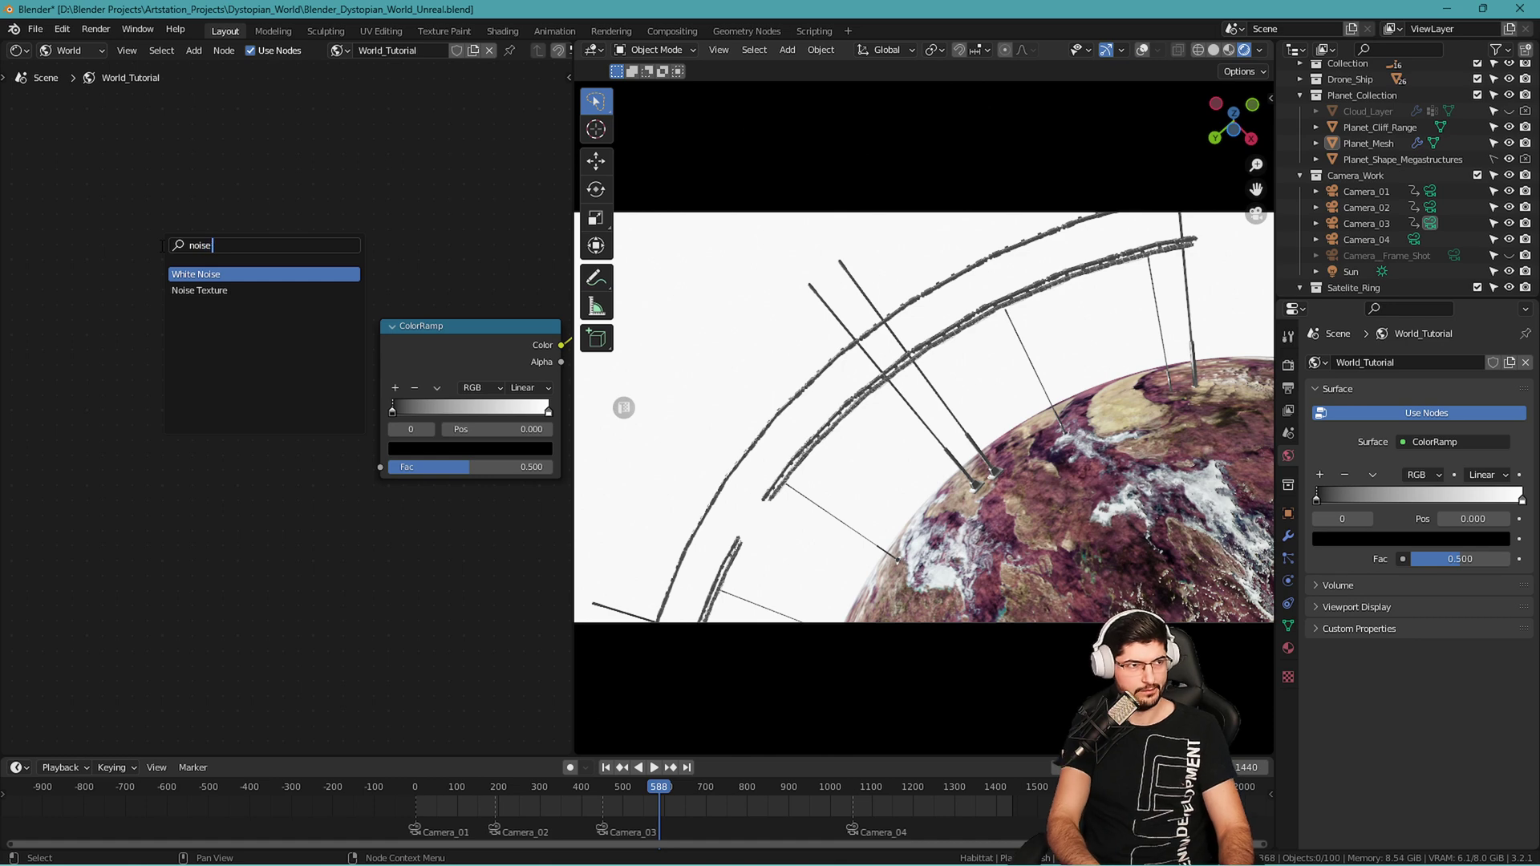
pyautogui.press('Down')
pyautogui.press('Return')
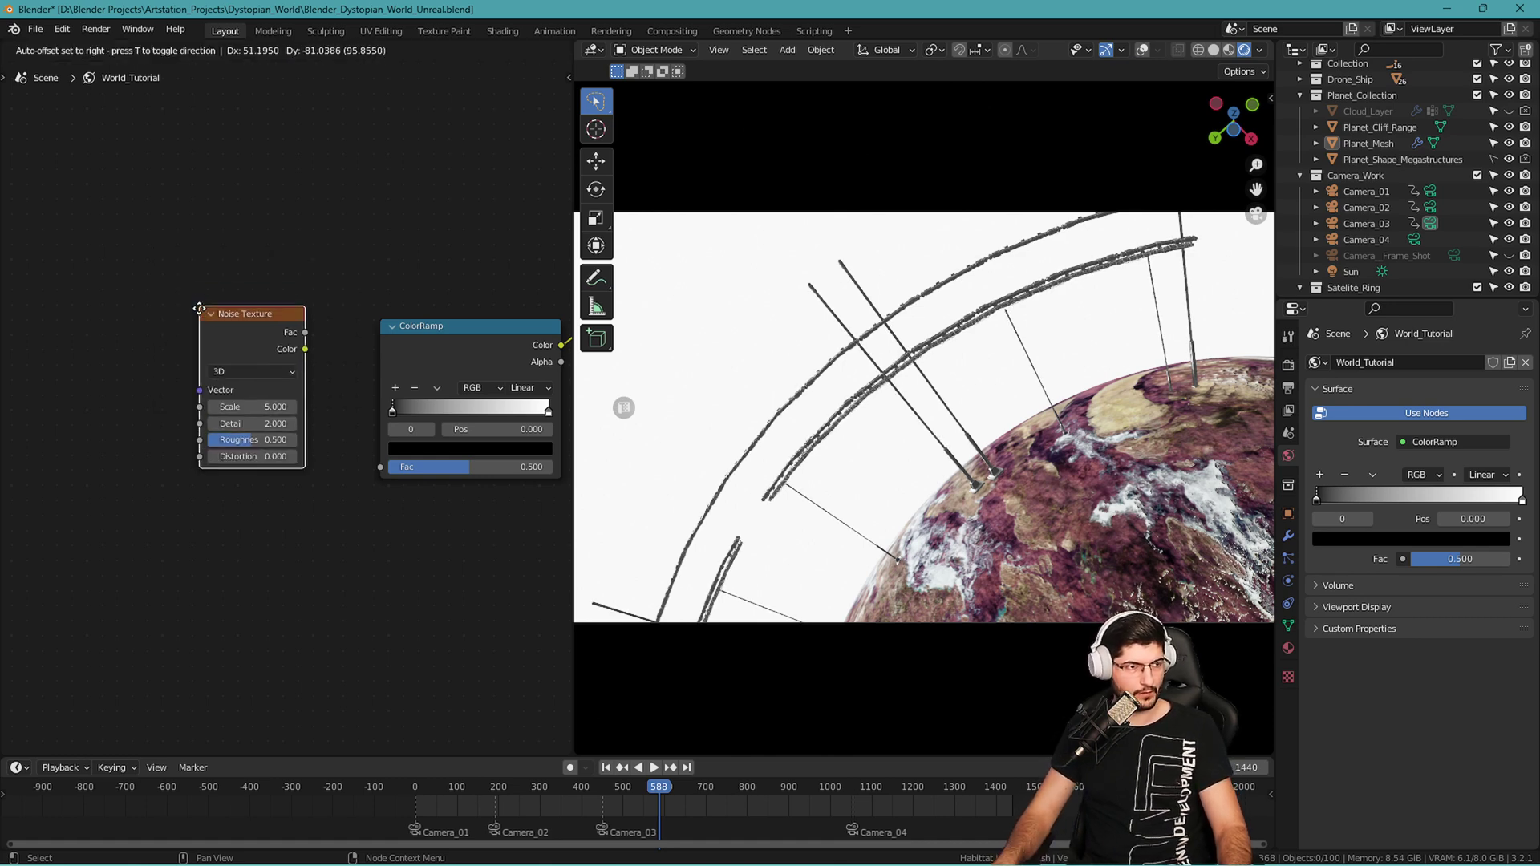
pyautogui.click(200, 316)
pyautogui.moveTo(306, 332); pyautogui.dragTo(392, 471)
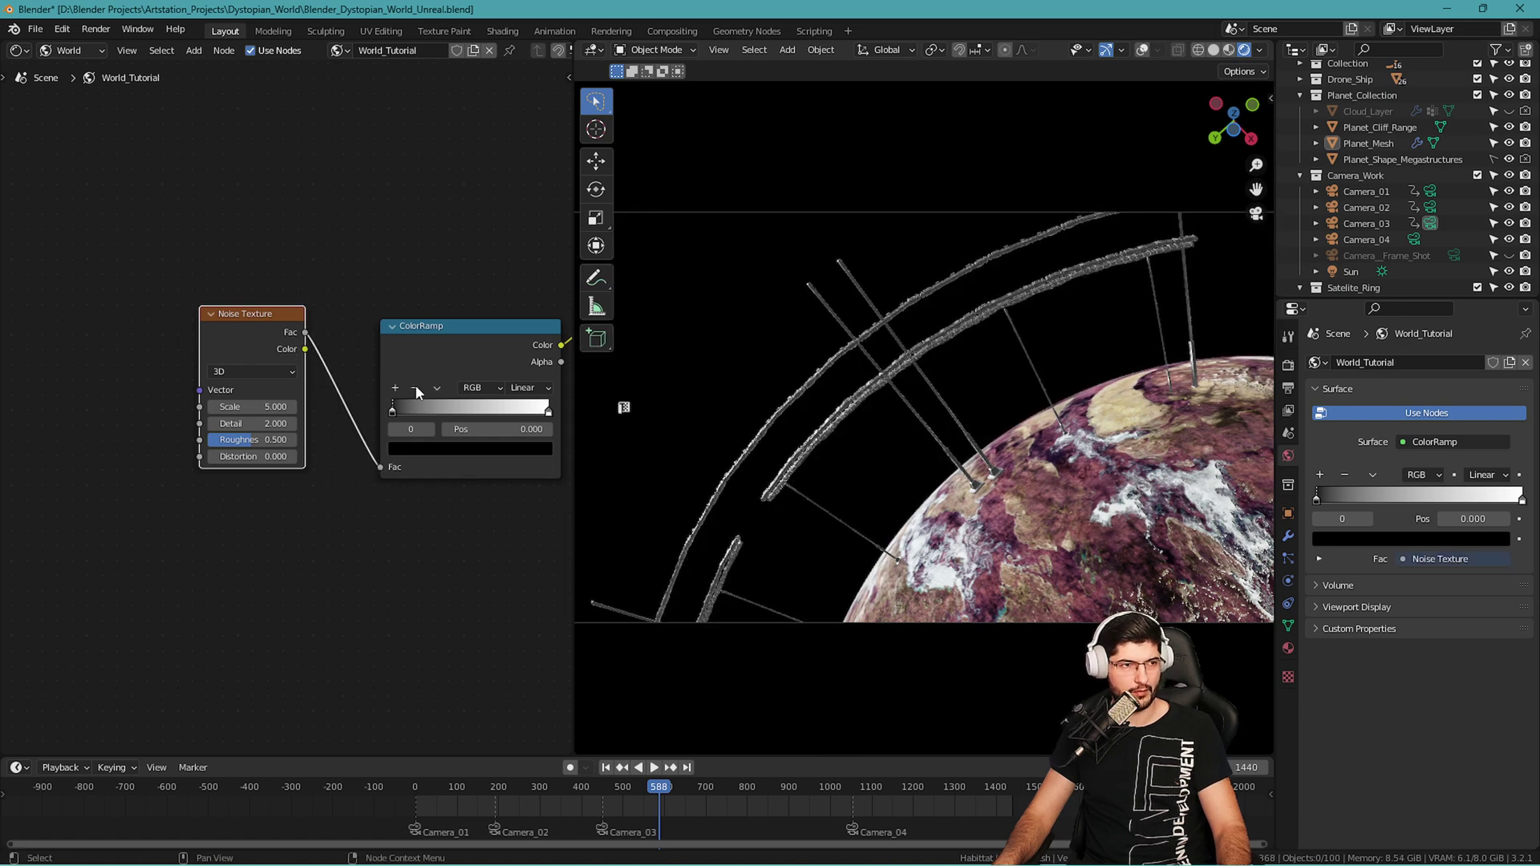
# Set the position of the ColorRamp's black stop to 0.8.
pyautogui.moveTo(309, 245)
pyautogui.mouseDown(button='middle')
pyautogui.moveTo(180, 199)
pyautogui.moveTo(337, 249)
pyautogui.mouseUp(button='middle')
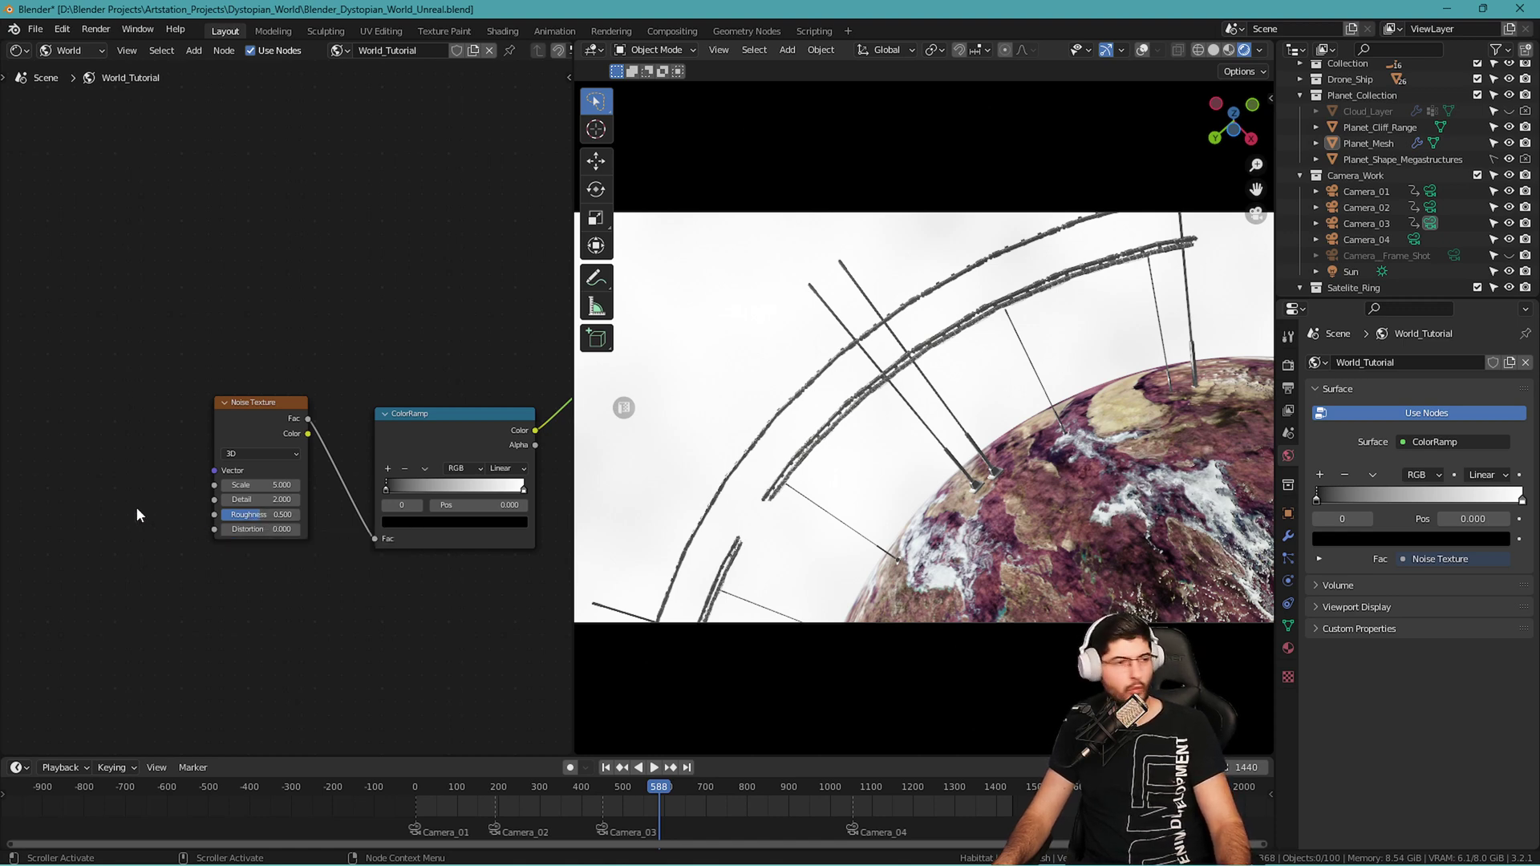
pyautogui.scroll(3, 138, 514)
pyautogui.click(262, 275)
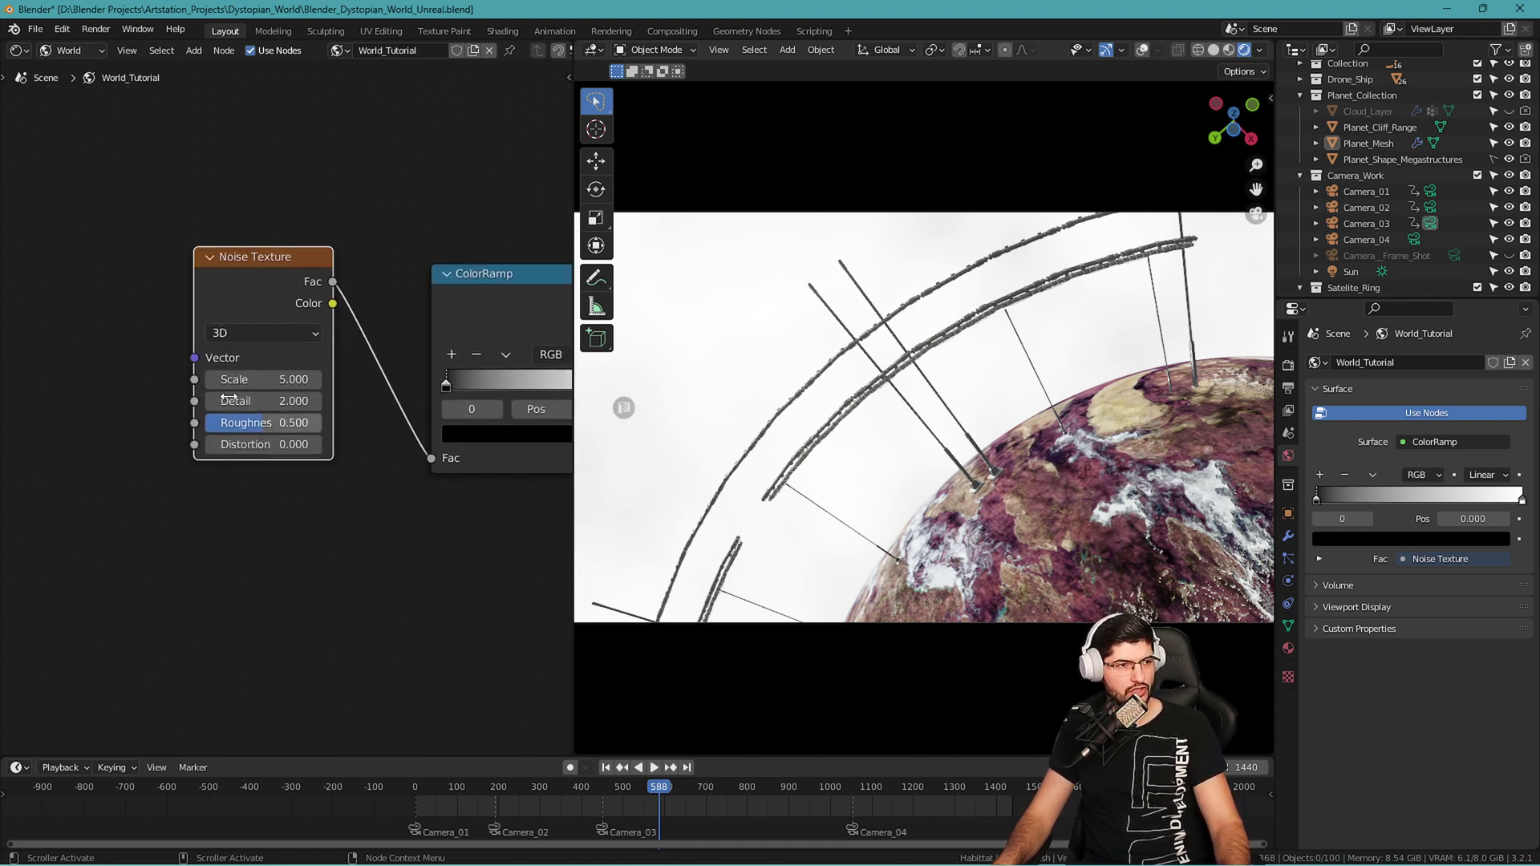
pyautogui.moveTo(306, 557); pyautogui.dragTo(298, 537, button='middle')
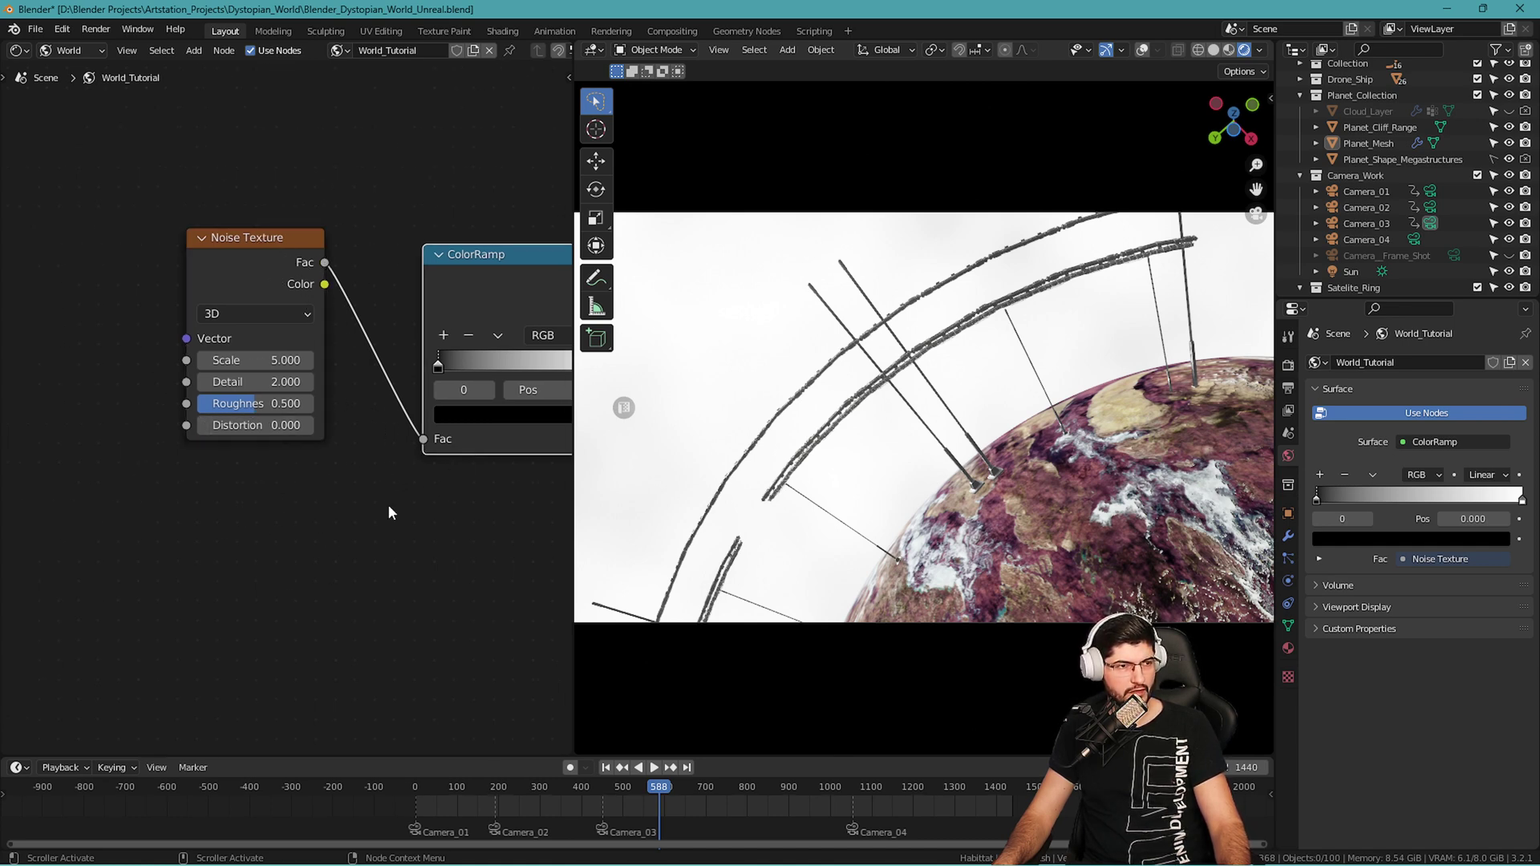
pyautogui.scroll(2, 417, 488)
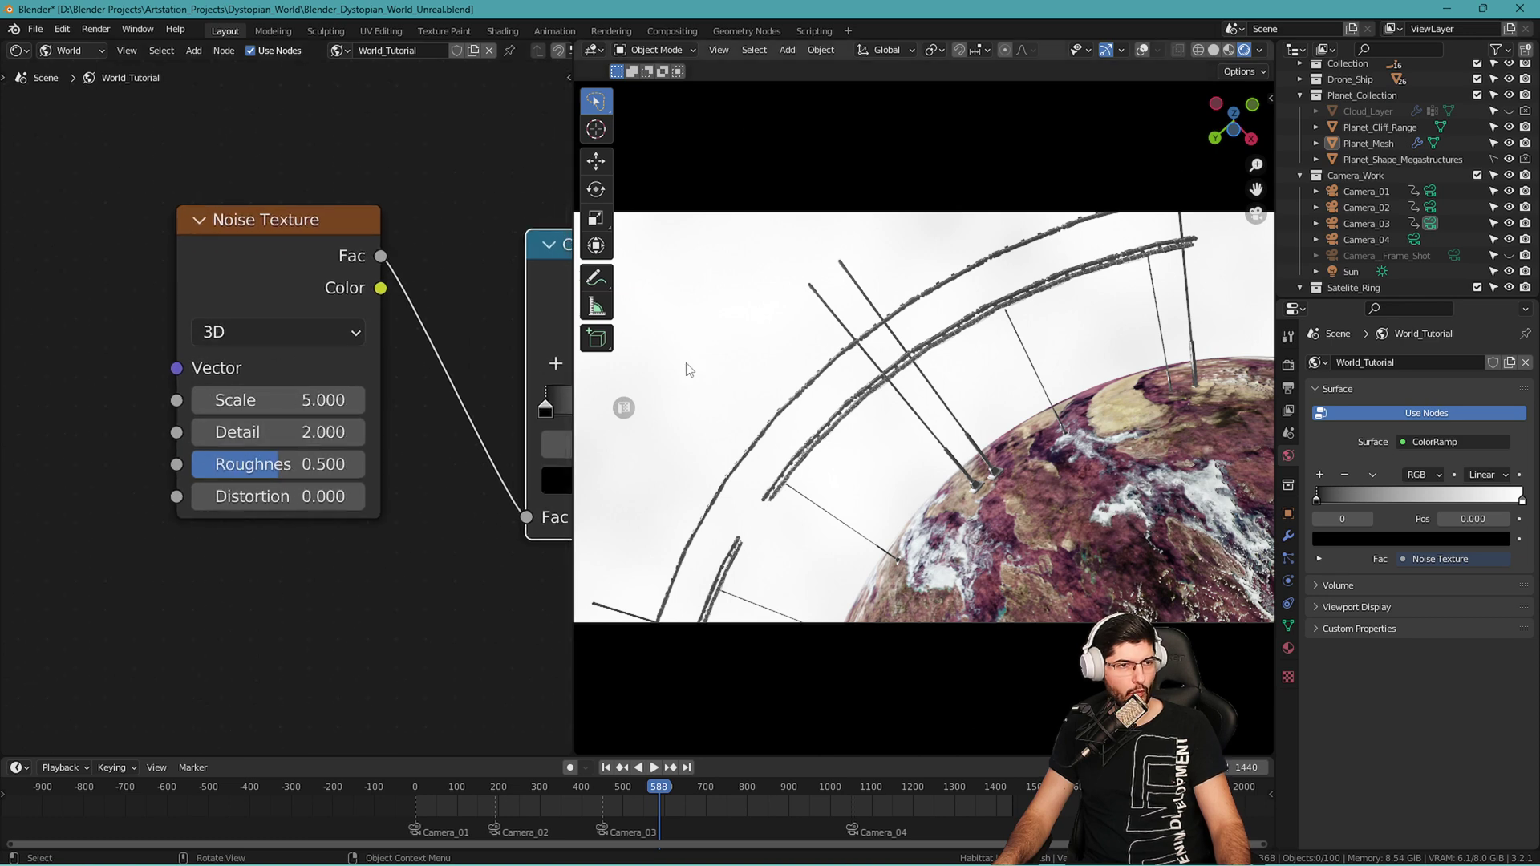
pyautogui.moveTo(441, 517); pyautogui.dragTo(307, 540, button='middle')
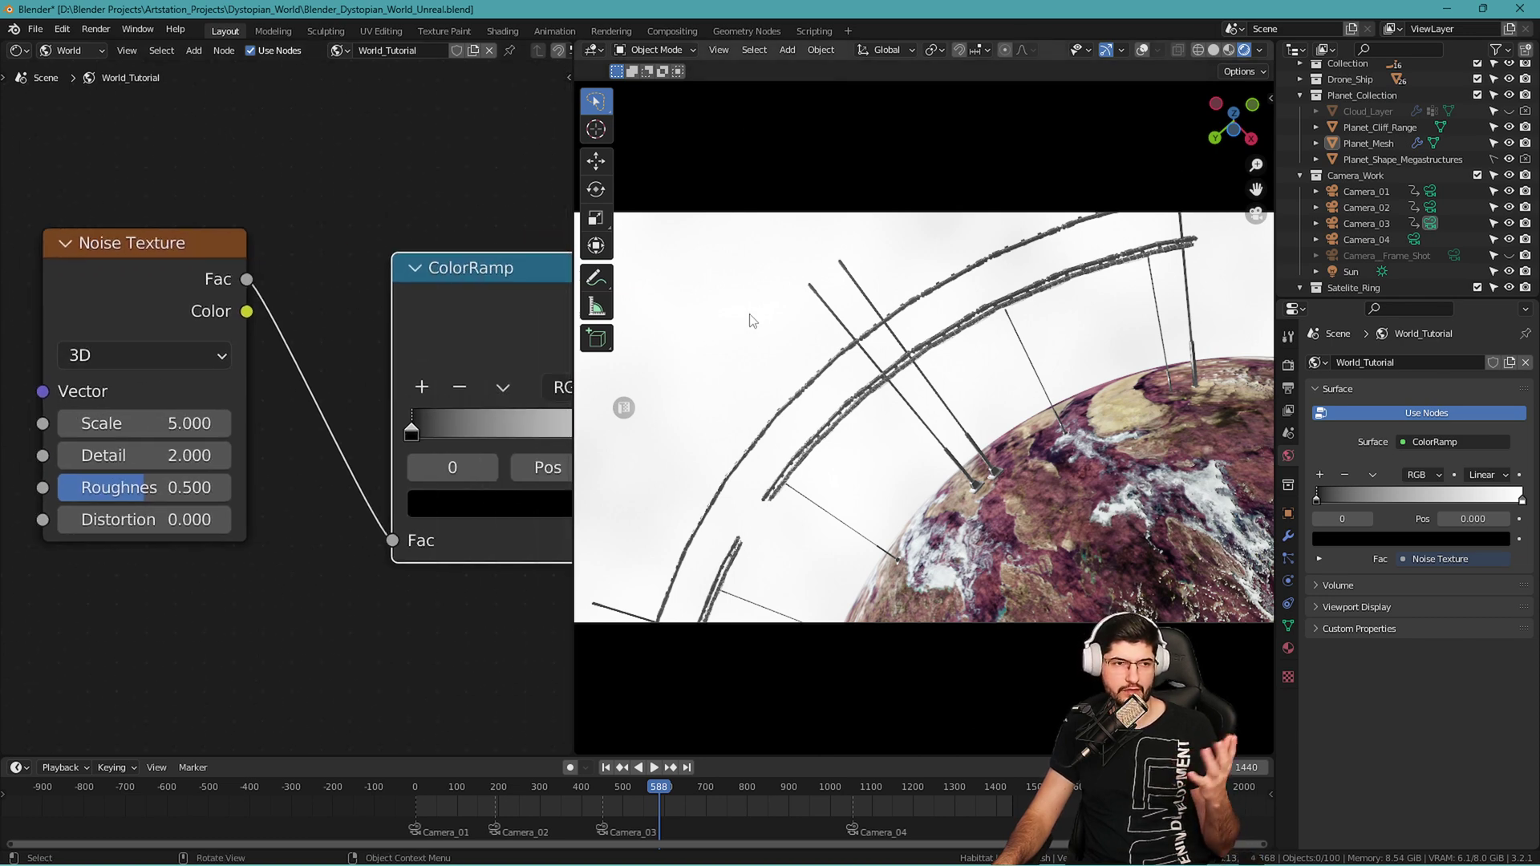
pyautogui.moveTo(386, 584); pyautogui.dragTo(140, 605, button='middle')
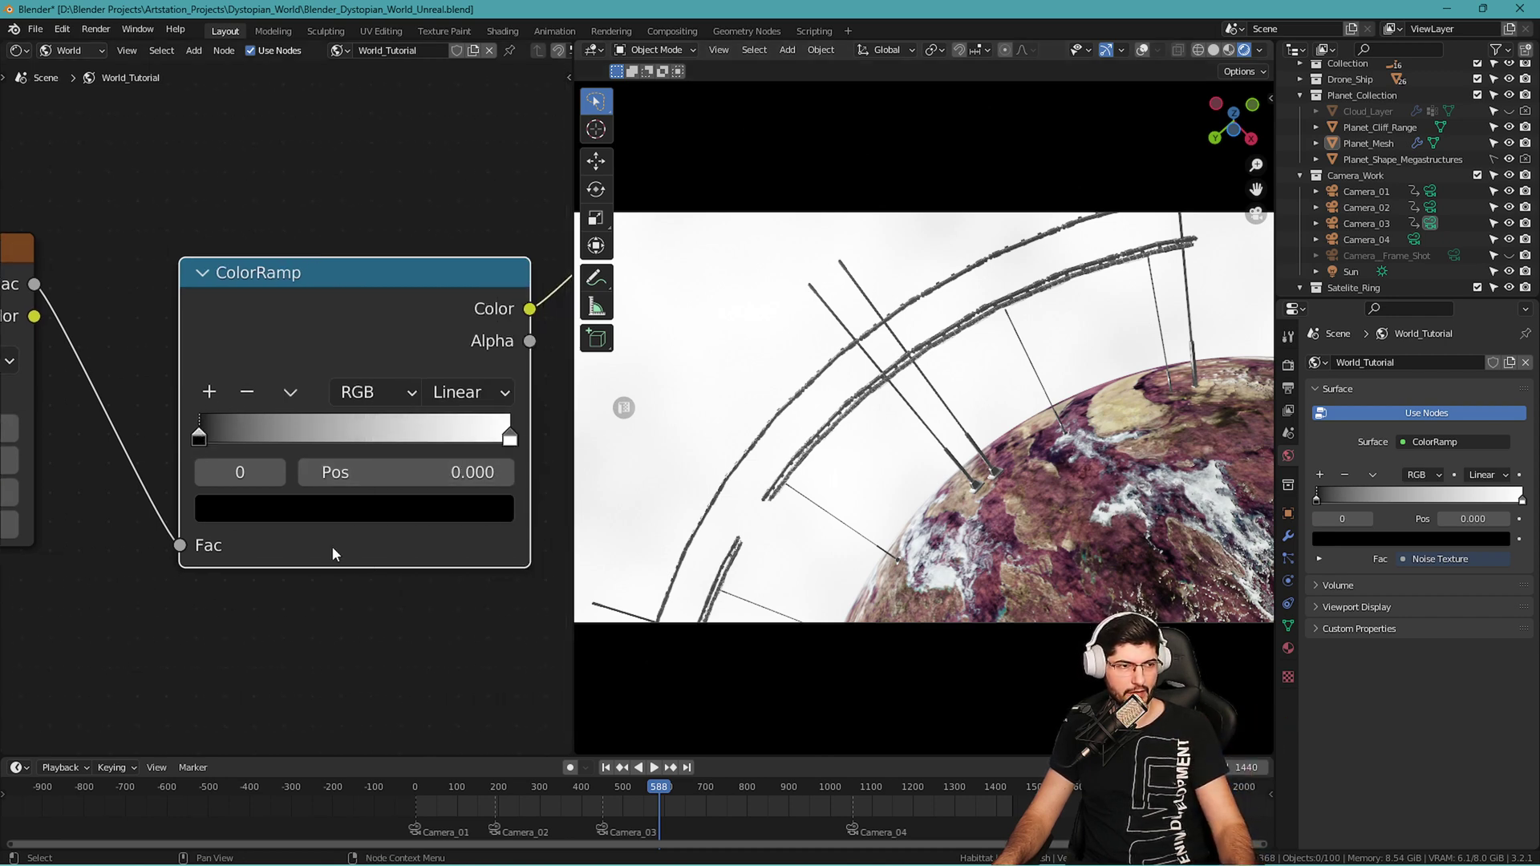
pyautogui.moveTo(214, 591); pyautogui.dragTo(103, 587, button='middle')
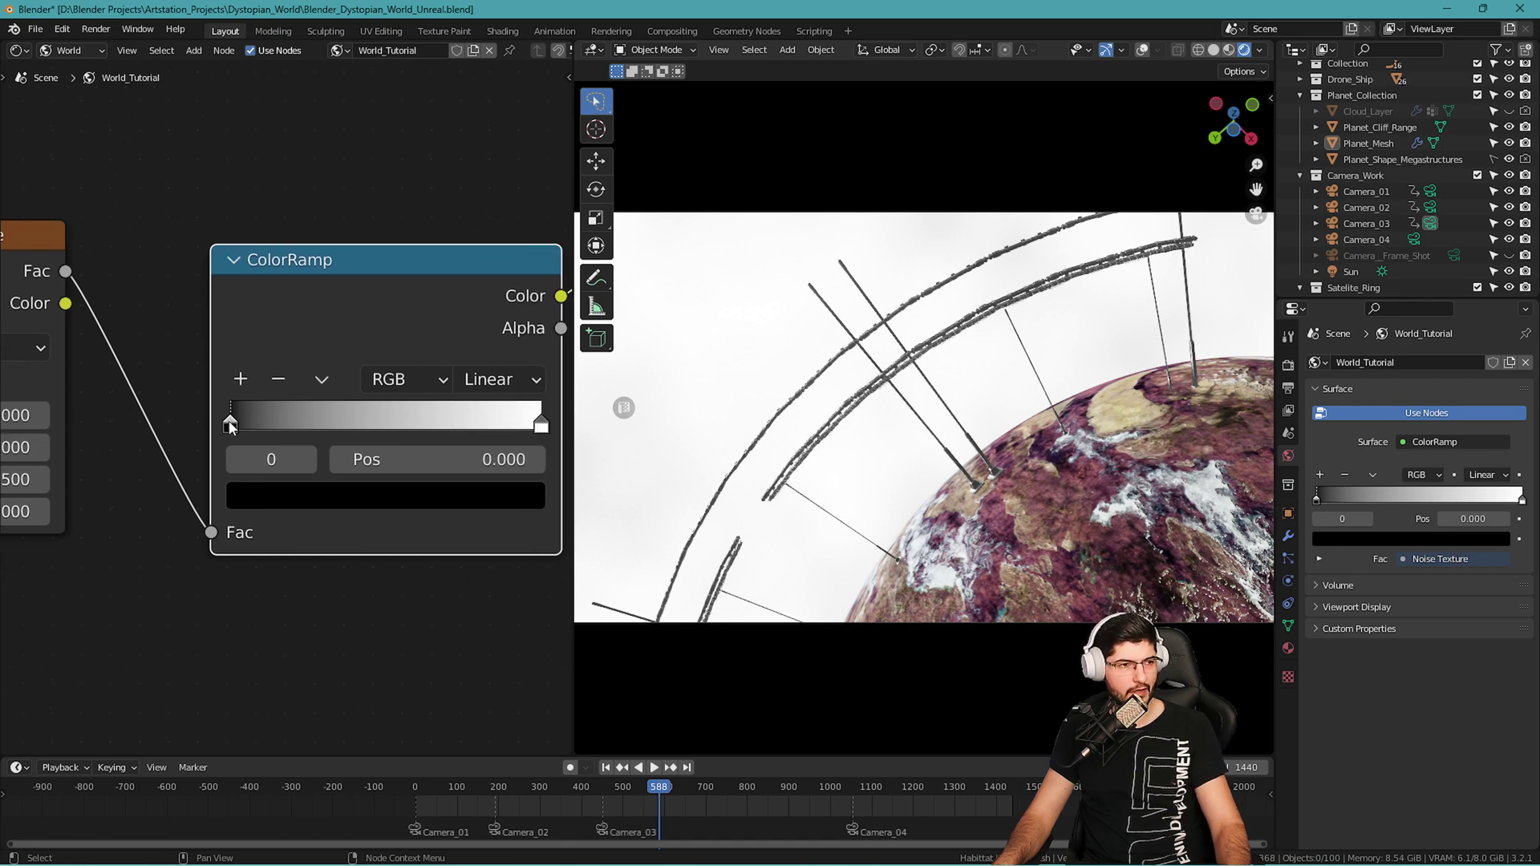
pyautogui.click(375, 465)
pyautogui.write('0.8')
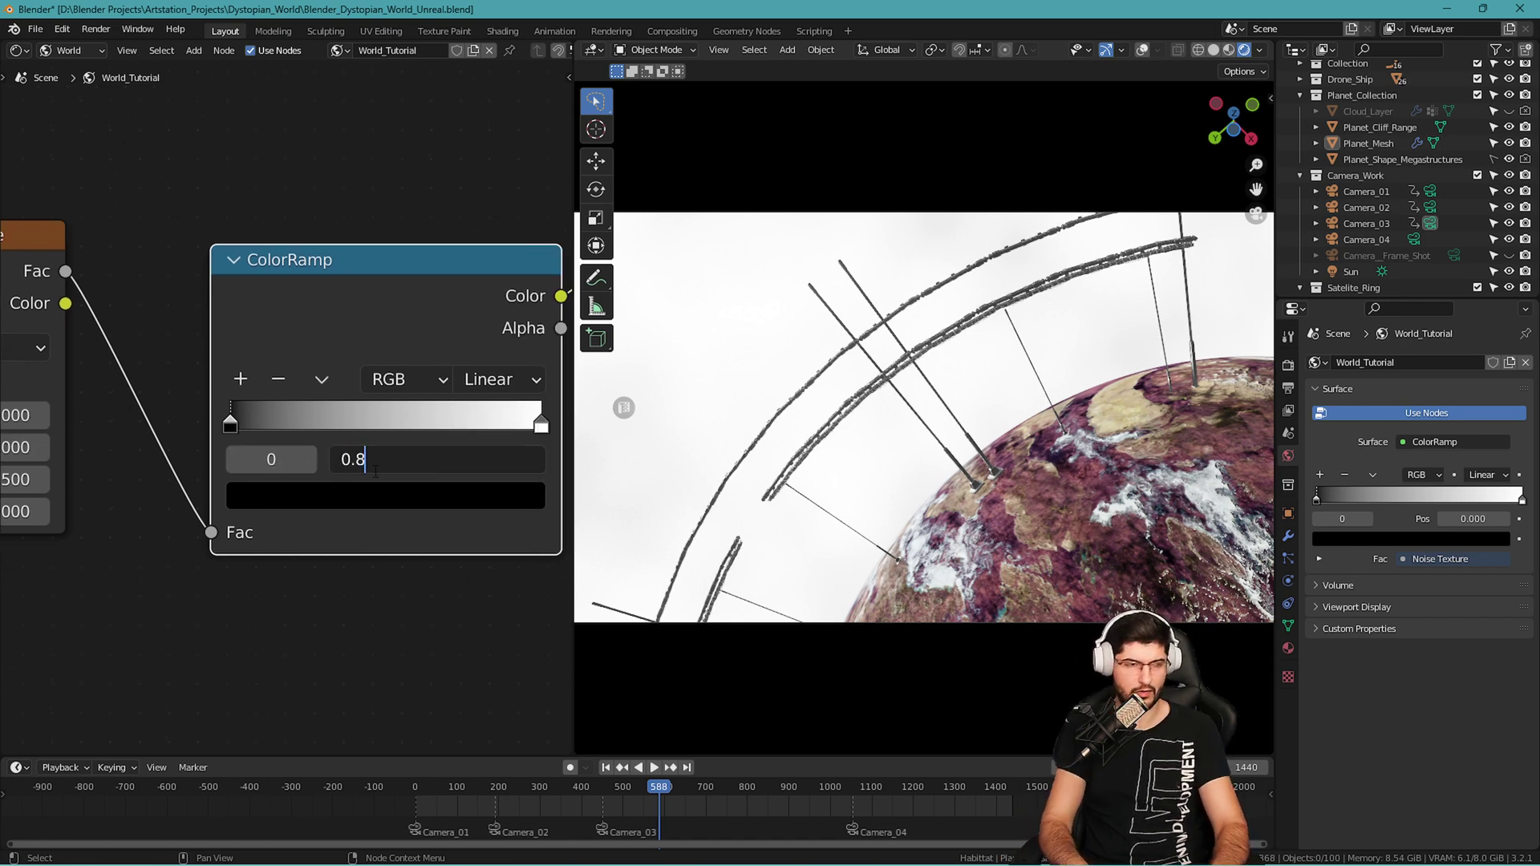
pyautogui.press('Return')
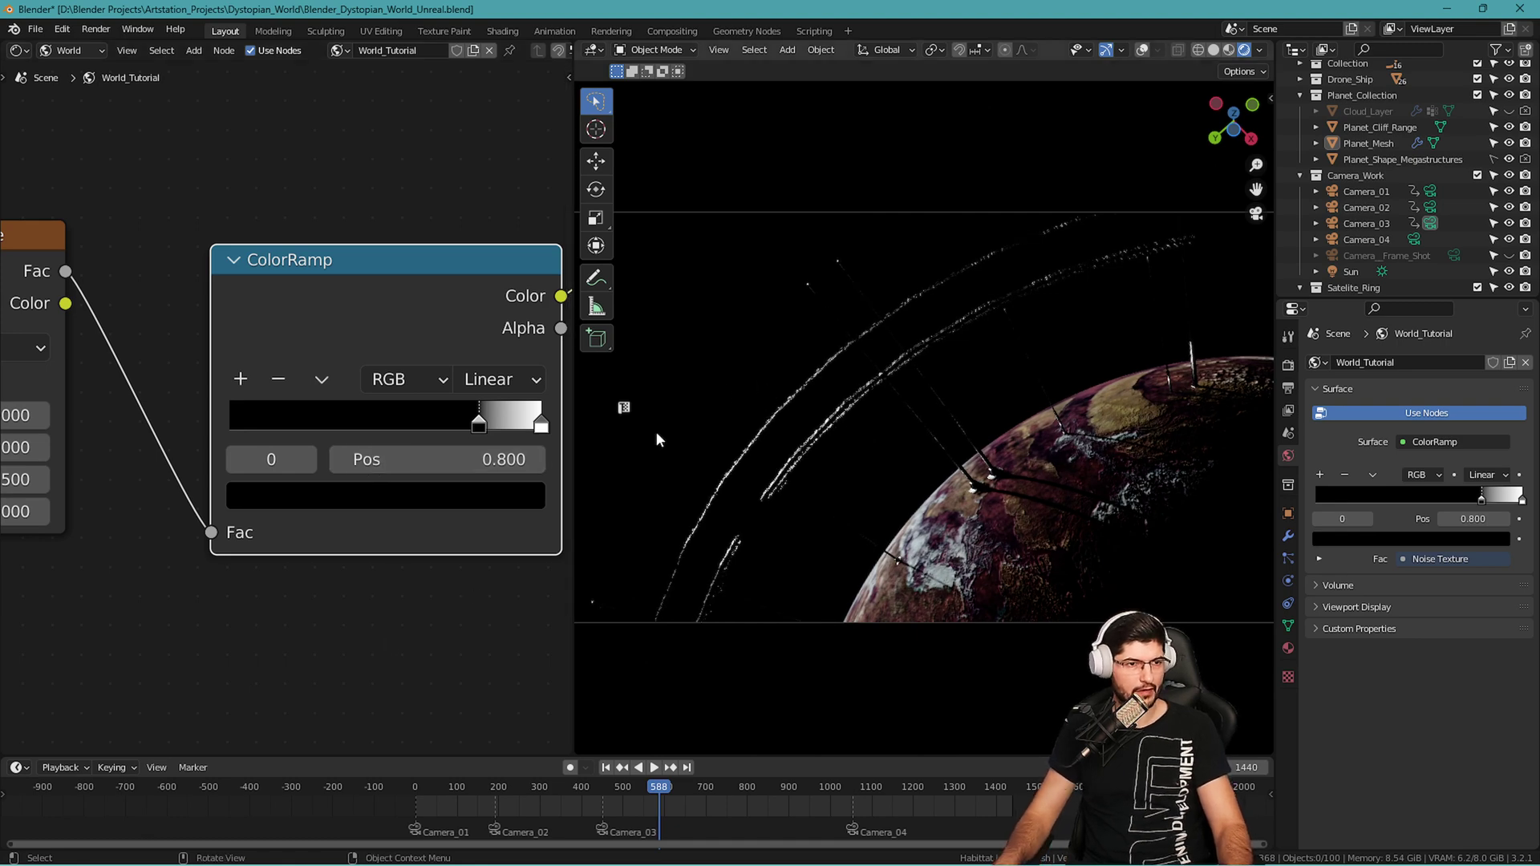
# Set the Noise Texture's Scale to 1000 and its Detail to 4.5.
pyautogui.moveTo(362, 543); pyautogui.dragTo(307, 538, button='middle')
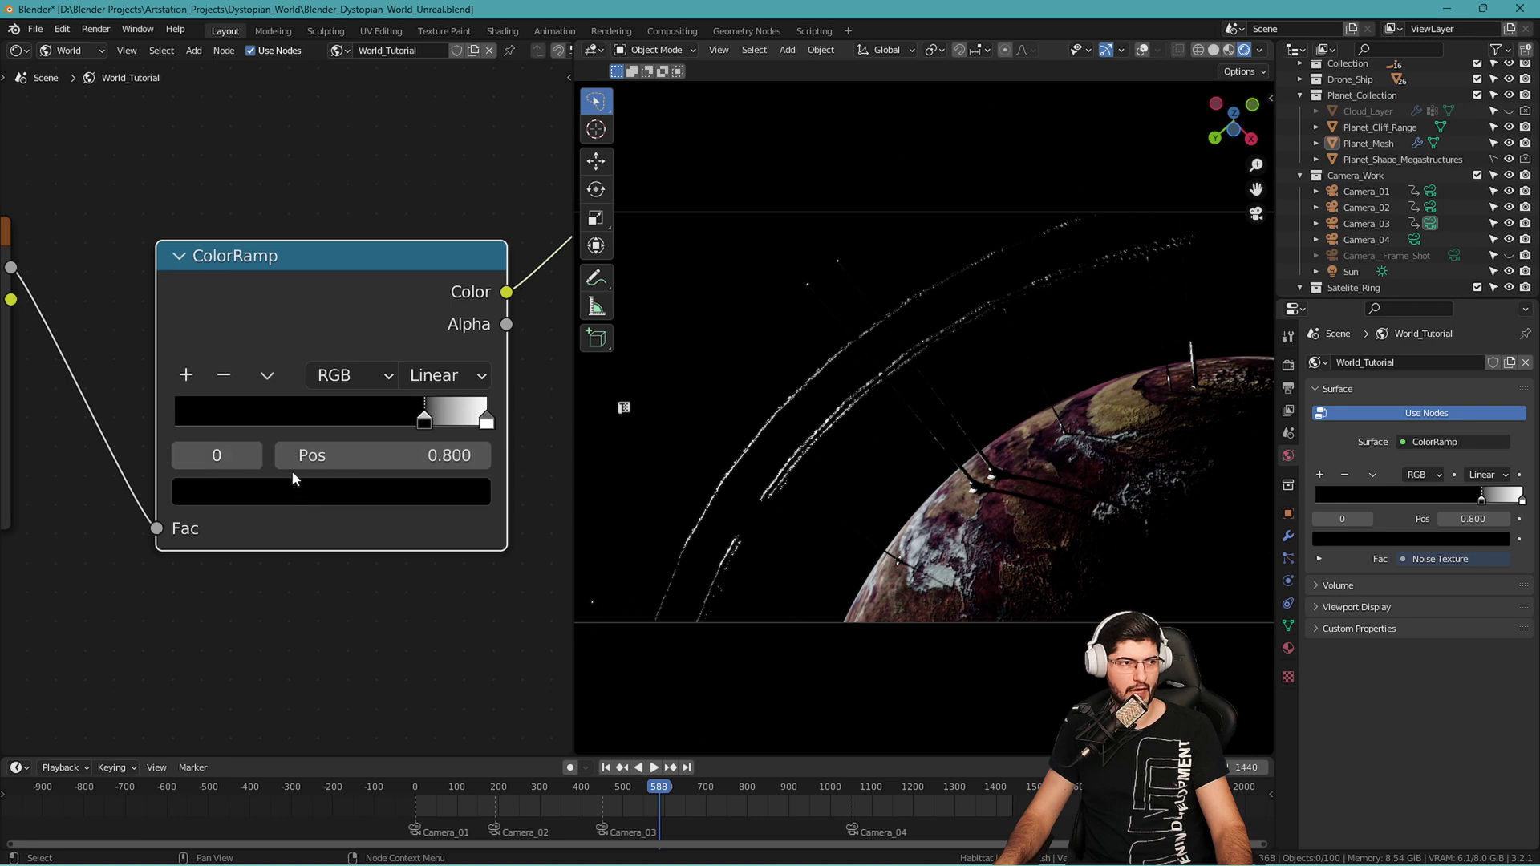
pyautogui.moveTo(316, 402); pyautogui.dragTo(436, 419, button='middle')
pyautogui.moveTo(244, 358); pyautogui.dragTo(362, 355, button='middle')
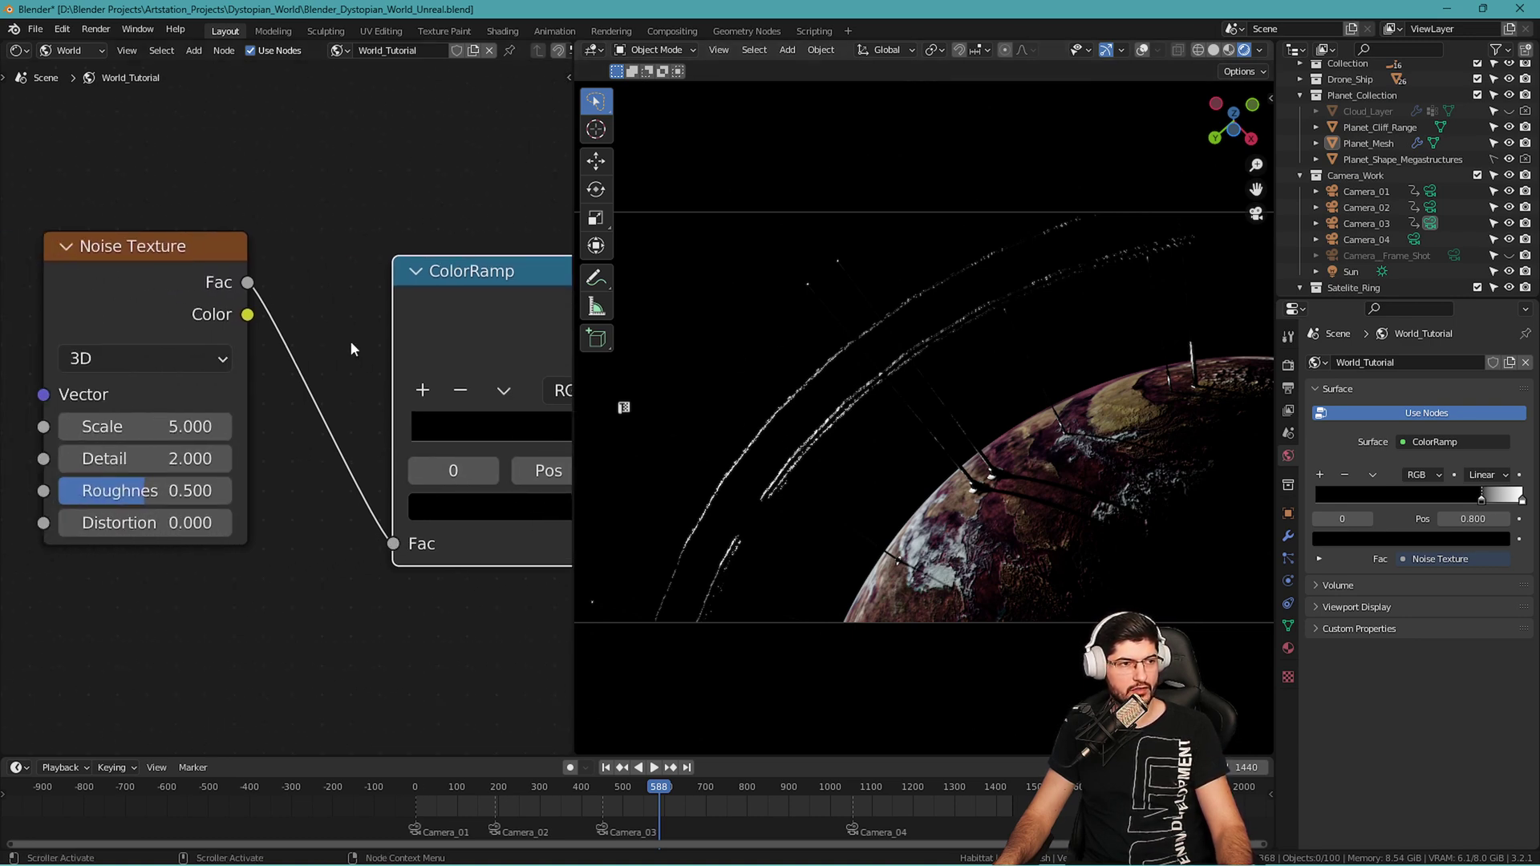
pyautogui.moveTo(292, 446); pyautogui.dragTo(389, 451, button='middle')
pyautogui.click(221, 429)
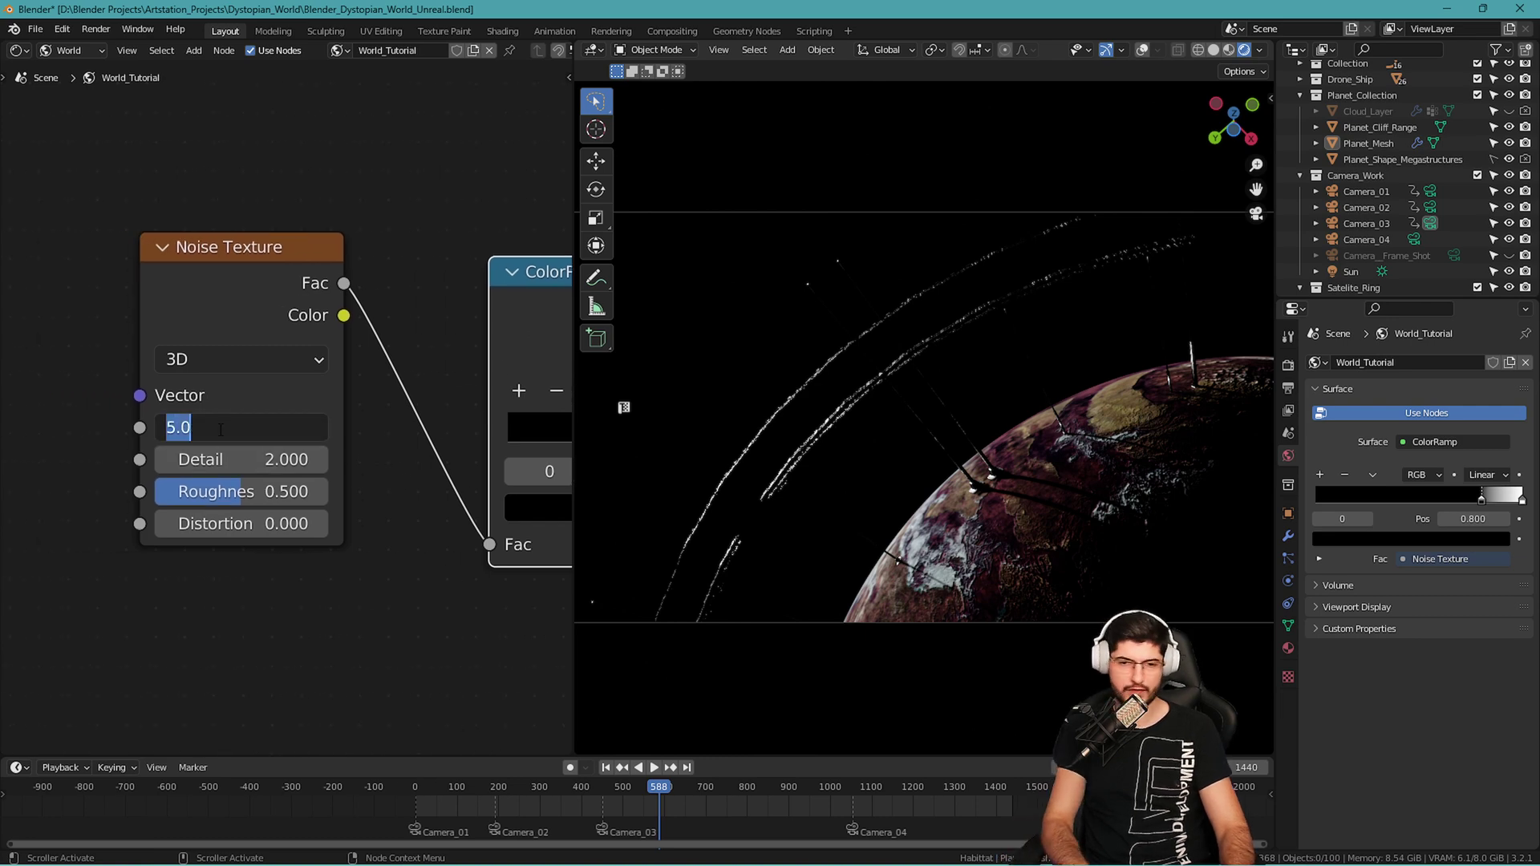
pyautogui.write('1000')
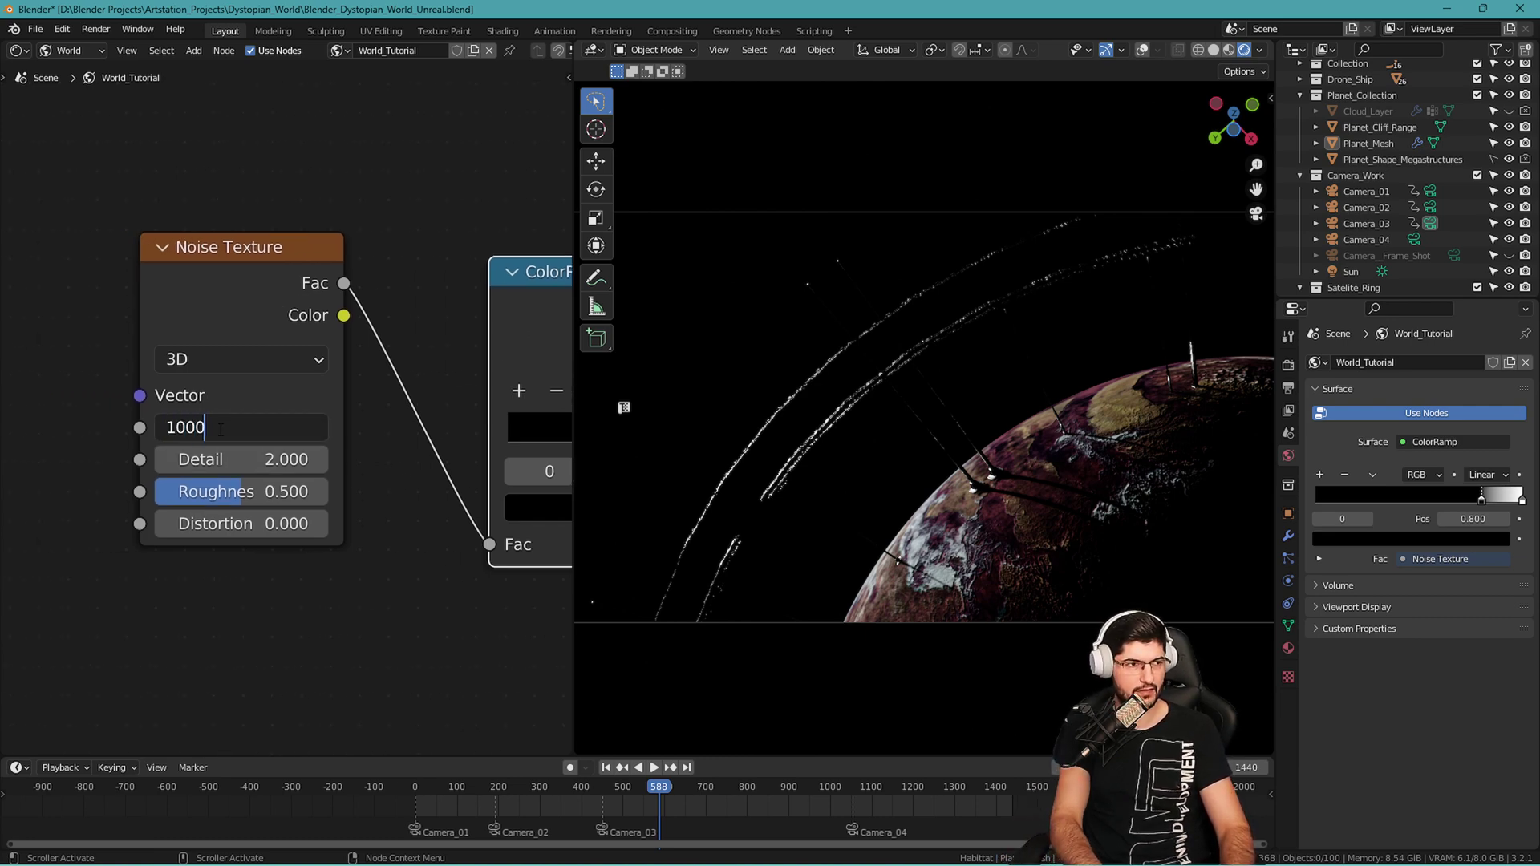
pyautogui.press('Return')
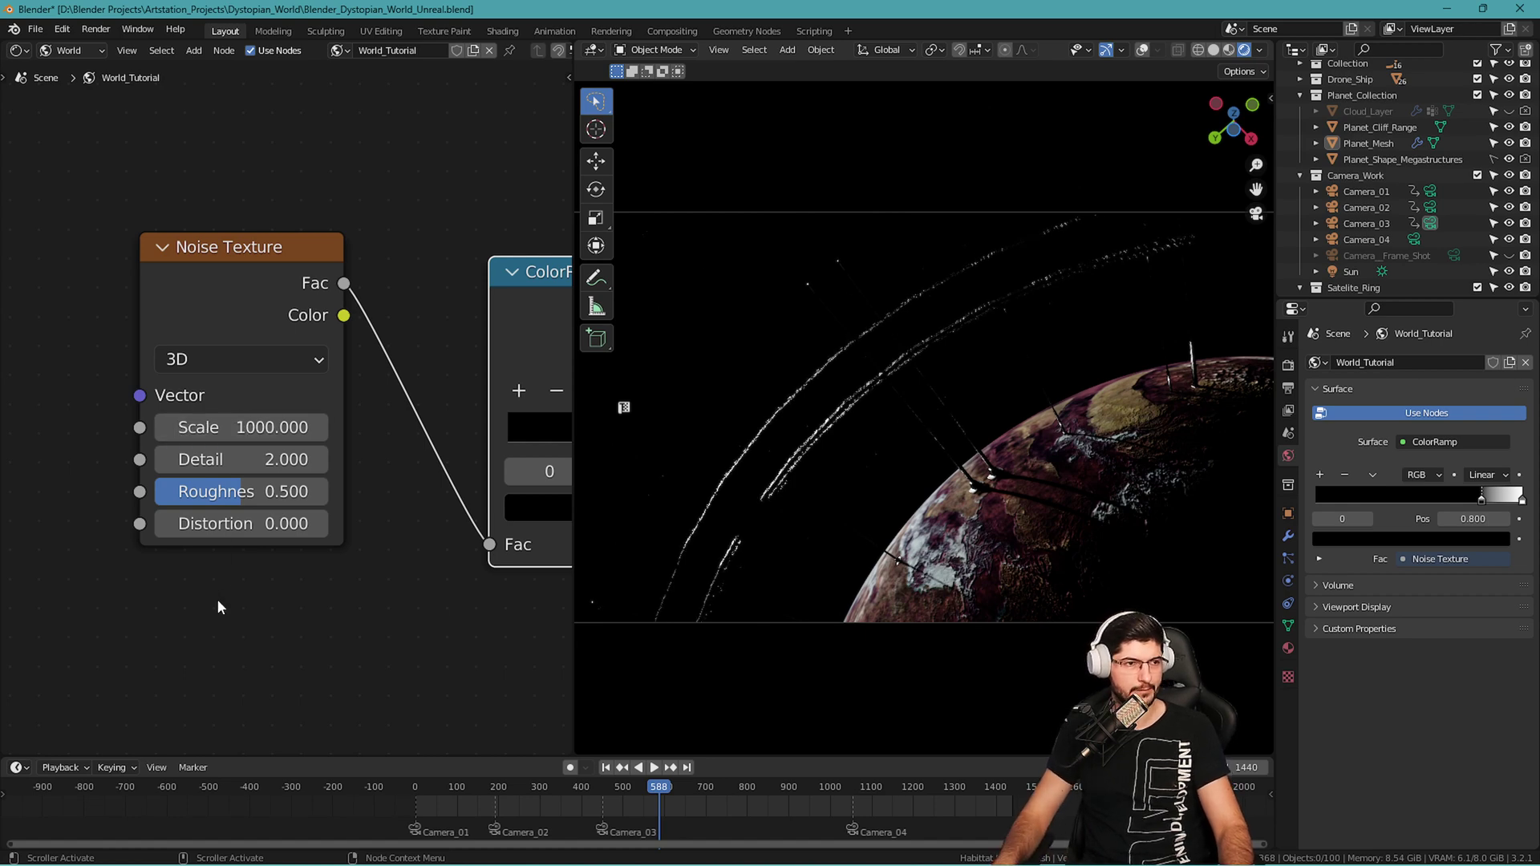
pyautogui.click(216, 458)
pyautogui.write('4.5')
pyautogui.press('Return')
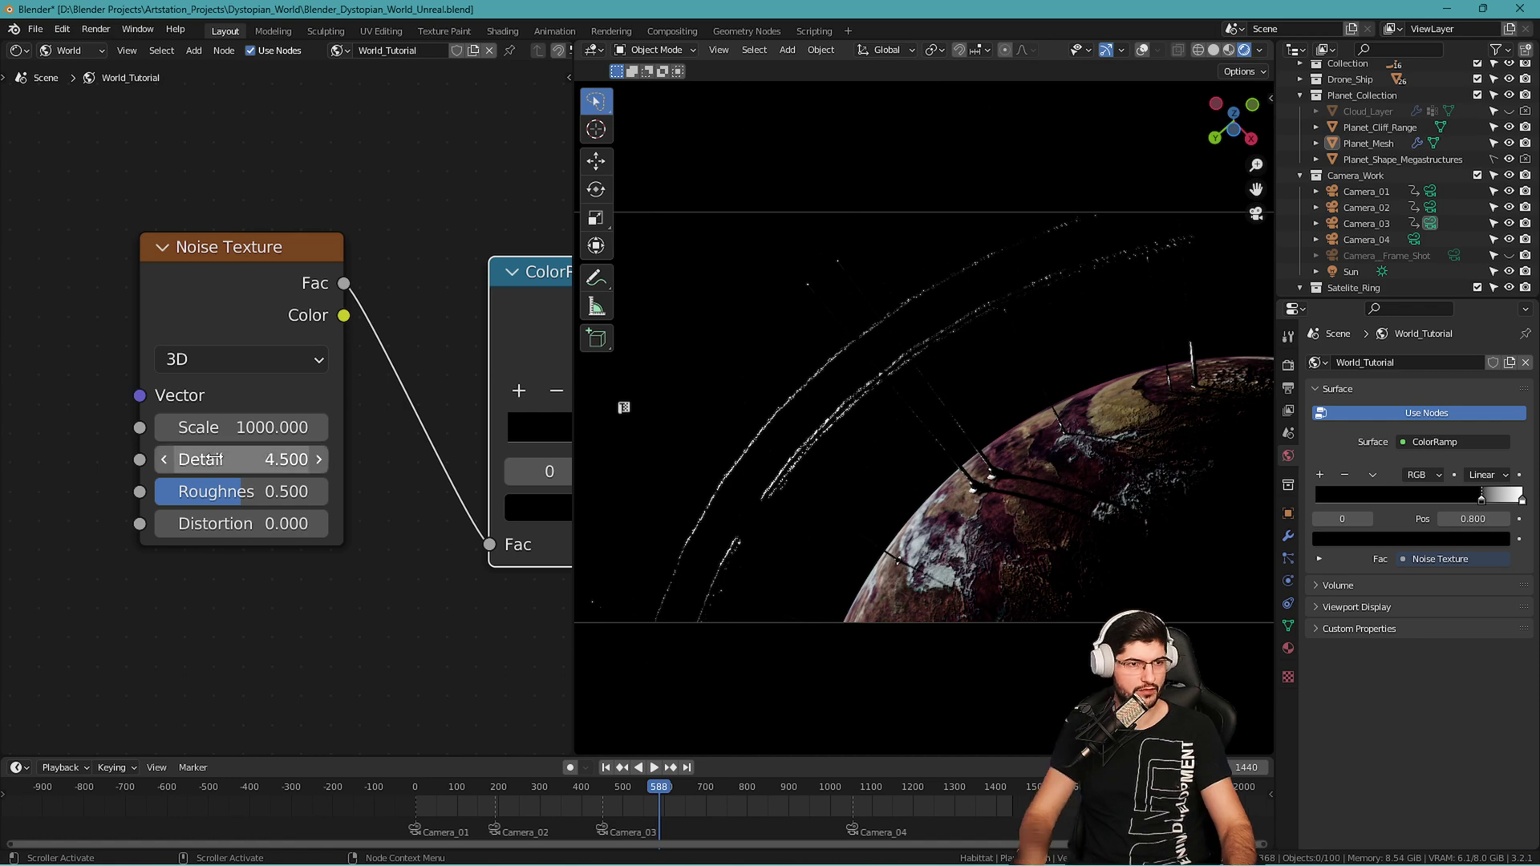
# Set the Noise Texture's Roughness to 0 and check the star field at several frames across the different camera shots.
pyautogui.moveTo(269, 499); pyautogui.dragTo(190, 499)
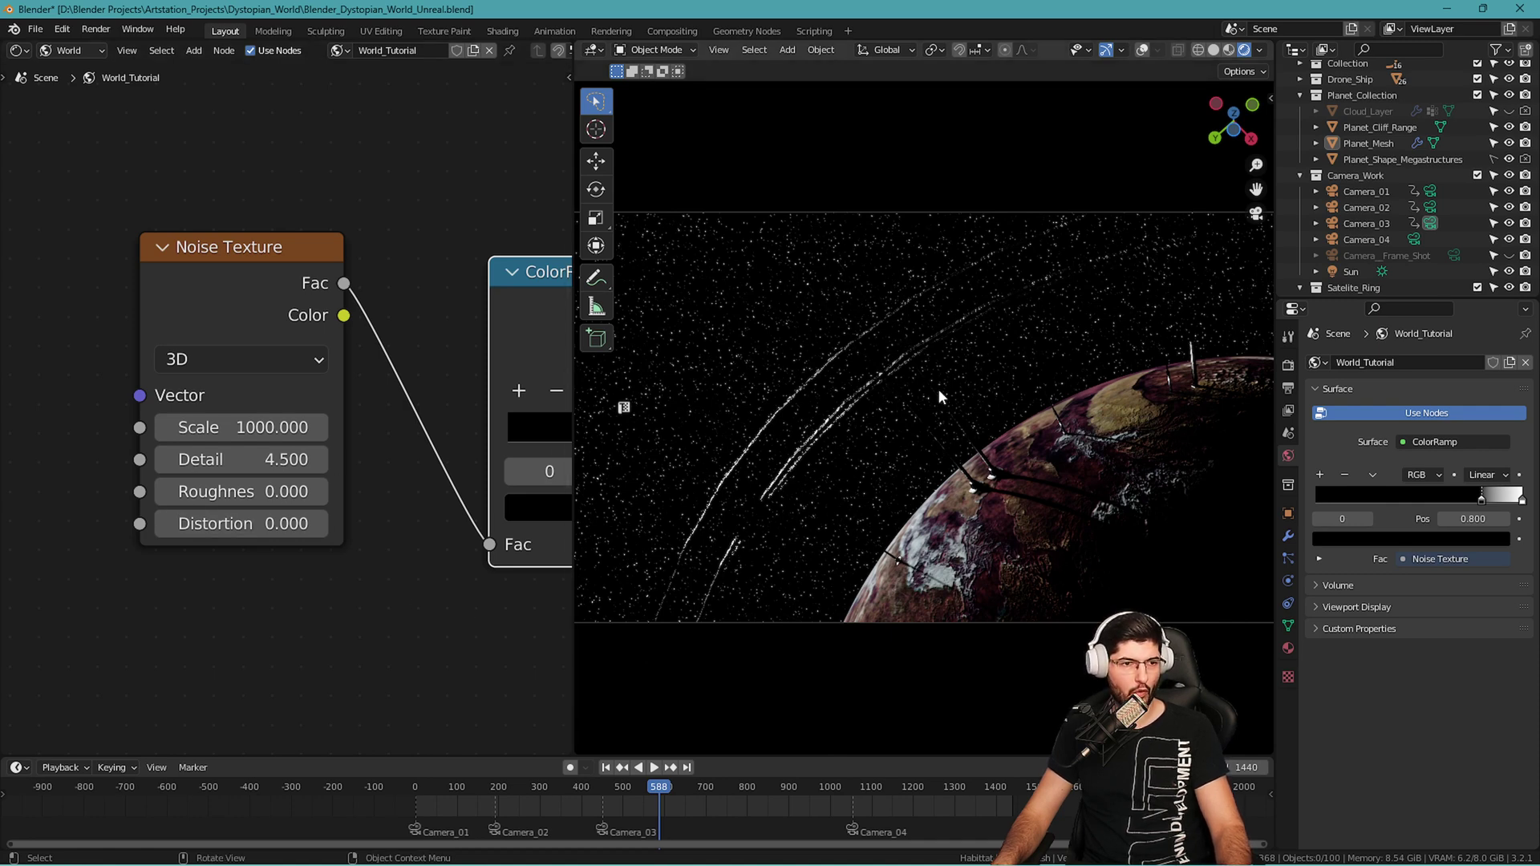
pyautogui.click(526, 791)
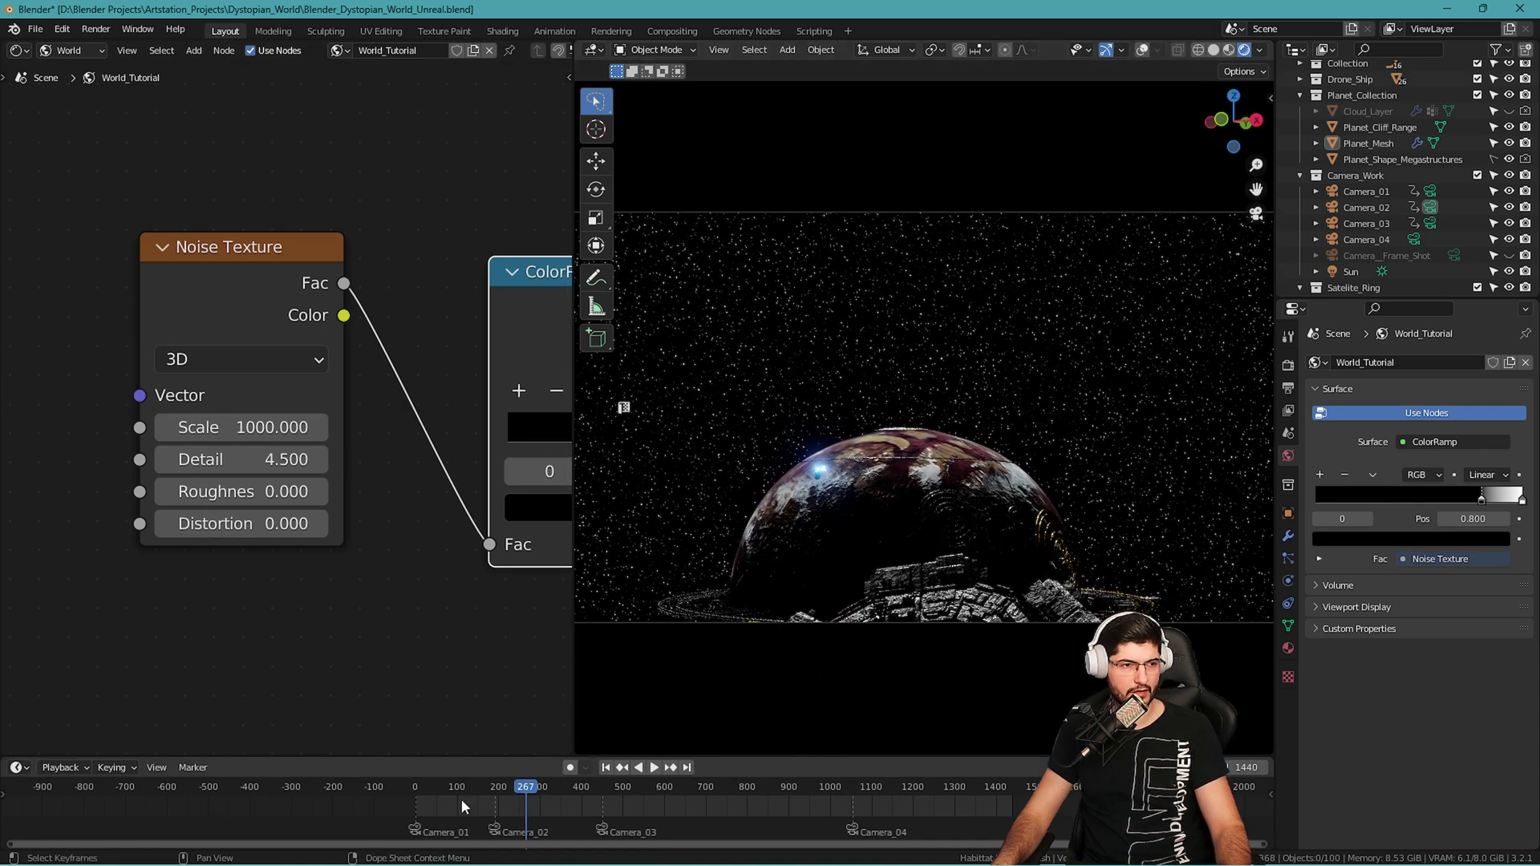
pyautogui.click(447, 776)
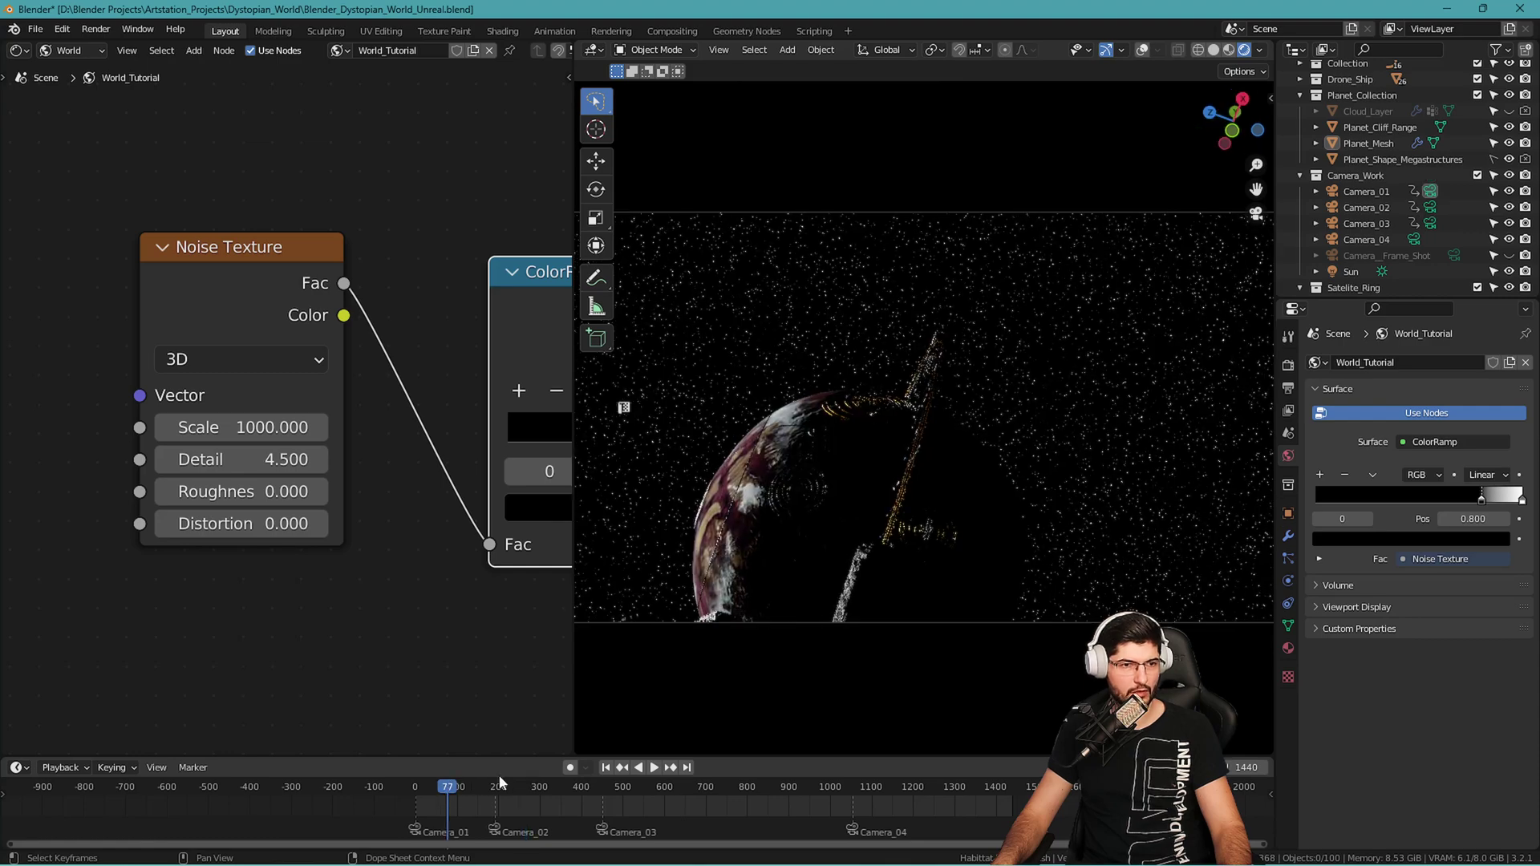
pyautogui.click(708, 789)
pyautogui.moveTo(928, 783); pyautogui.dragTo(732, 784)
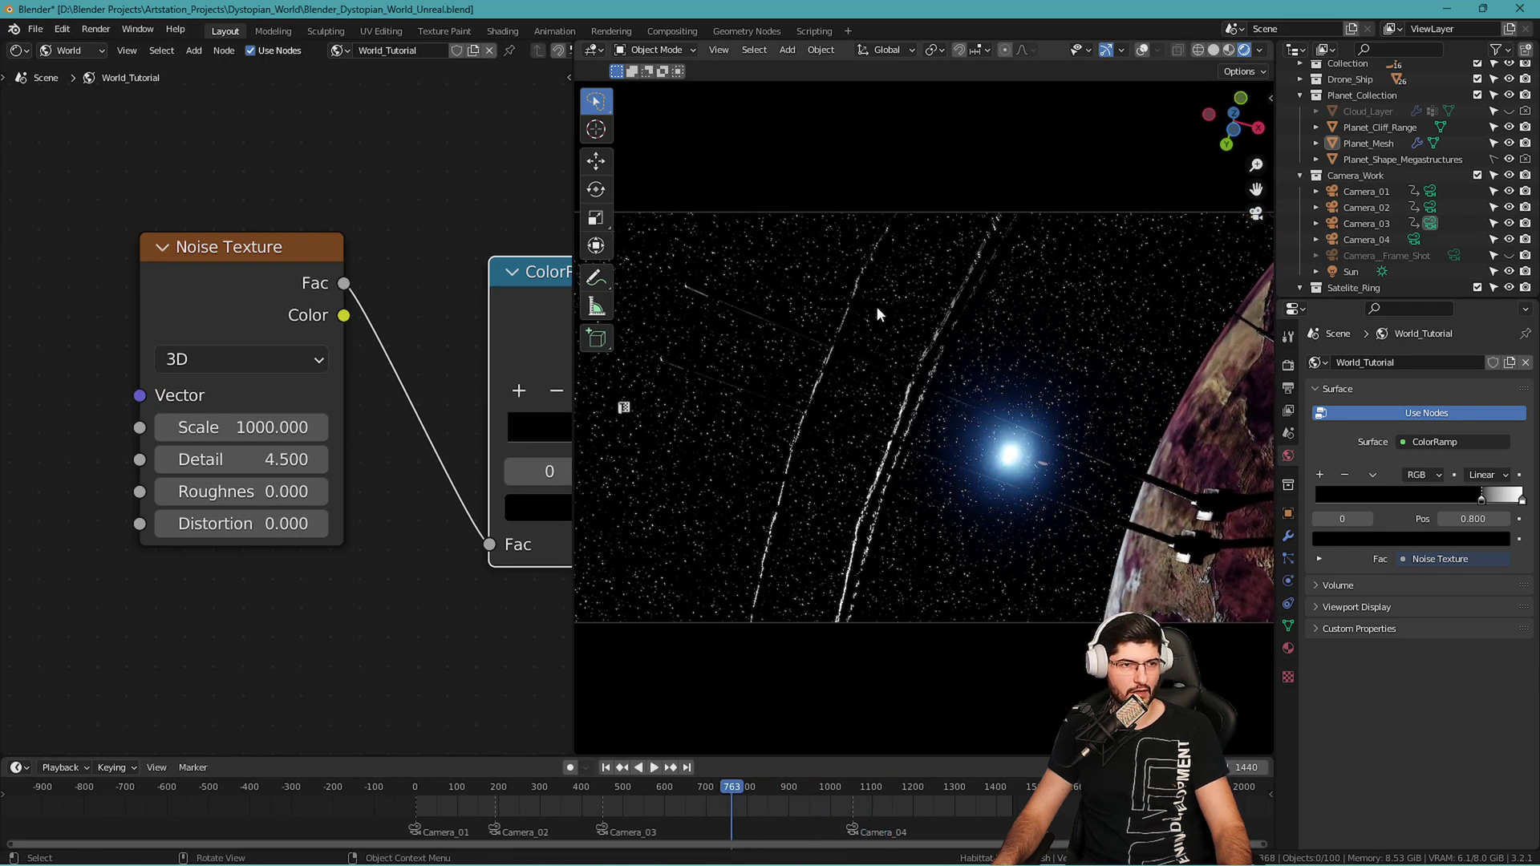
# Duplicate the linked Noise Texture and ColorRamp nodes and place the copies below the originals.
pyautogui.scroll(-3, 345, 497)
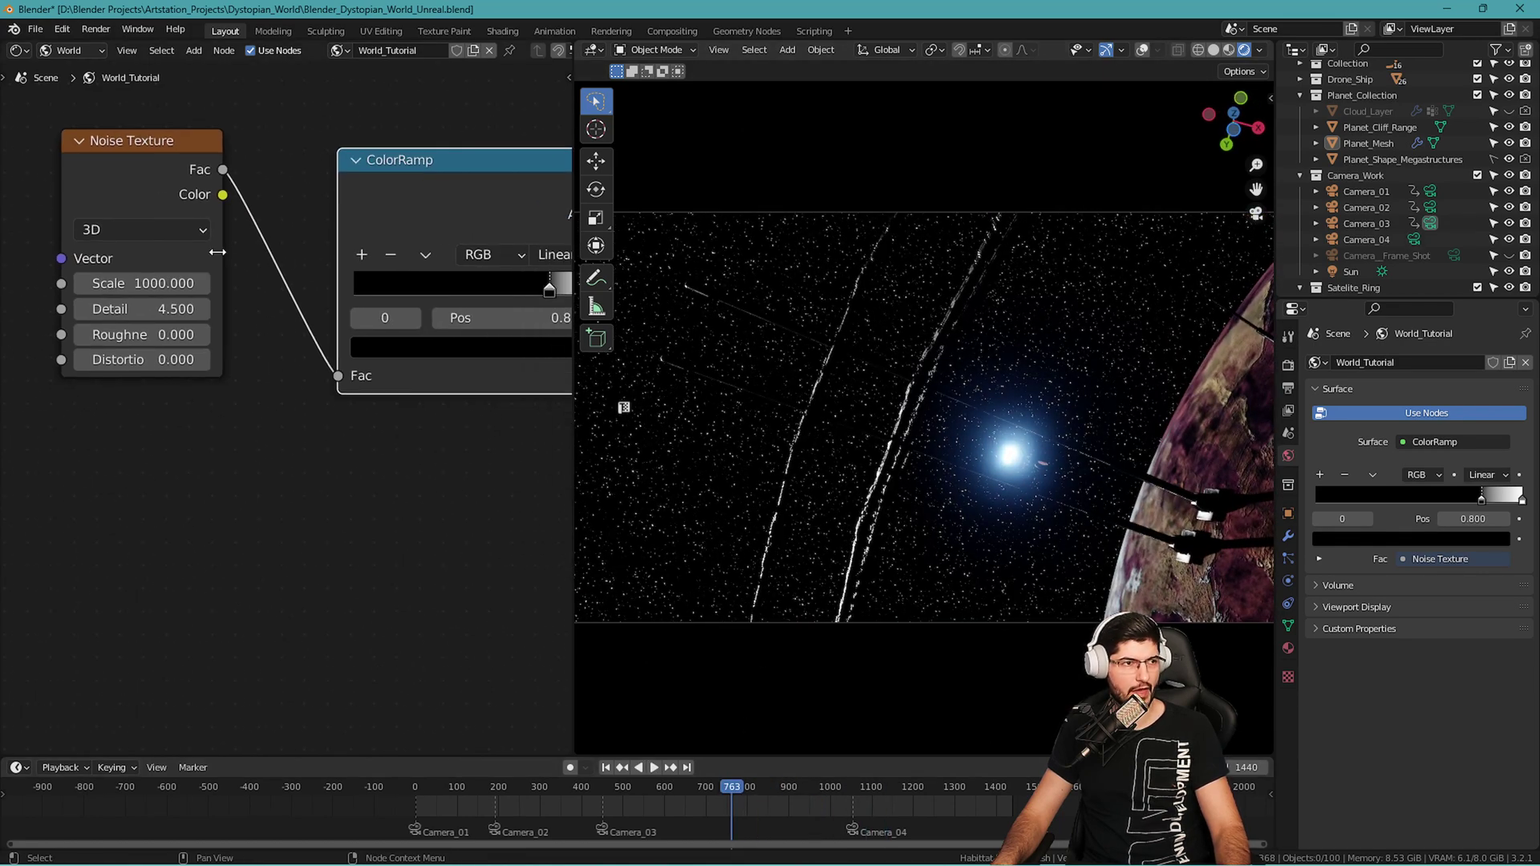
pyautogui.scroll(-2, 280, 523)
pyautogui.moveTo(473, 138); pyautogui.dragTo(208, 384)
pyautogui.hotkey('shift', 'd')
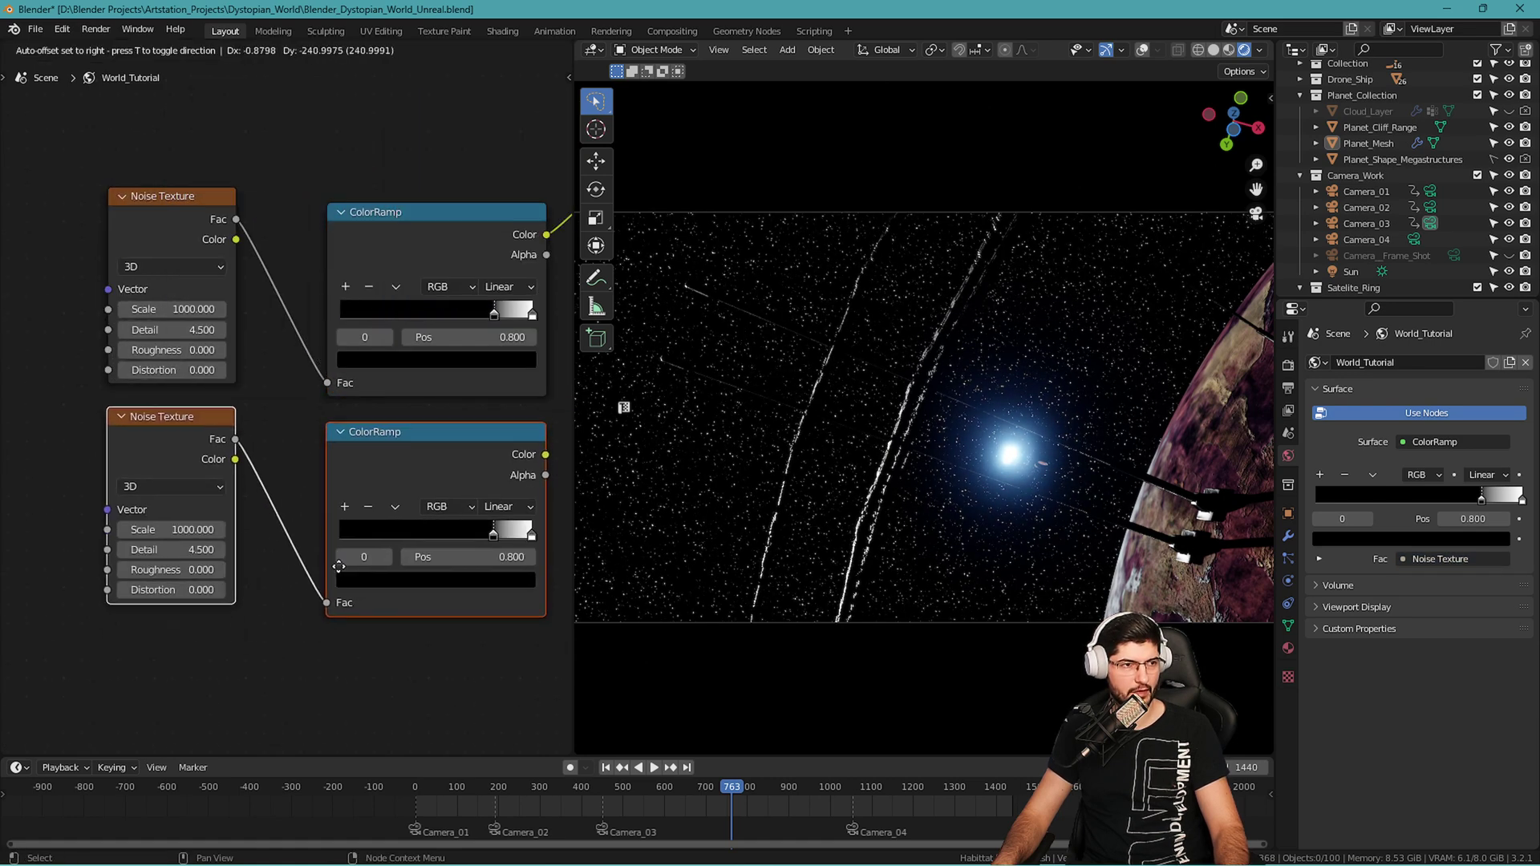
pyautogui.click(294, 693)
pyautogui.moveTo(294, 693); pyautogui.dragTo(412, 677, button='middle')
# Set the duplicated Noise Texture's Scale to 200 and connect the duplicated ColorRamp's Color output to the World Output's Surface input.
pyautogui.click(285, 517)
pyautogui.write('20')
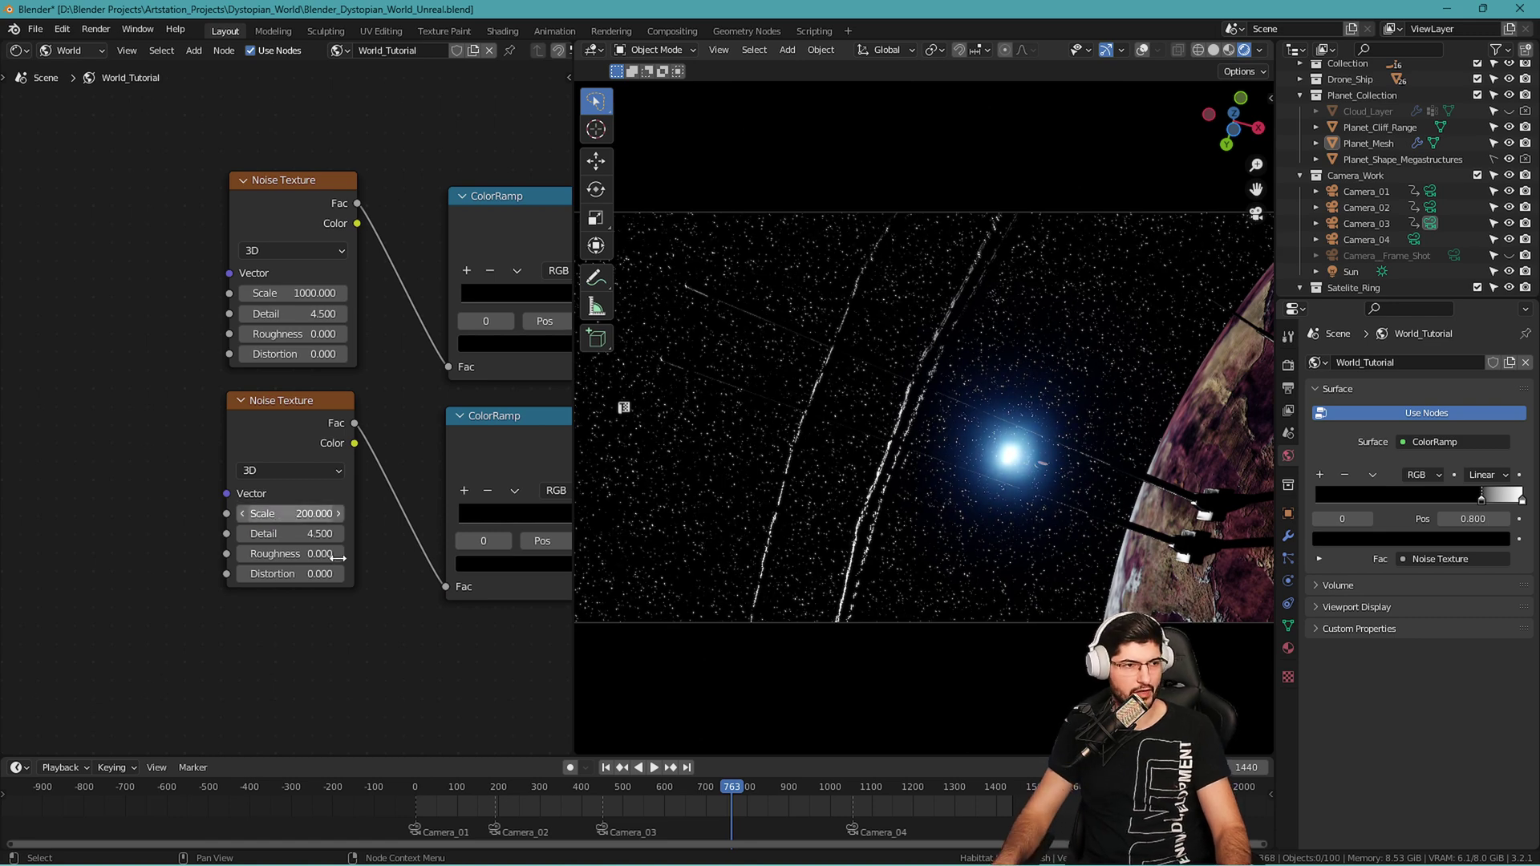
pyautogui.write('0')
pyautogui.press('Return')
pyautogui.scroll(-3, 450, 495)
pyautogui.scroll(1, 425, 482)
pyautogui.moveTo(393, 484); pyautogui.dragTo(491, 179)
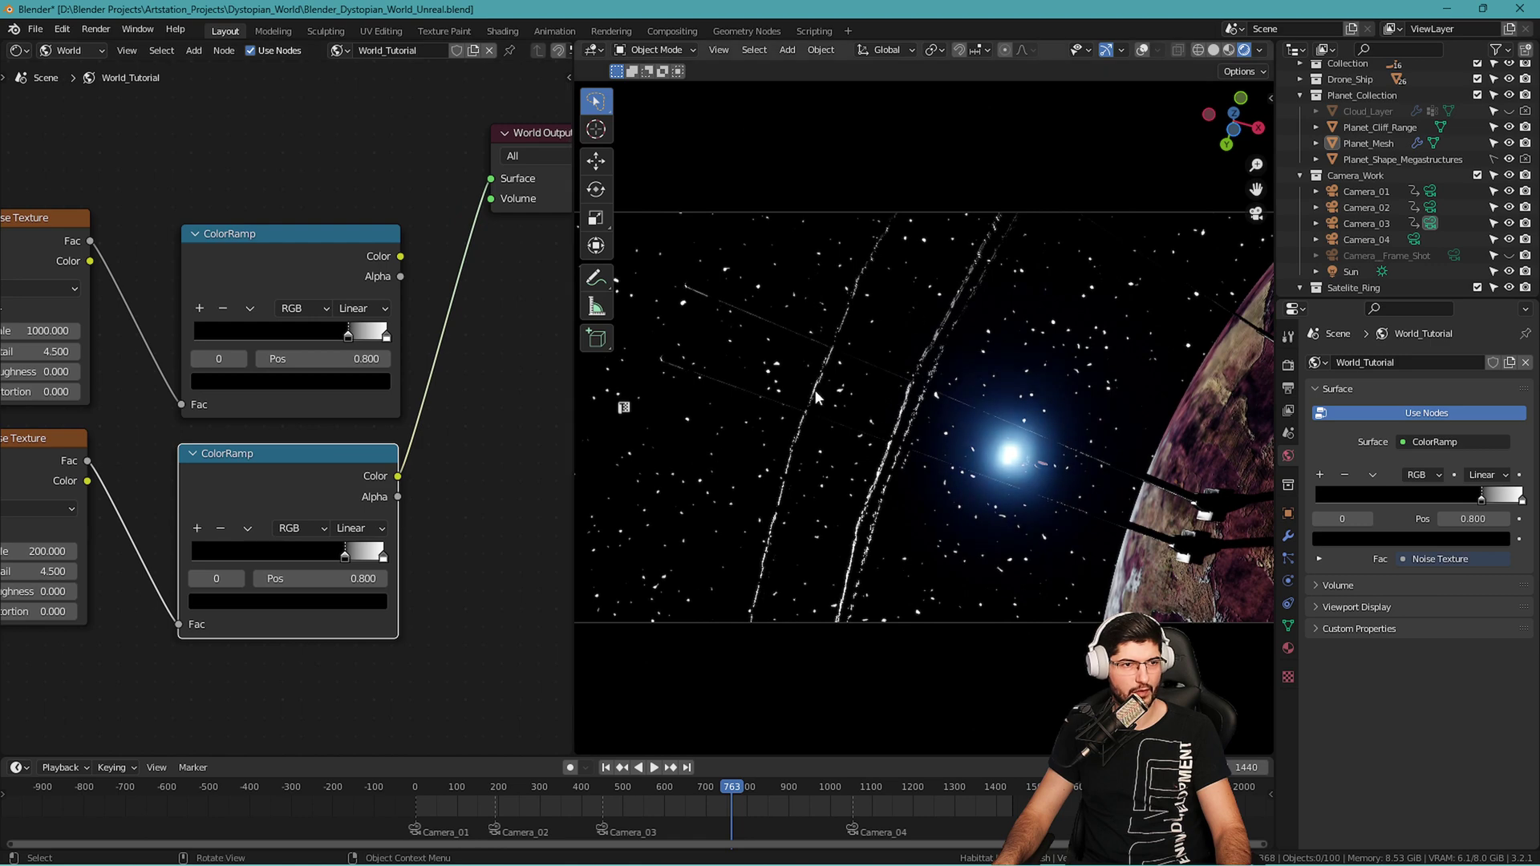
# Move the World Output further from the ColorRamps and insert a MixRGB node into the link between them.
pyautogui.moveTo(445, 401); pyautogui.dragTo(329, 416, button='middle')
pyautogui.scroll(-1, 329, 415)
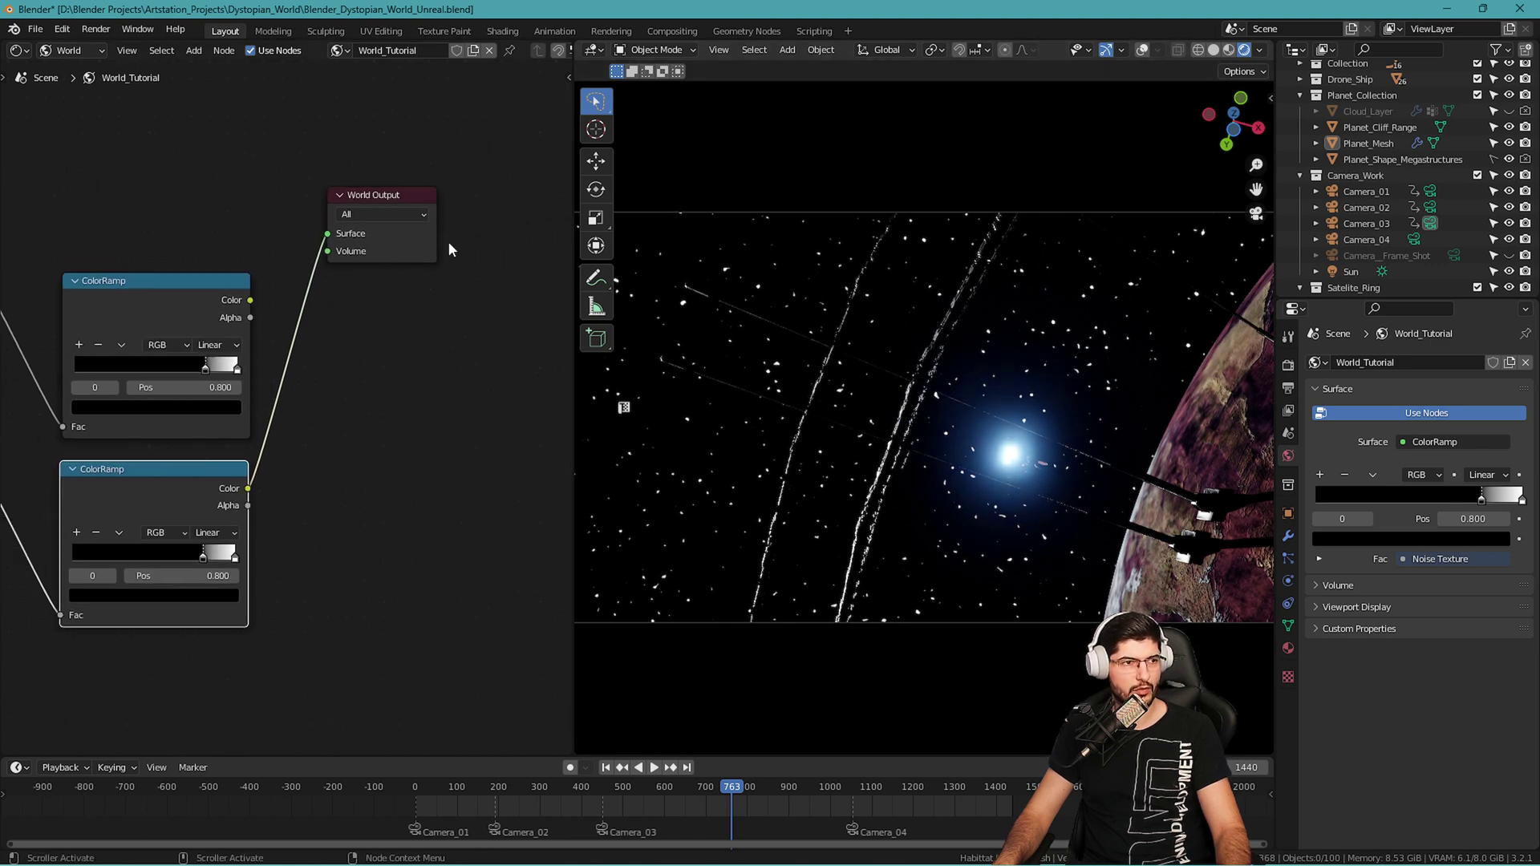
pyautogui.moveTo(414, 231); pyautogui.dragTo(513, 299)
pyautogui.click(392, 417)
pyautogui.hotkey('shift', 'a')
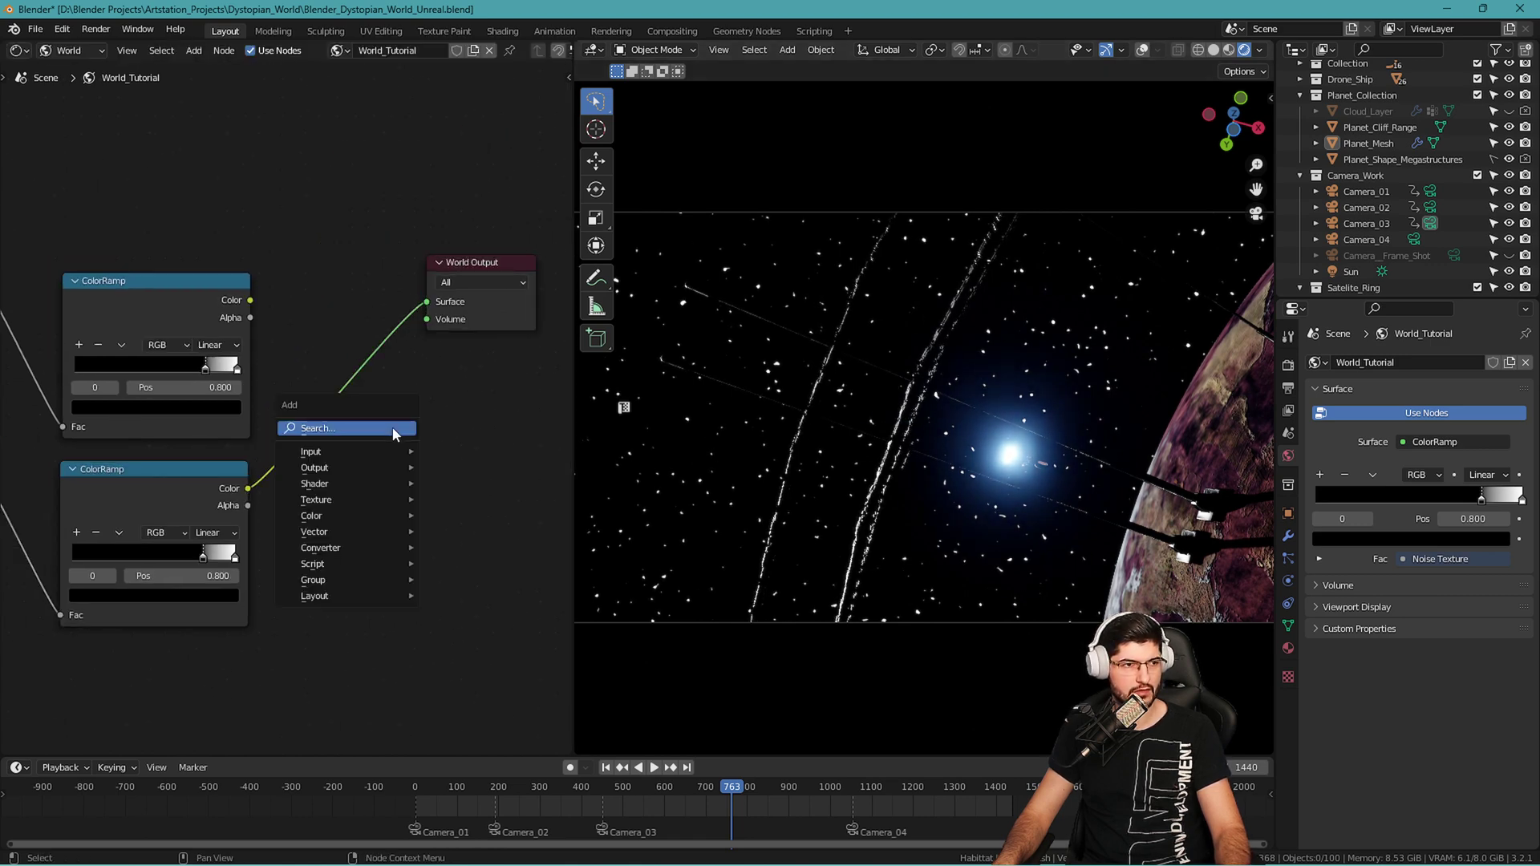
pyautogui.click(392, 427)
pyautogui.write('mix')
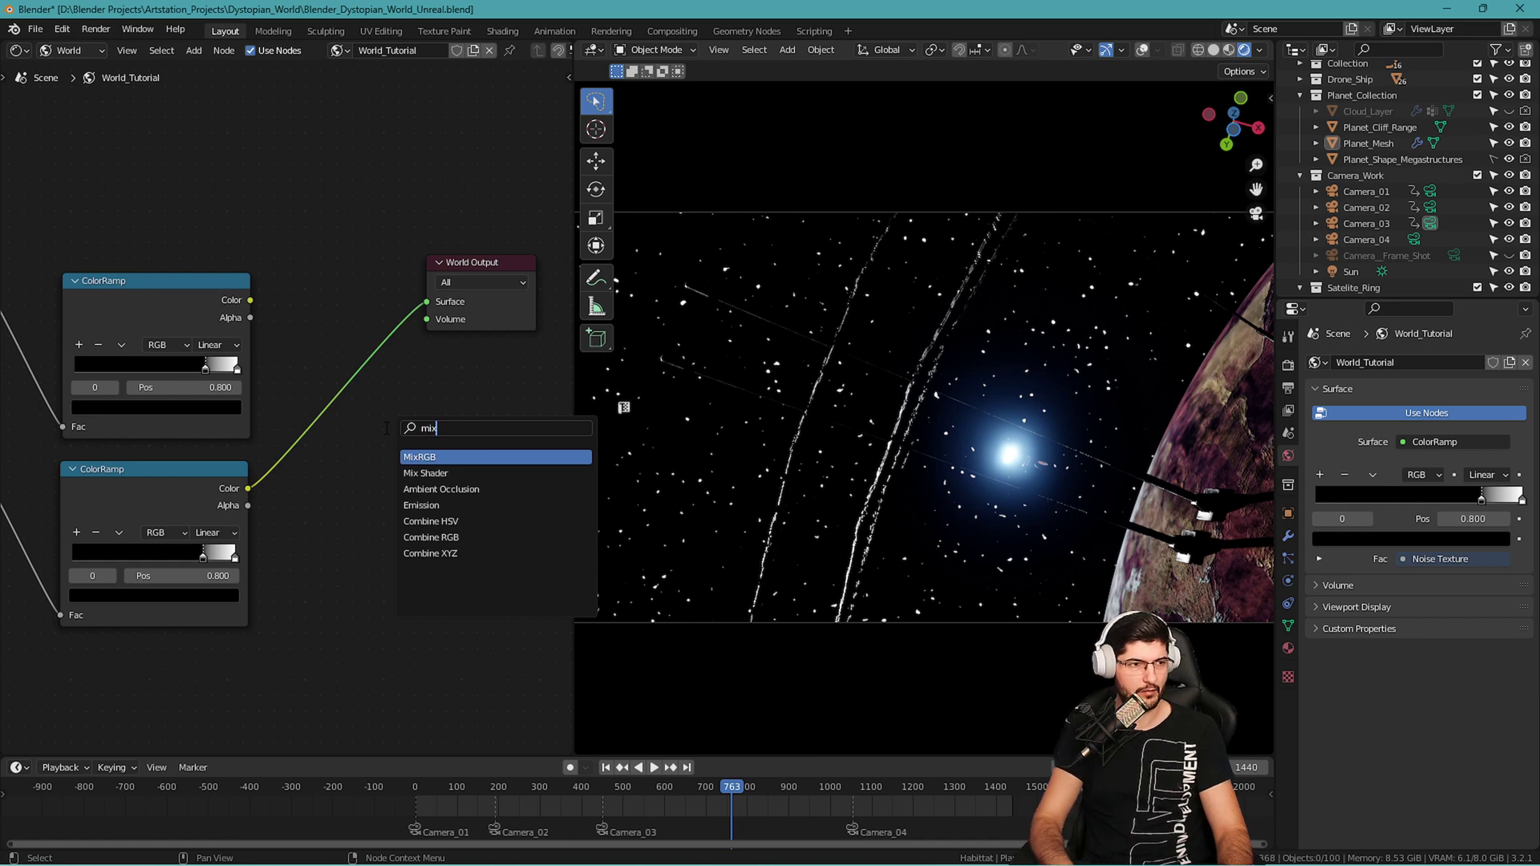
pyautogui.press('Return')
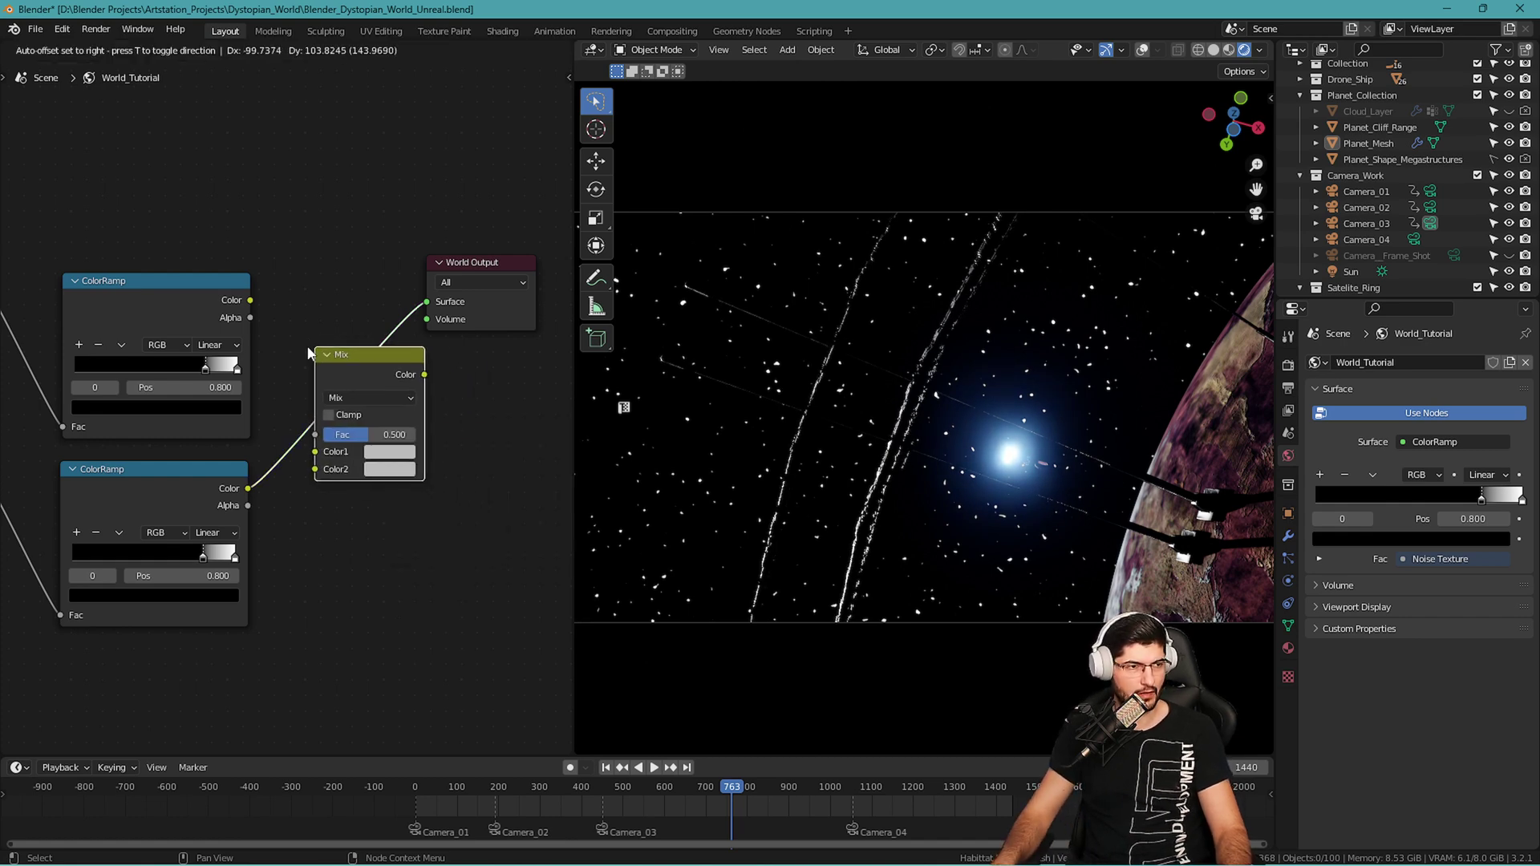
pyautogui.click(231, 318)
# Connect the original ColorRamp's Color output to the Mix node's Color2 input and set the mix Fac to 0.633.
pyautogui.moveTo(251, 300); pyautogui.dragTo(369, 390)
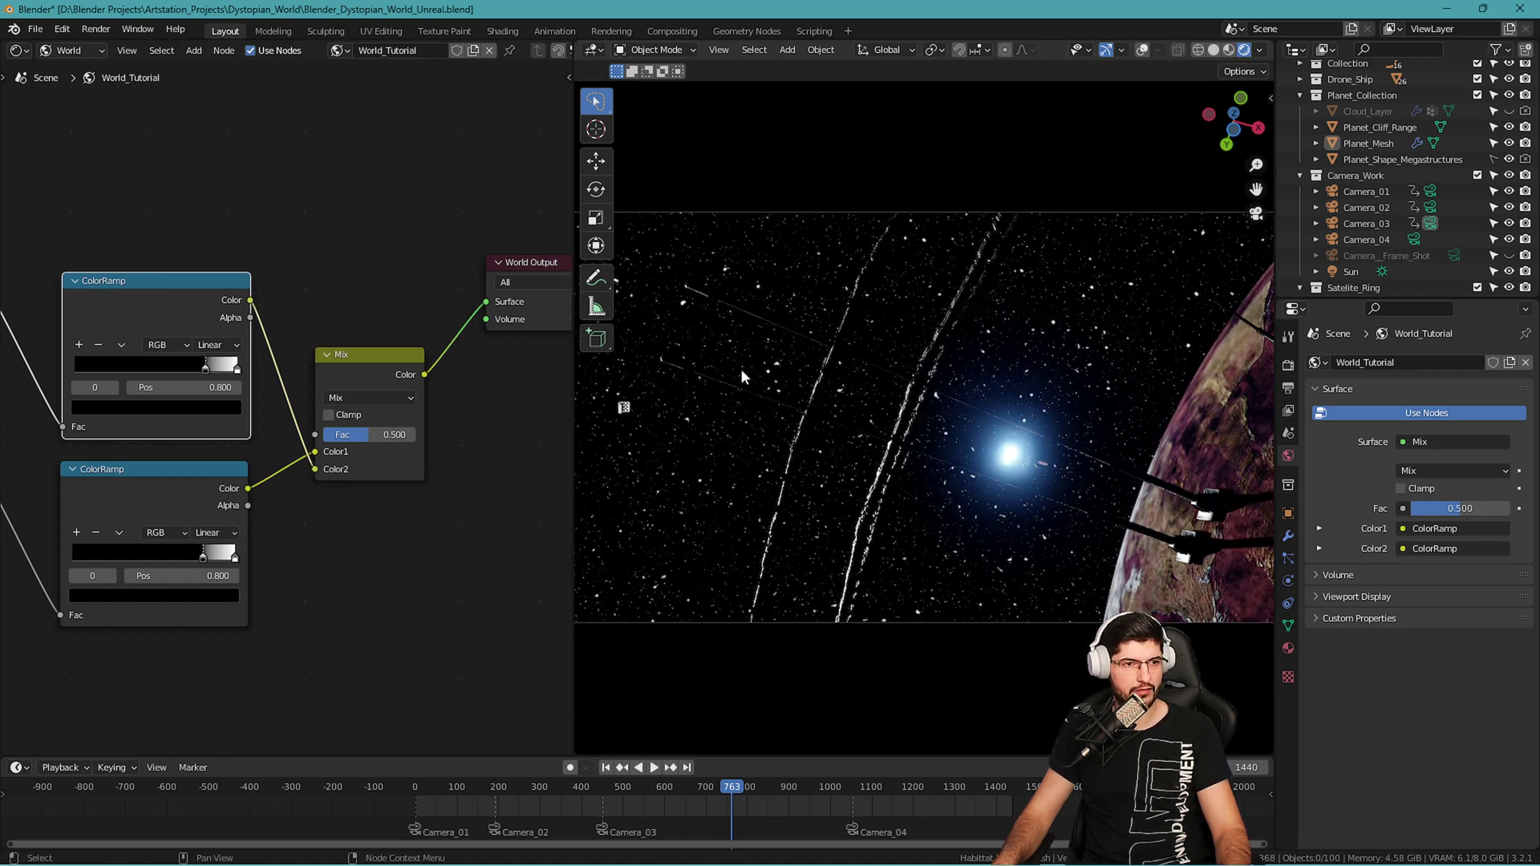
pyautogui.moveTo(358, 437); pyautogui.dragTo(382, 395)
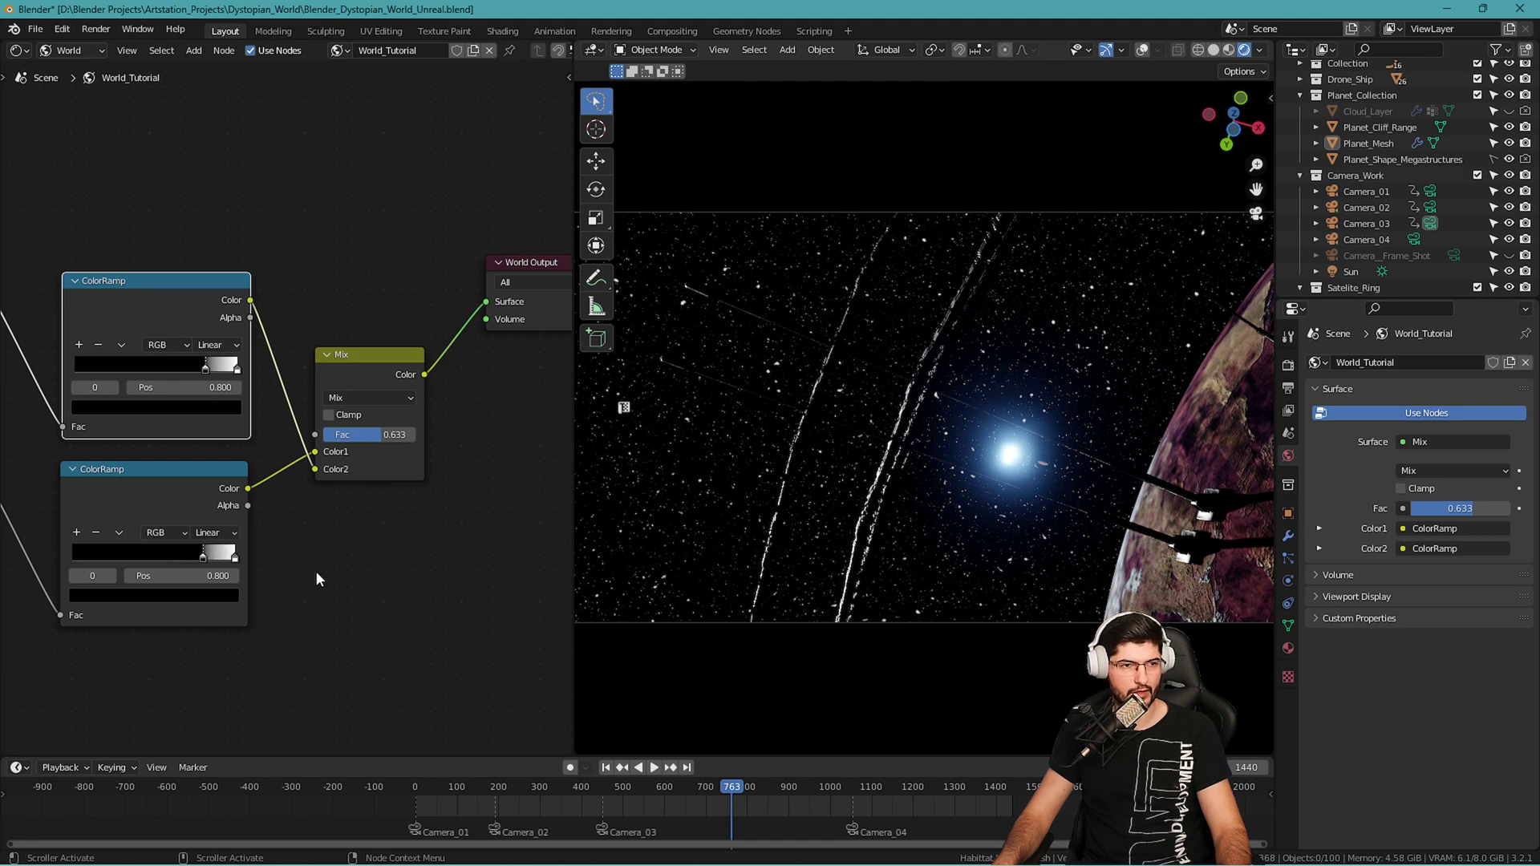
pyautogui.moveTo(270, 548); pyautogui.dragTo(385, 548, button='middle')
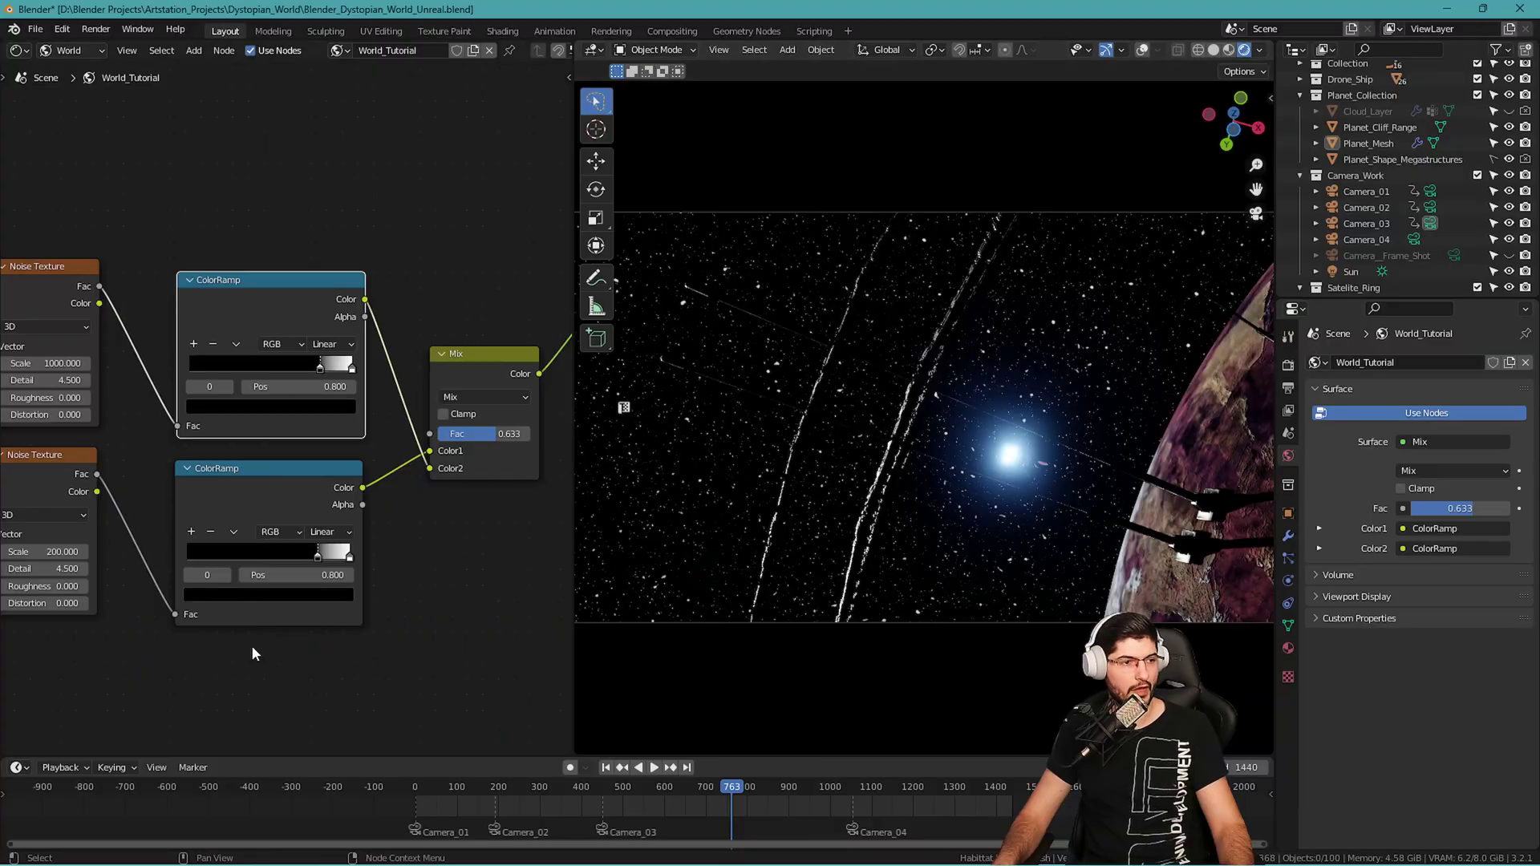
# Delete the Mix node together with the duplicated Noise Texture and ColorRamp, keeping the original pair.
pyautogui.moveTo(252, 668); pyautogui.dragTo(454, 690, button='middle')
pyautogui.scroll(-2, 454, 691)
pyautogui.moveTo(333, 685); pyautogui.dragTo(204, 688, button='middle')
pyautogui.moveTo(489, 703); pyautogui.dragTo(41, 494)
pyautogui.click(42, 494)
pyautogui.moveTo(527, 621); pyautogui.dragTo(111, 475)
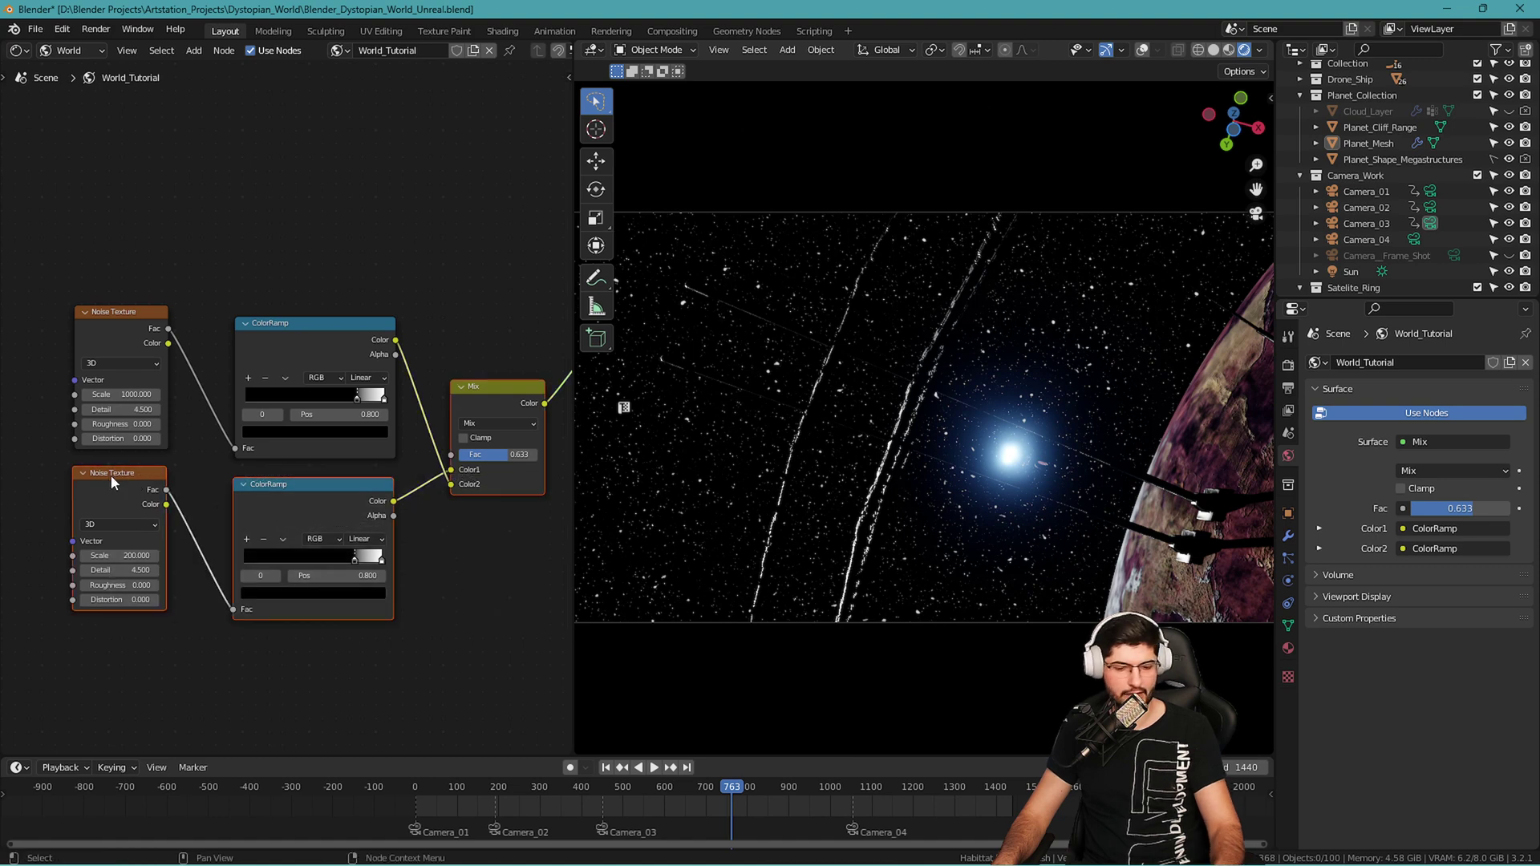
pyautogui.press('x')
pyautogui.press('a')
pyautogui.click(312, 335)
pyautogui.click(396, 583)
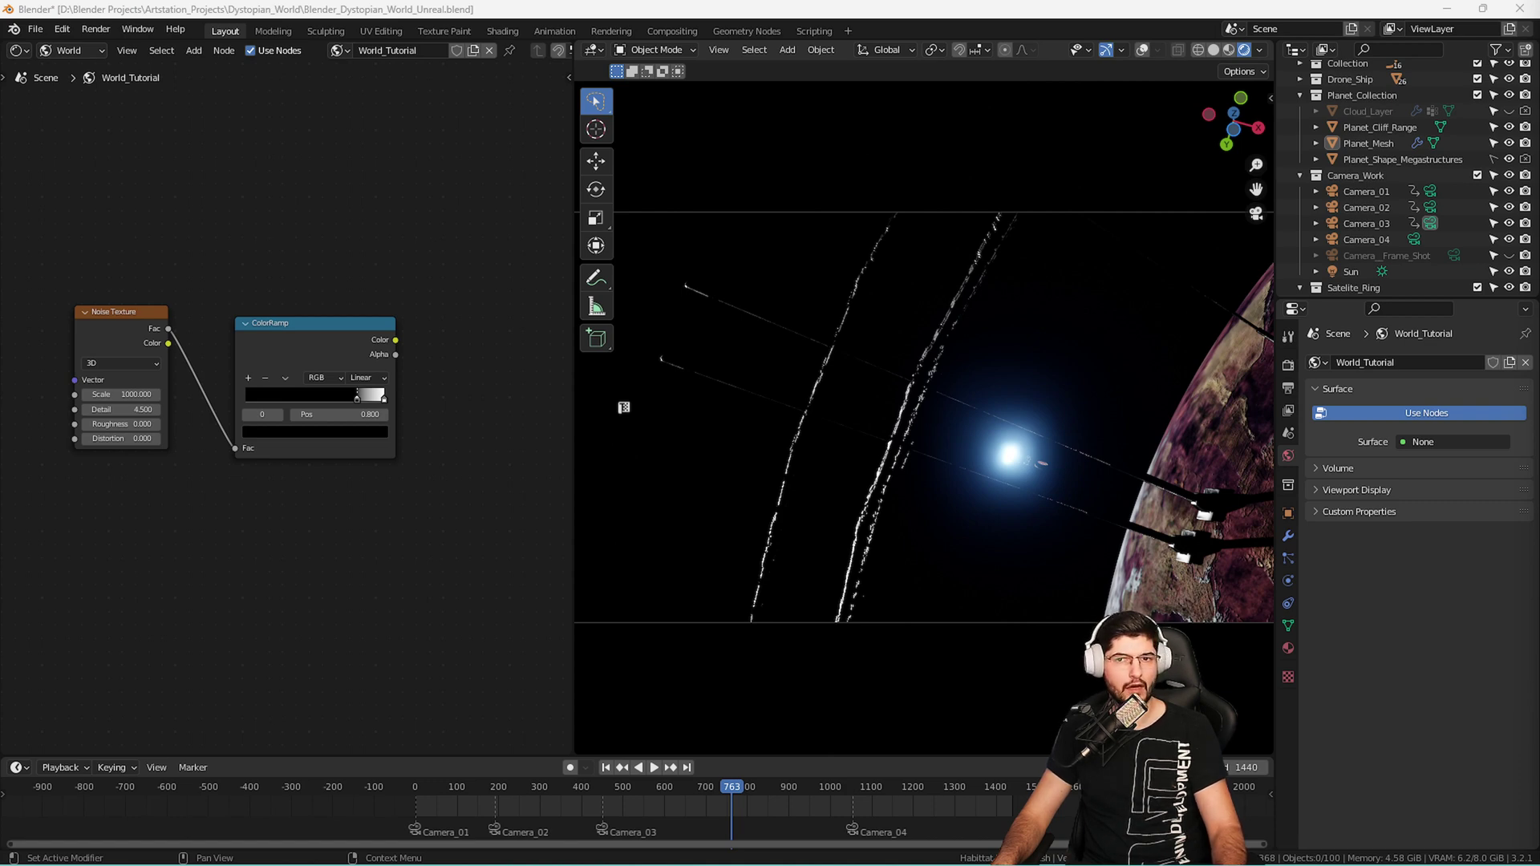
pyautogui.click(489, 602)
pyautogui.moveTo(489, 601); pyautogui.dragTo(539, 602, button='middle')
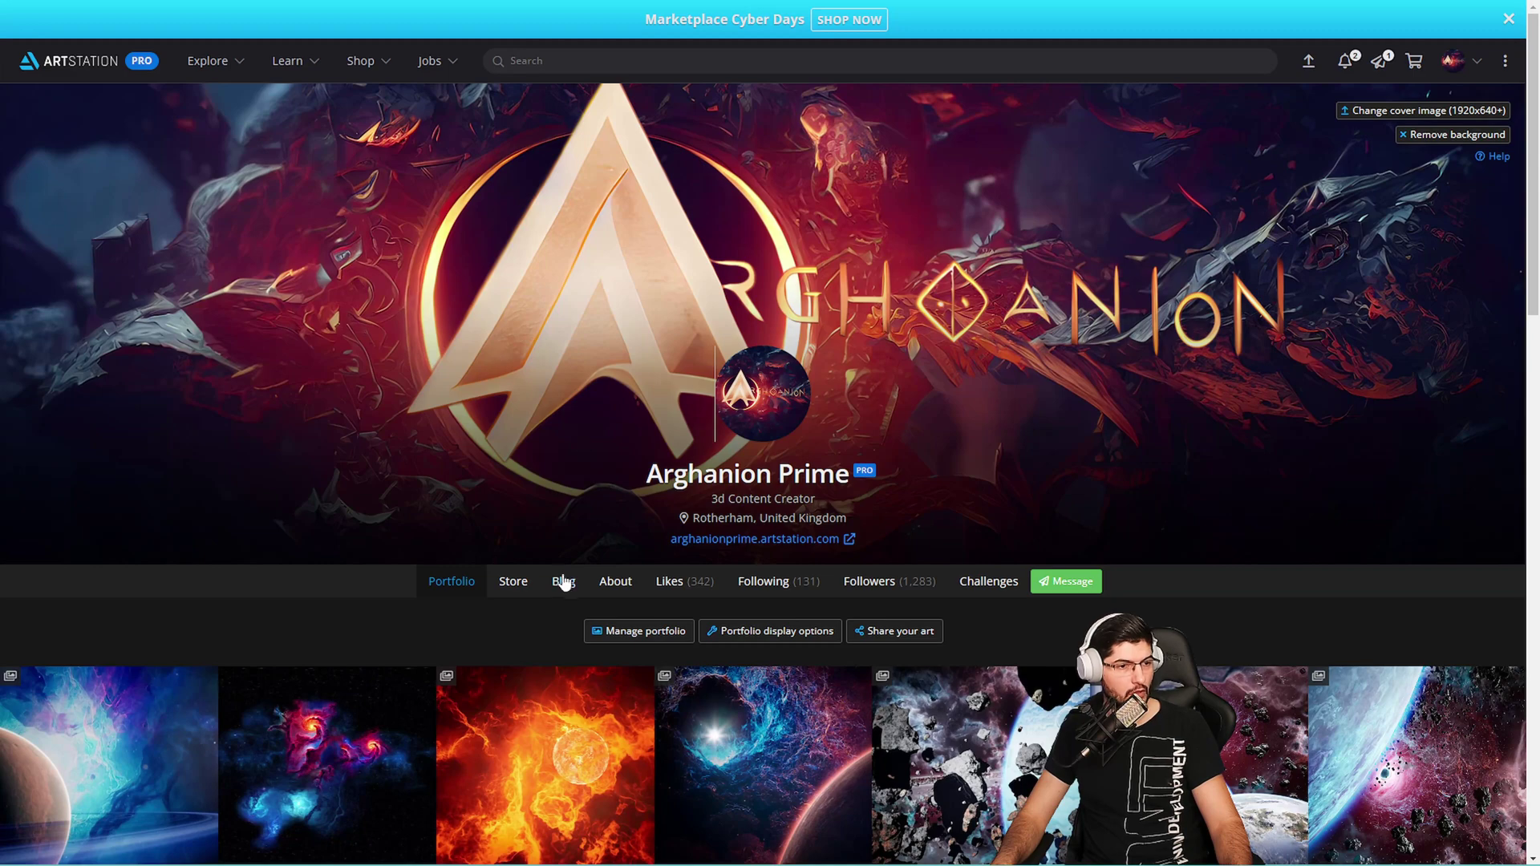
# Switch to ArtStation, browse the profile's store, and view the preview images of Animated Nebula Skyboxes Volume 3.
pyautogui.click(511, 581)
pyautogui.scroll(-5, 343, 372)
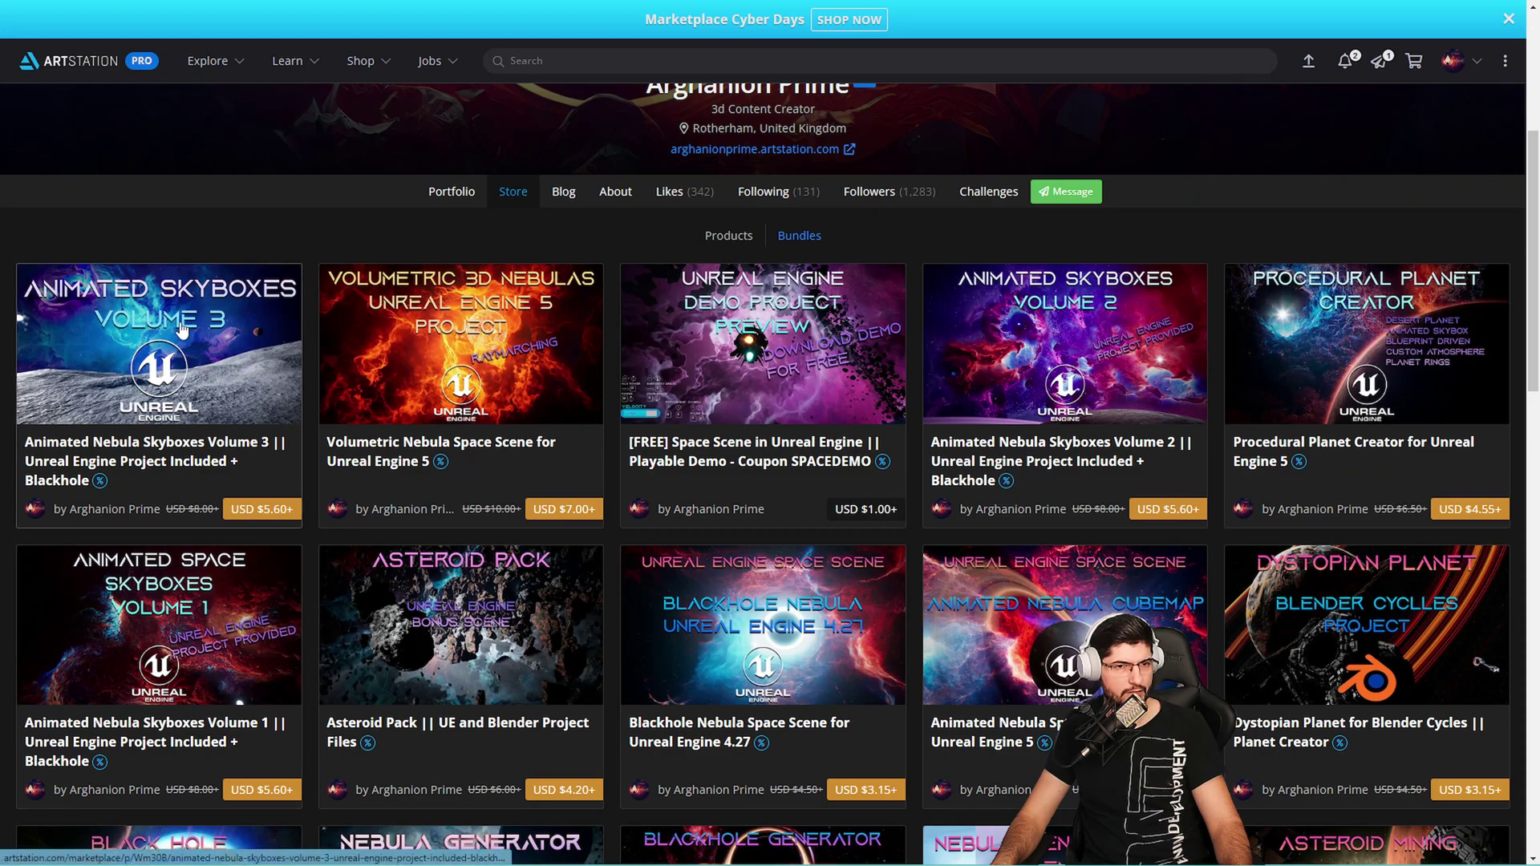
pyautogui.scroll(-2, 208, 482)
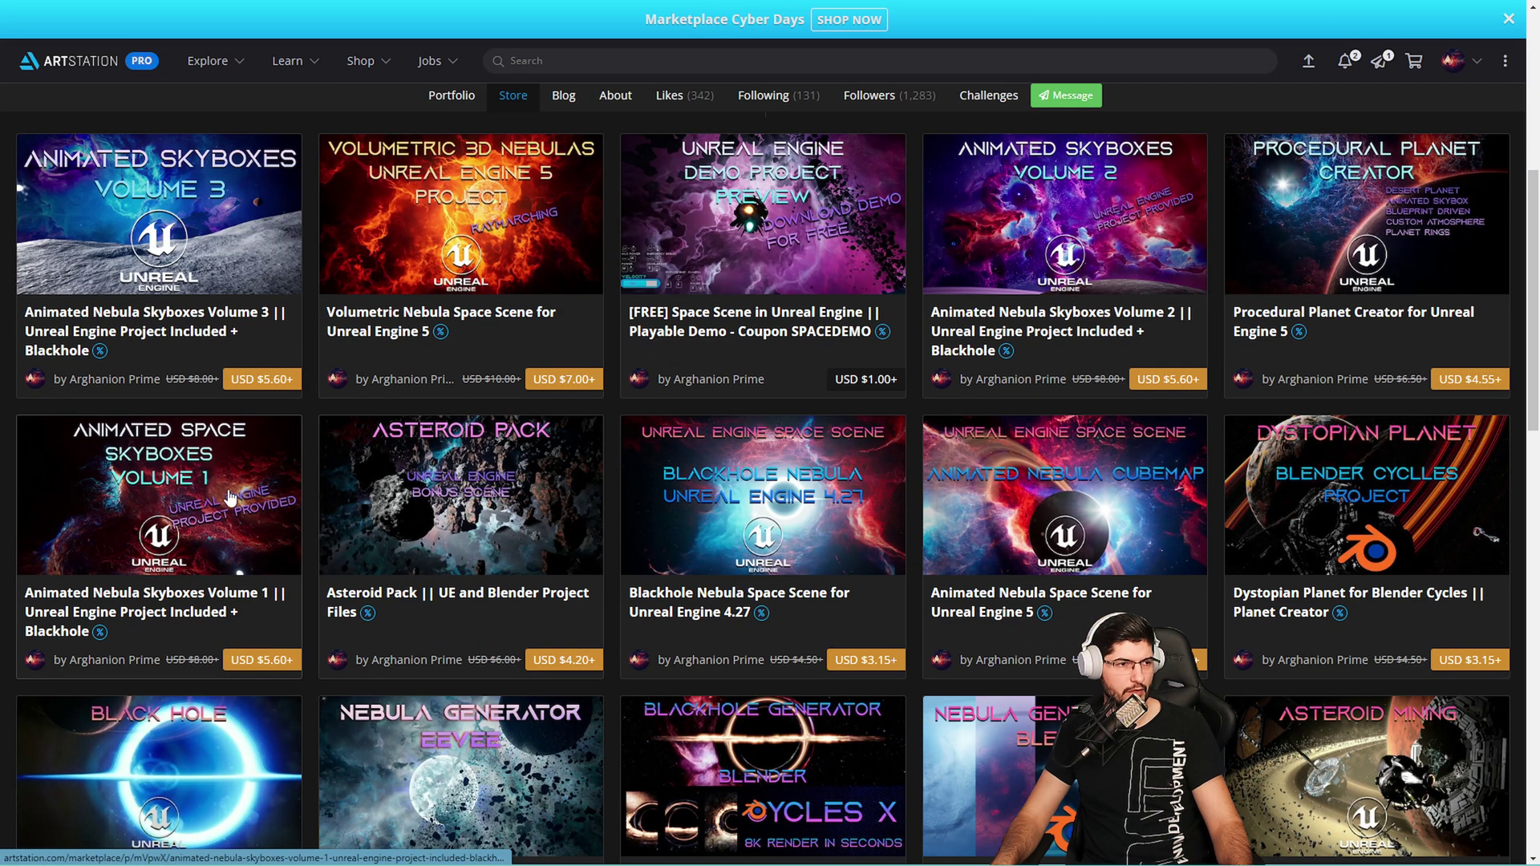
pyautogui.scroll(2, 972, 374)
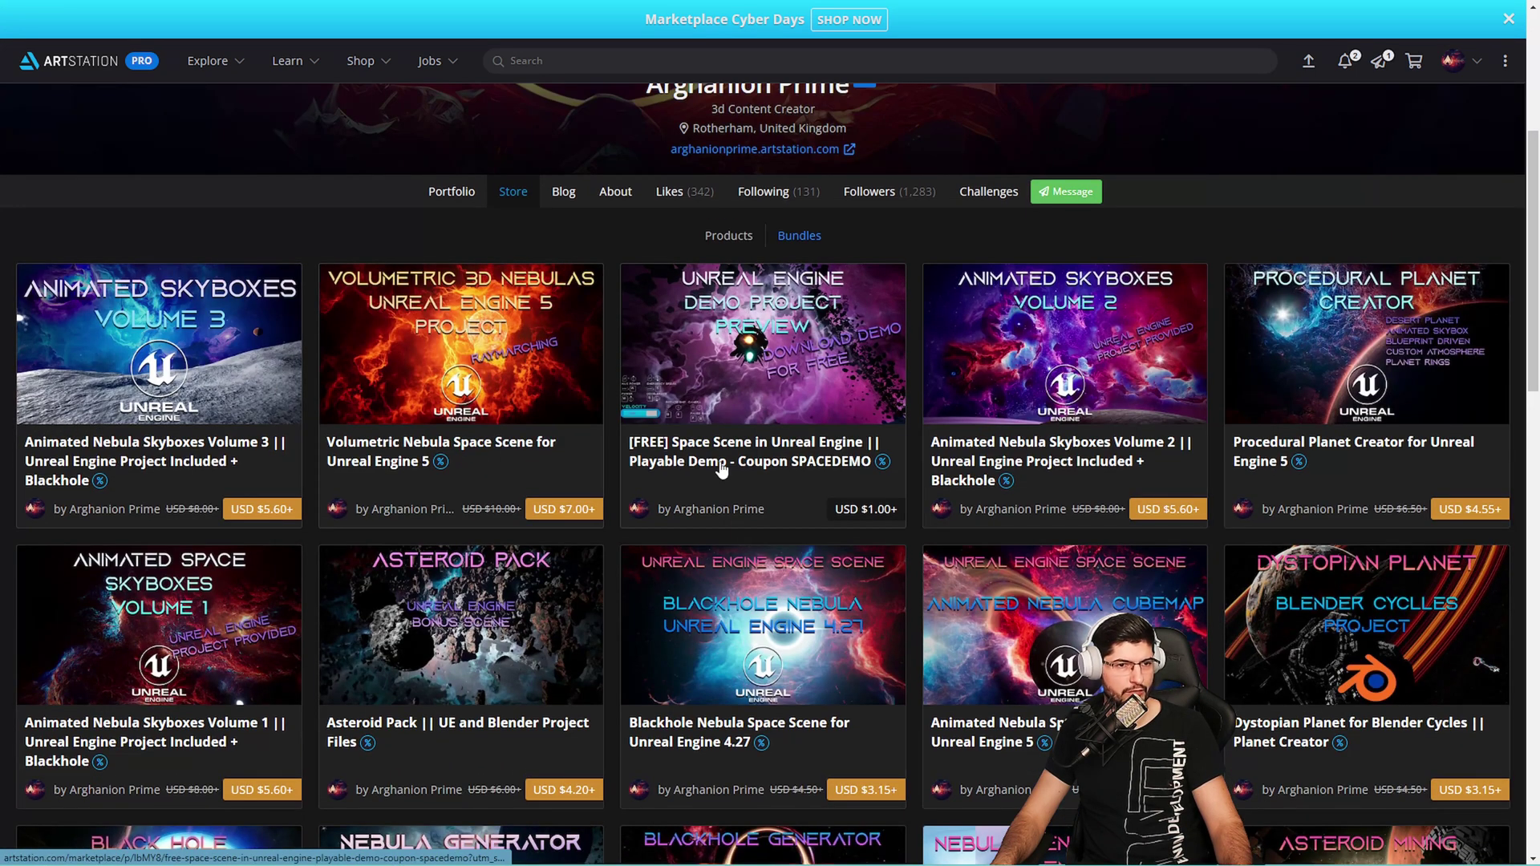
pyautogui.click(197, 459)
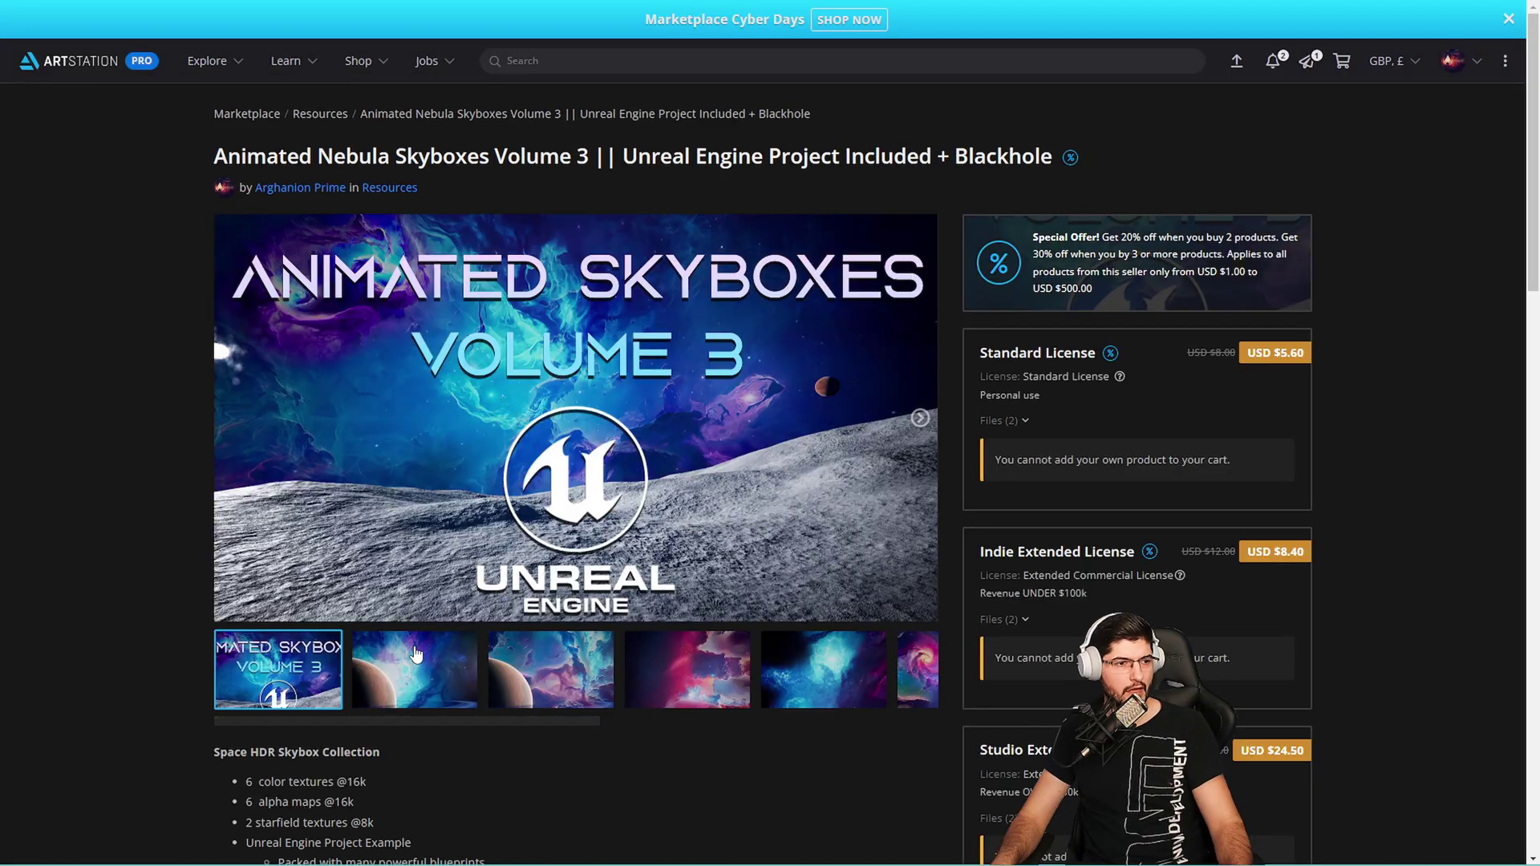
pyautogui.click(414, 655)
pyautogui.click(704, 690)
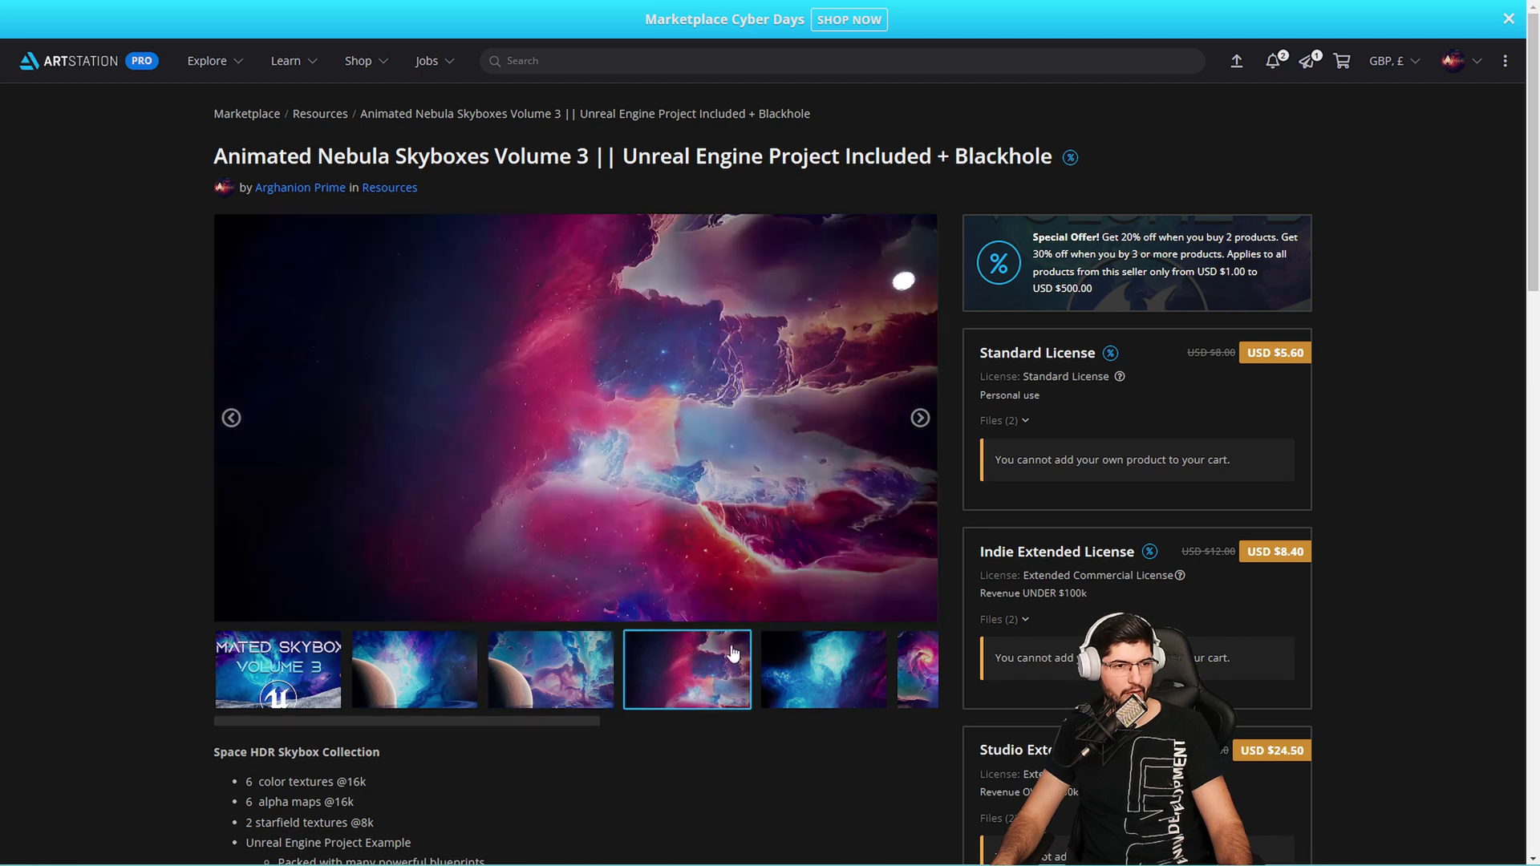
pyautogui.click(815, 691)
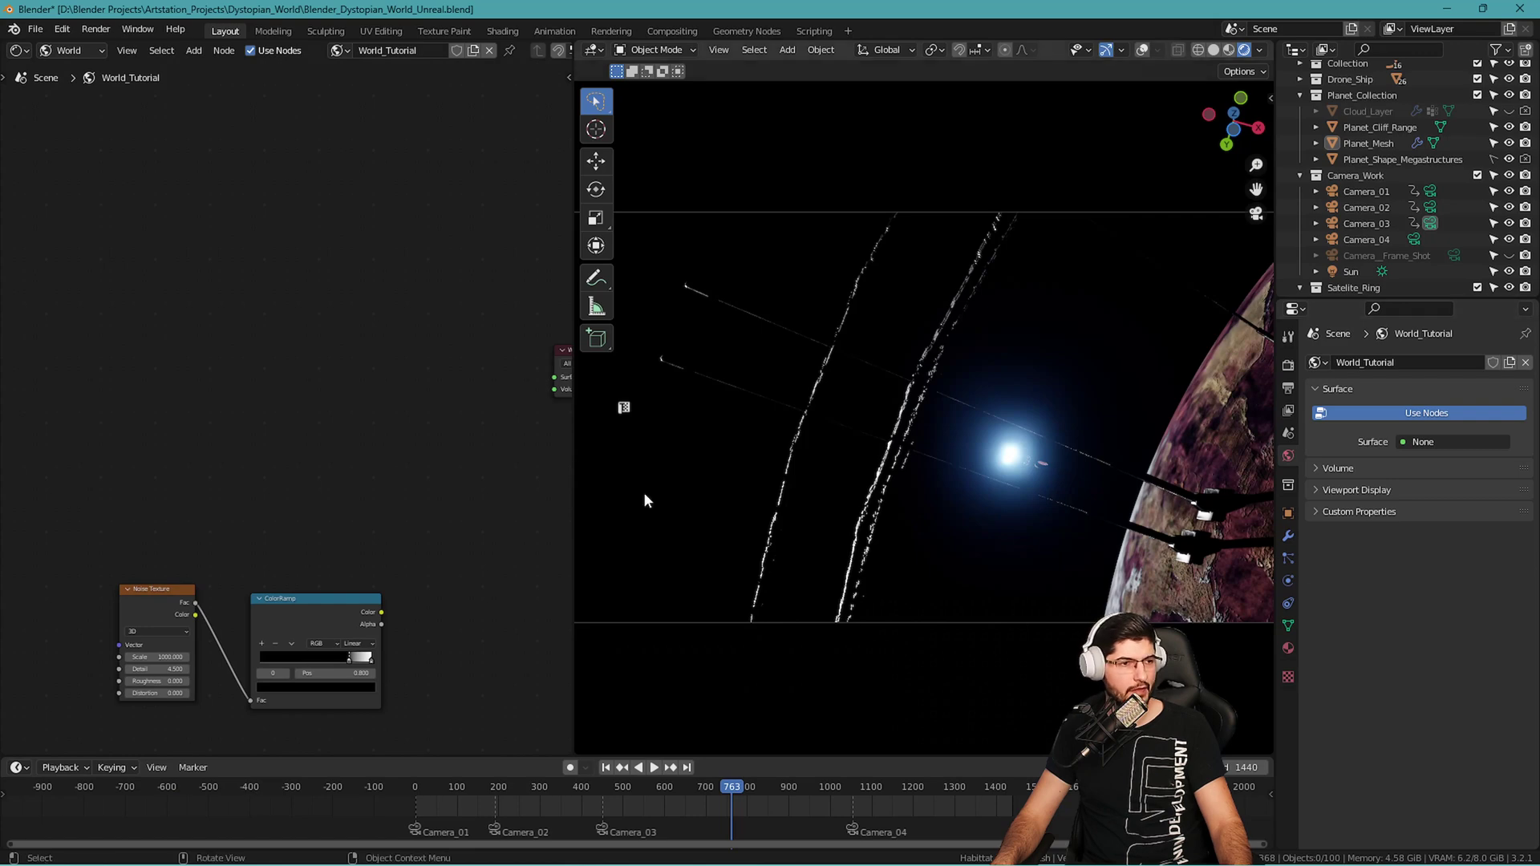
pyautogui.hotkey('shift', 'a')
pyautogui.click(240, 359)
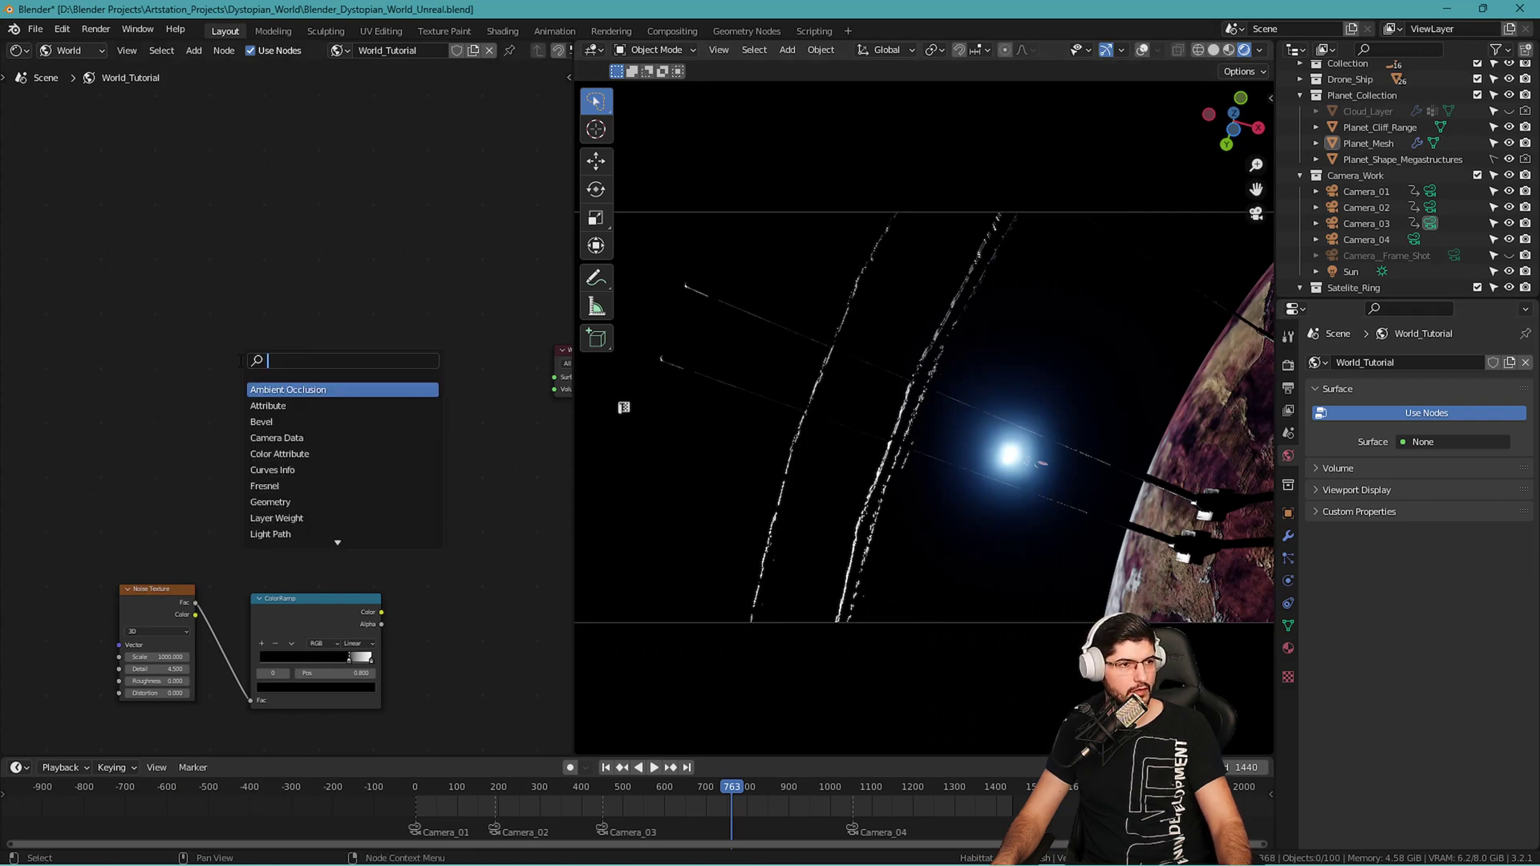
pyautogui.write('e')
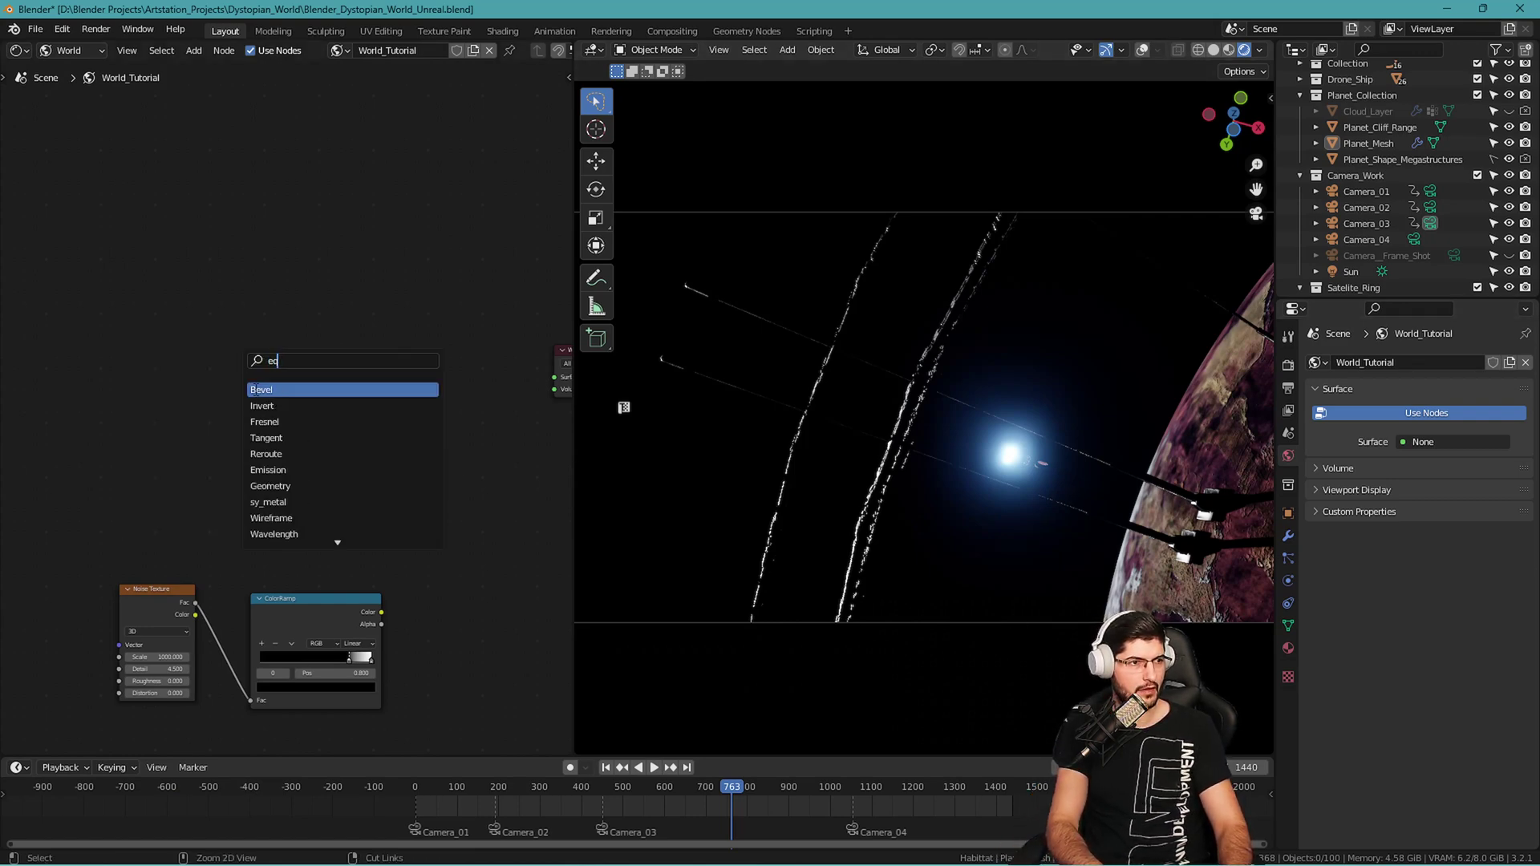
pyautogui.write('imag')
pyautogui.click(255, 390)
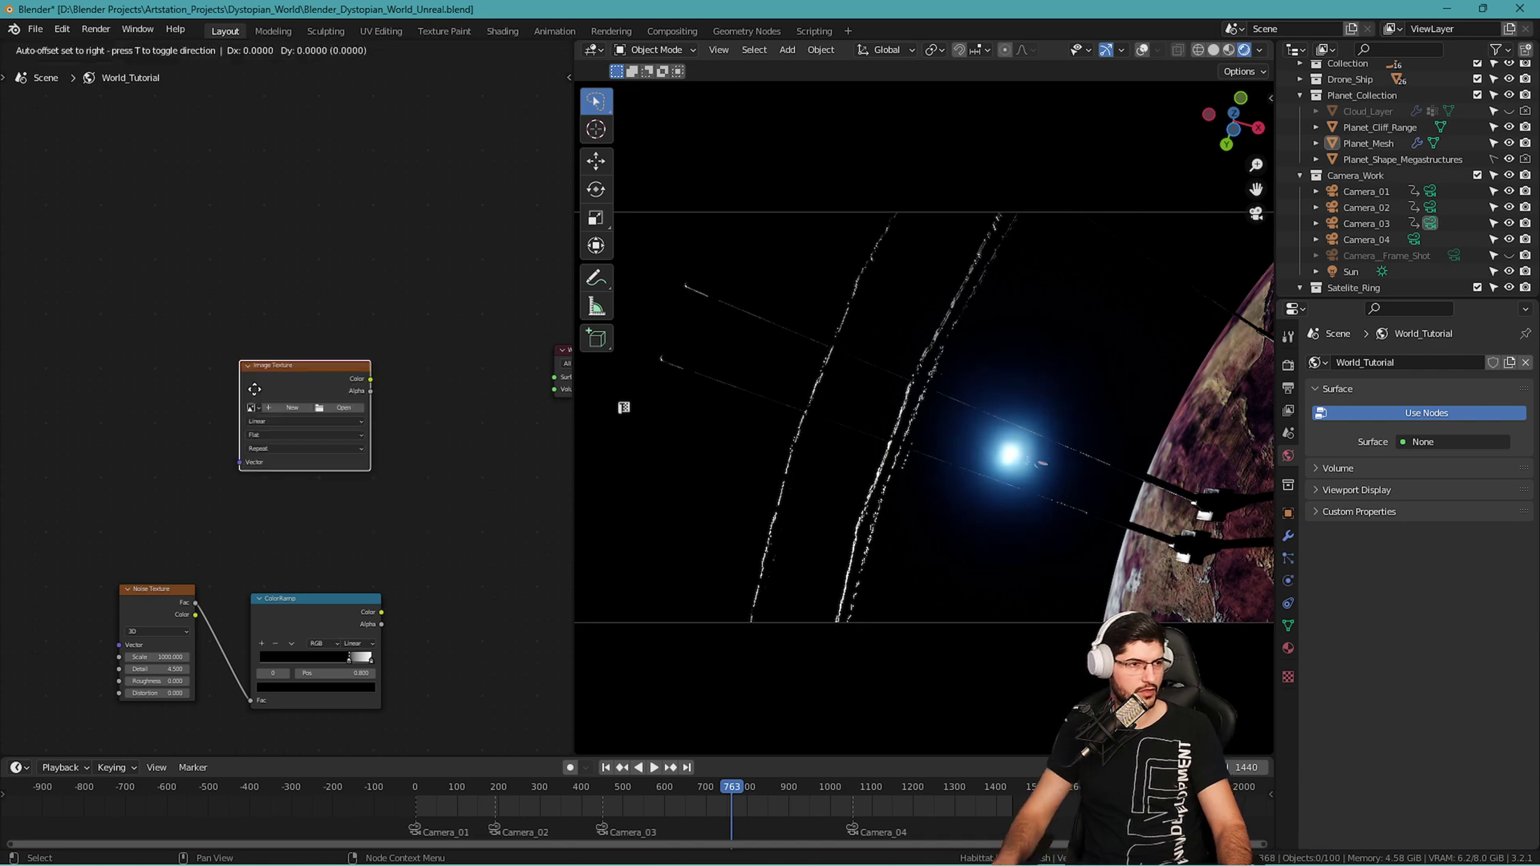
pyautogui.click(298, 352)
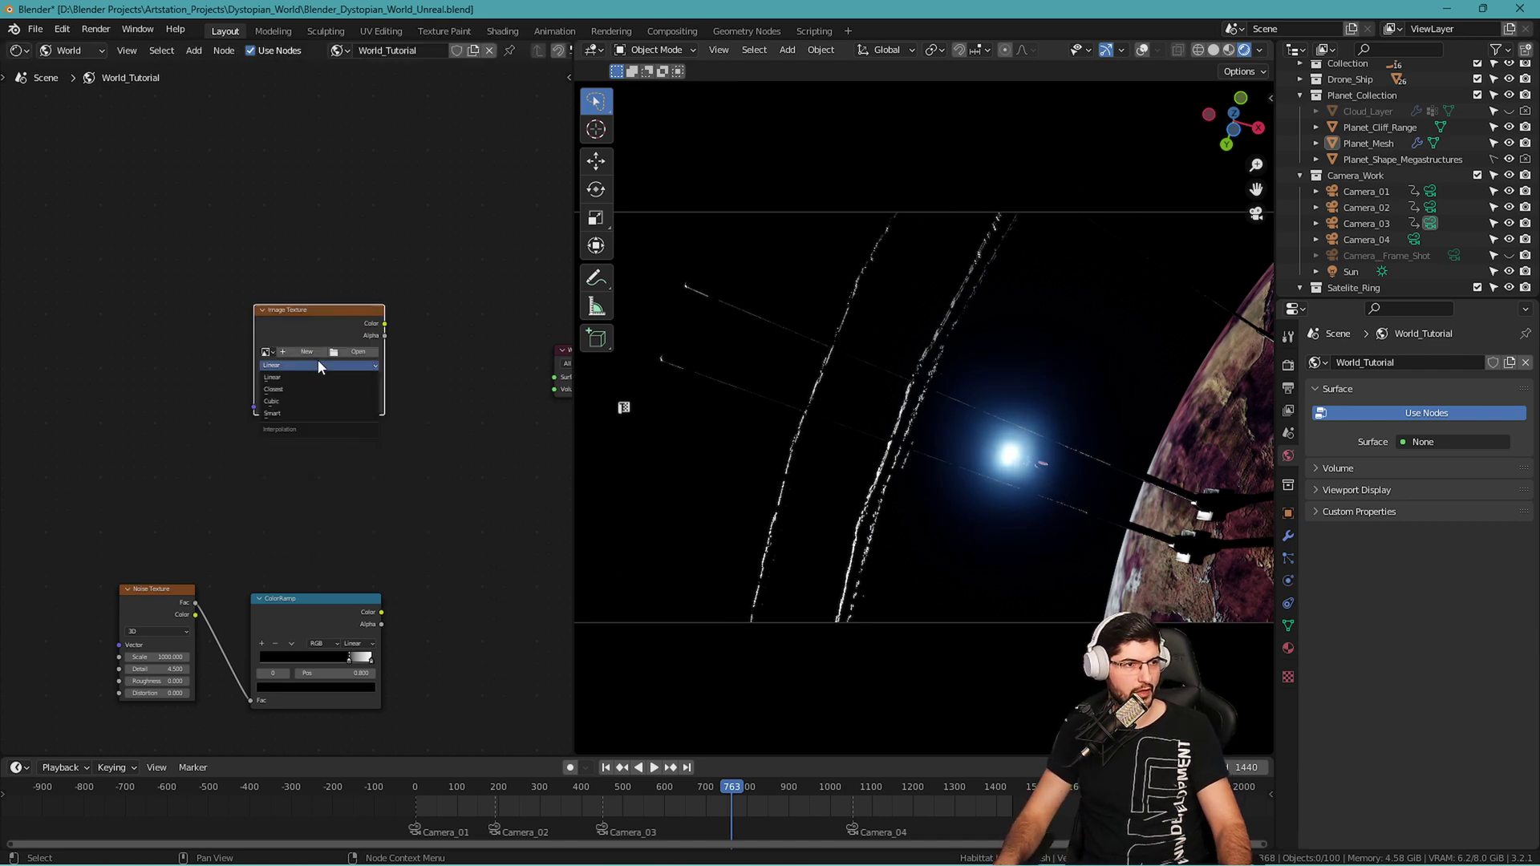
pyautogui.scroll(2, 270, 411)
pyautogui.click(305, 365)
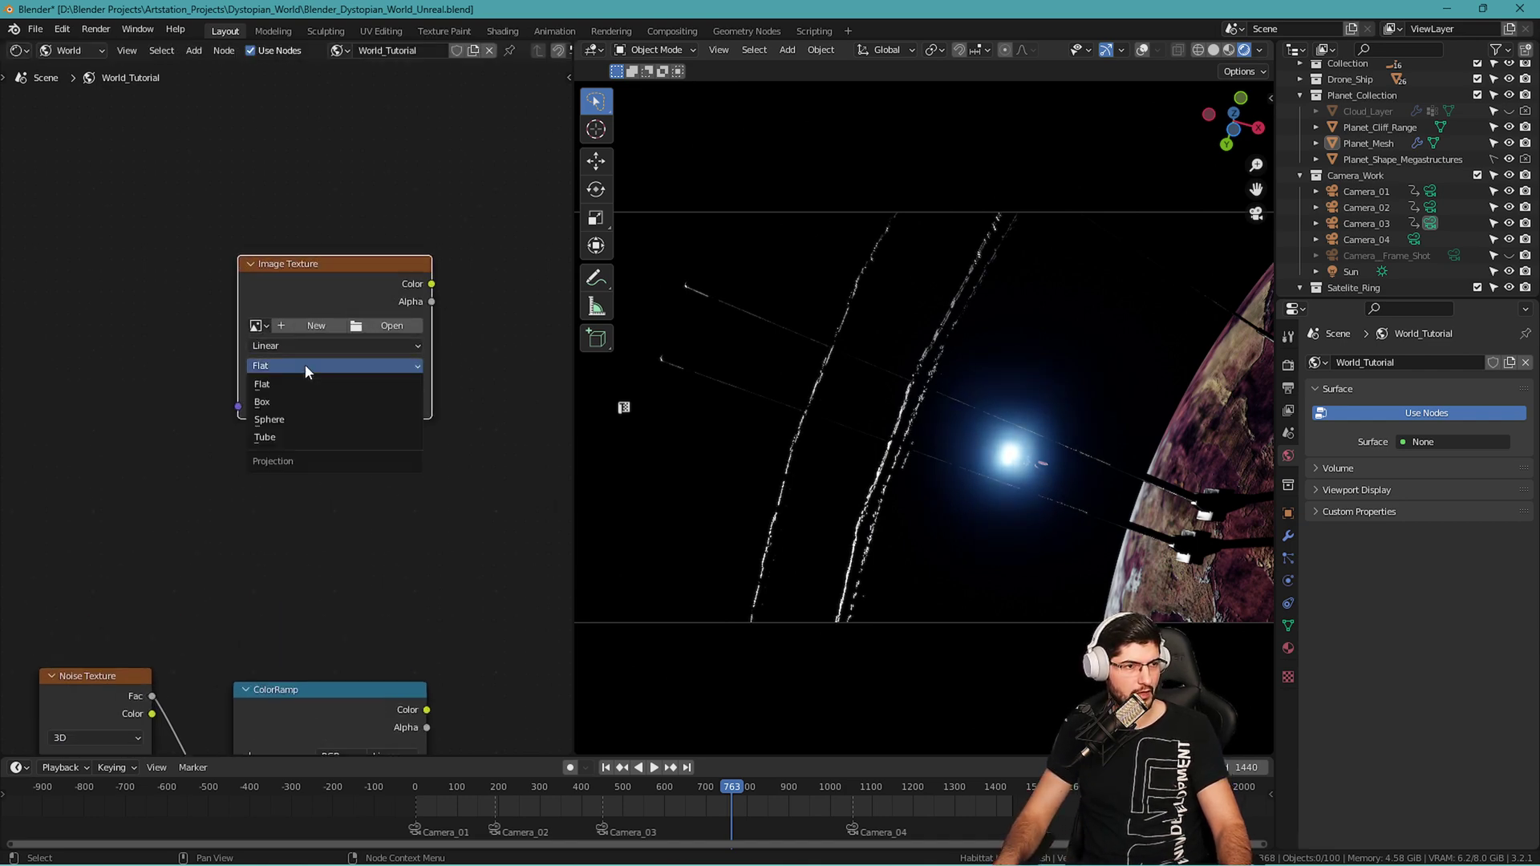
pyautogui.click(300, 385)
pyautogui.press('x')
# Add an Environment Texture node above the Noise Texture and ColorRamp pair.
pyautogui.hotkey('shift', 'a')
pyautogui.write('texture')
pyautogui.press('Down')
pyautogui.press('Down')
pyautogui.press('Down')
pyautogui.press('Down')
pyautogui.press('Down')
pyautogui.press('Down')
pyautogui.press('Down')
pyautogui.press('Down')
pyautogui.press('Down')
pyautogui.press('Down')
pyautogui.press('Down')
pyautogui.press('Down')
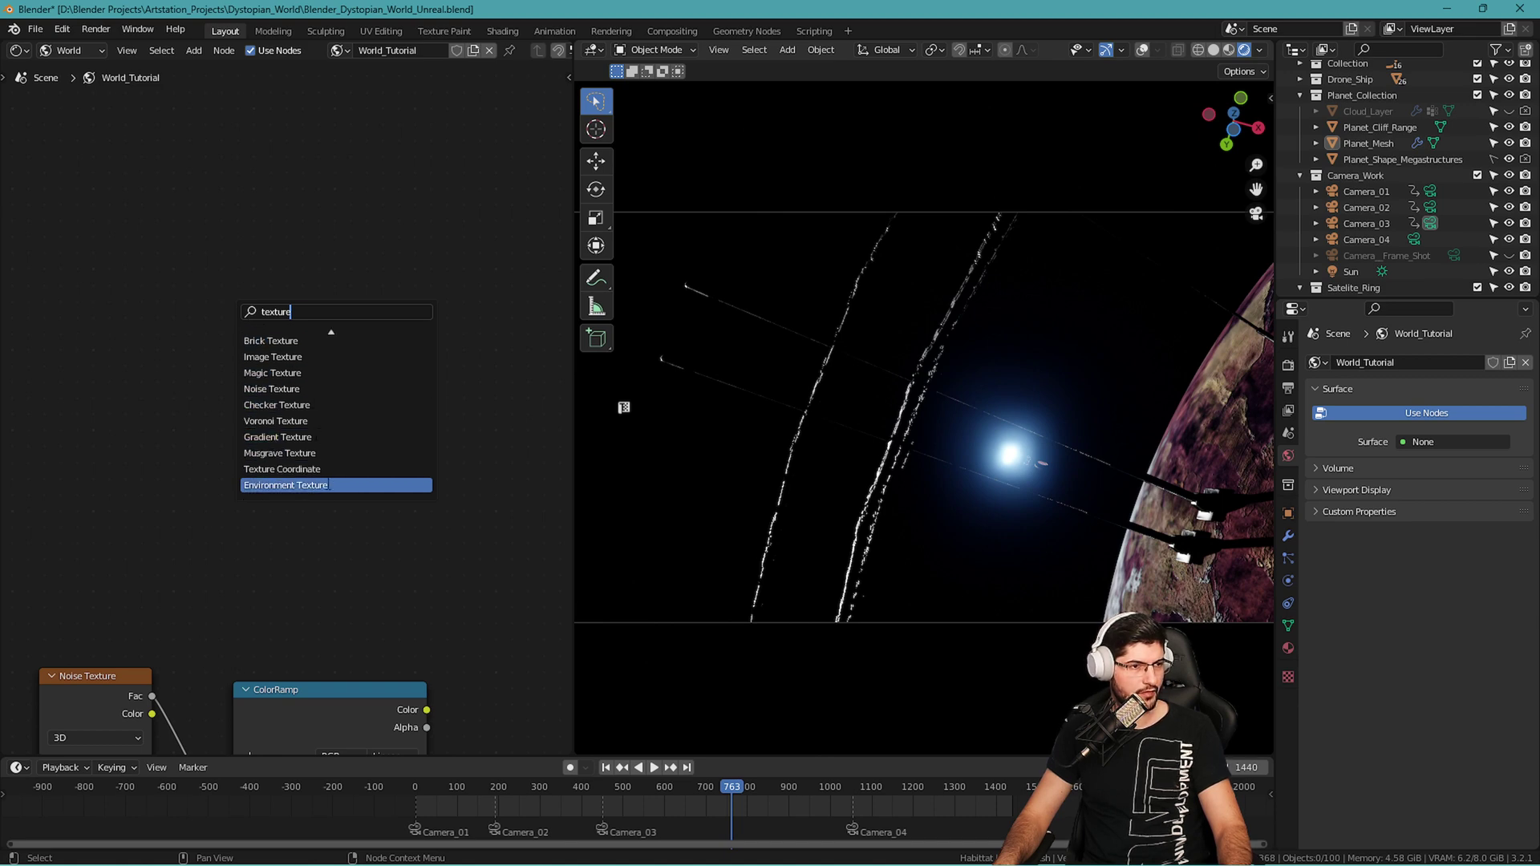
pyautogui.press('Return')
pyautogui.click(264, 463)
# Load Skybox_06.hdr from the Skybox Vol.3 folder into the Environment Texture and move the node farther above the noise nodes.
pyautogui.click(306, 334)
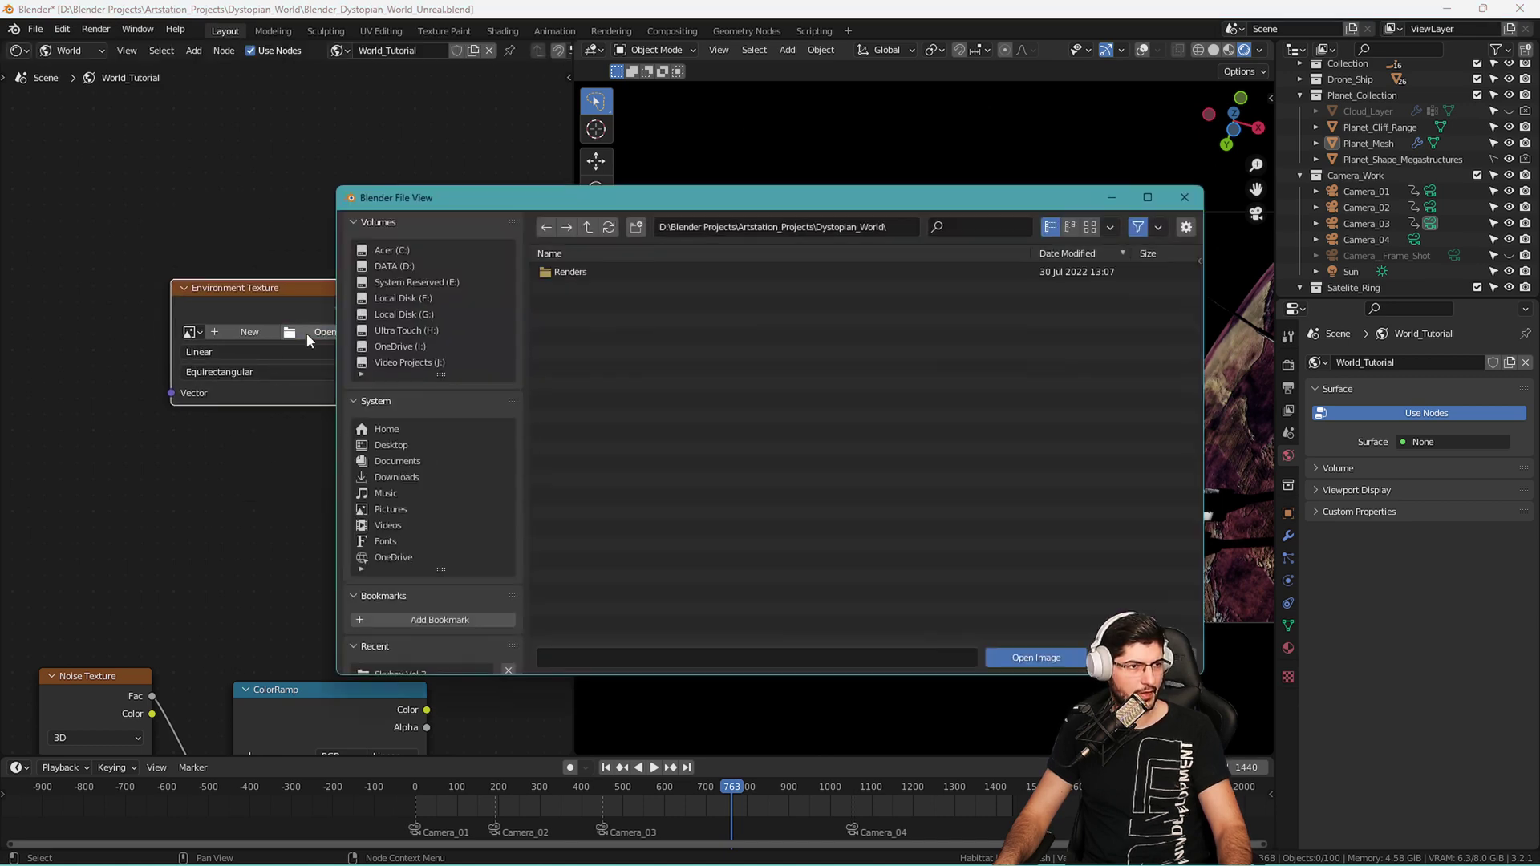
pyautogui.scroll(-5, 439, 529)
pyautogui.click(430, 504)
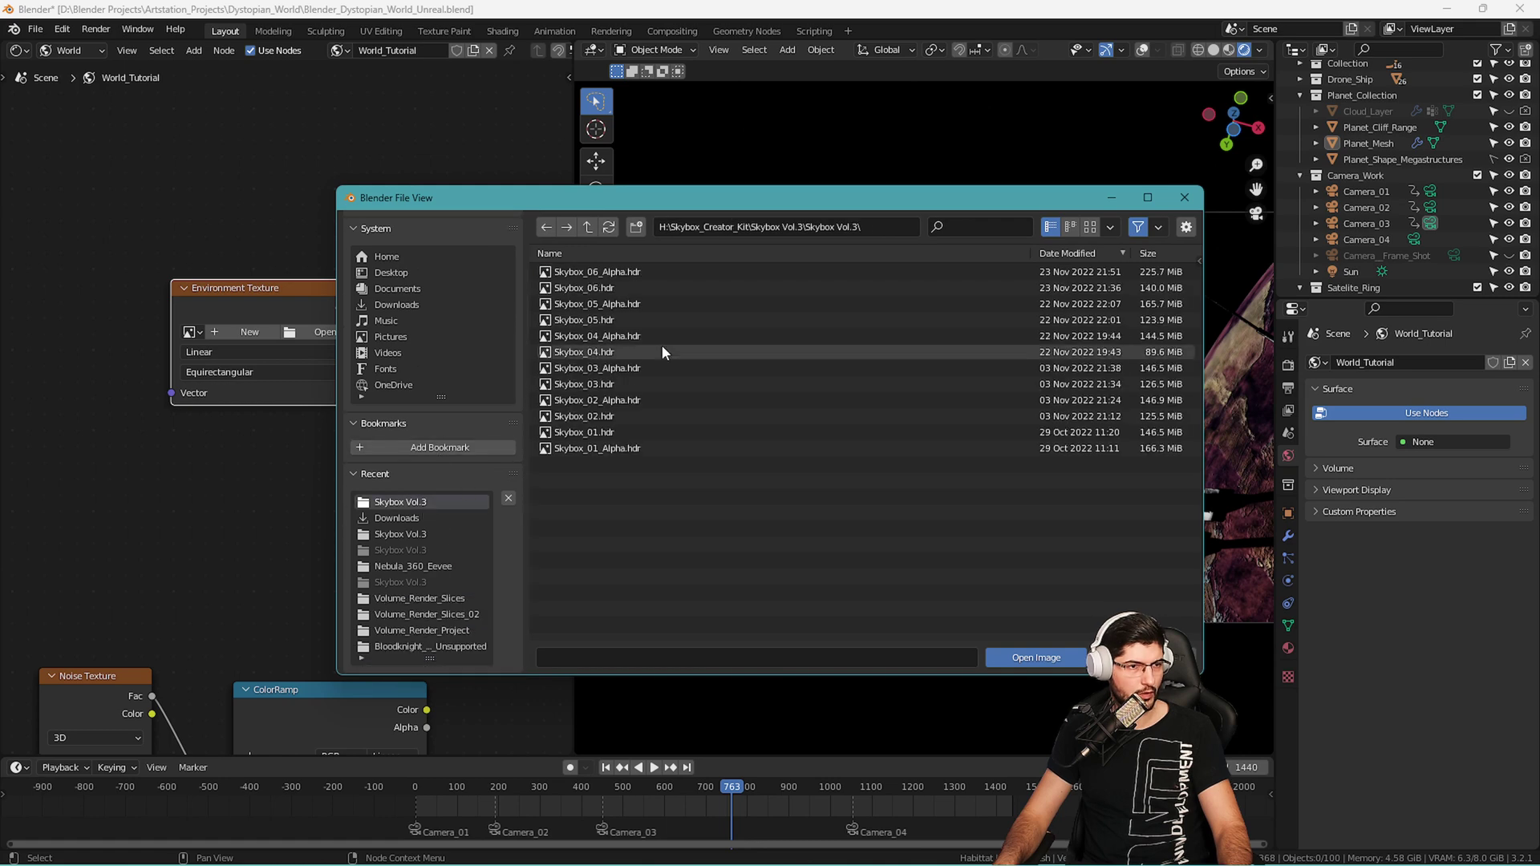
pyautogui.doubleClick(595, 289)
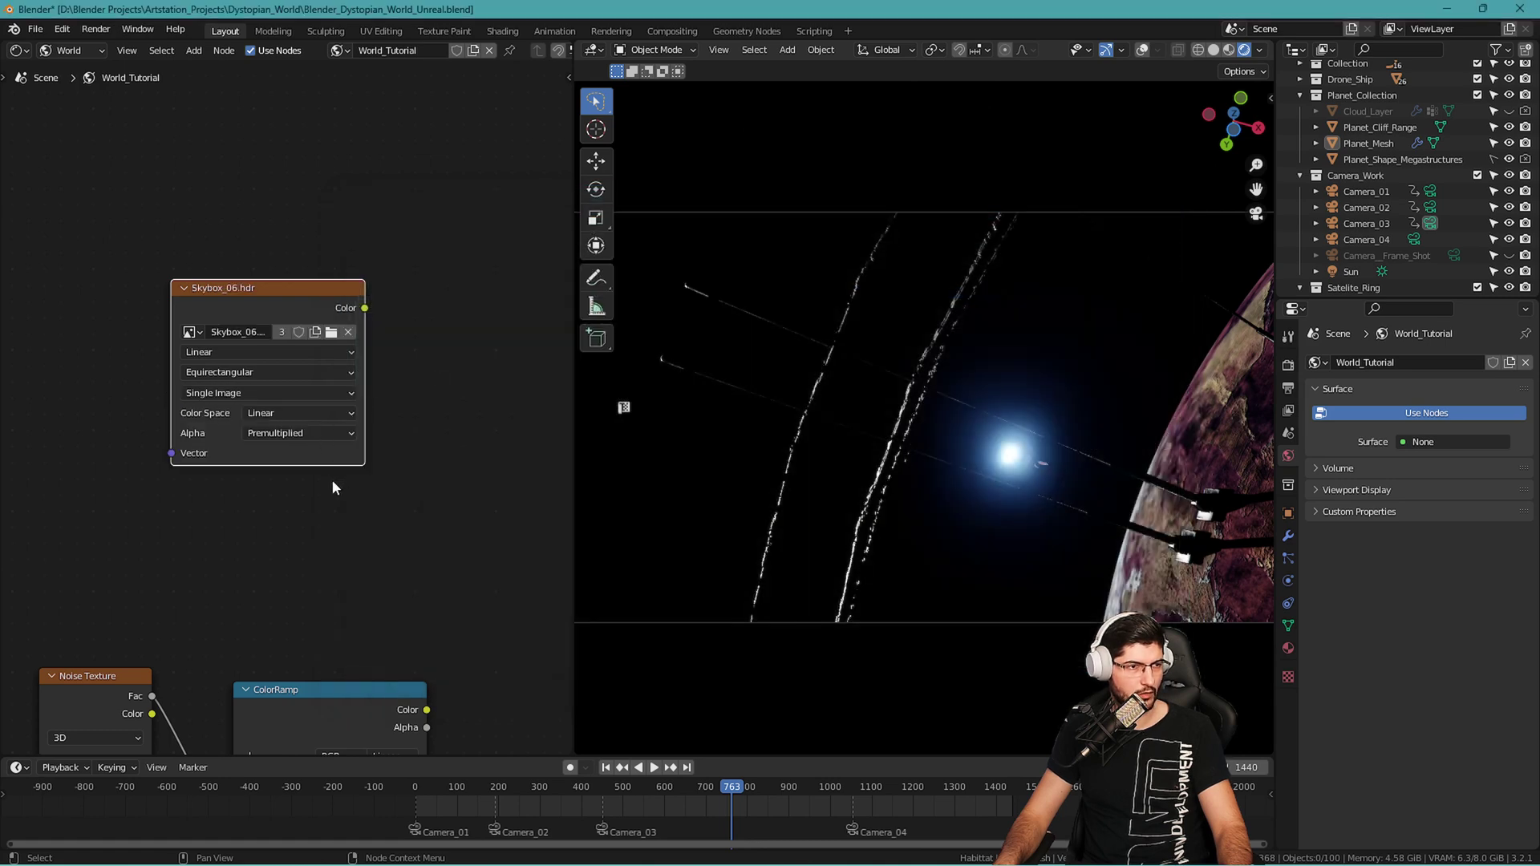
pyautogui.press('Home')
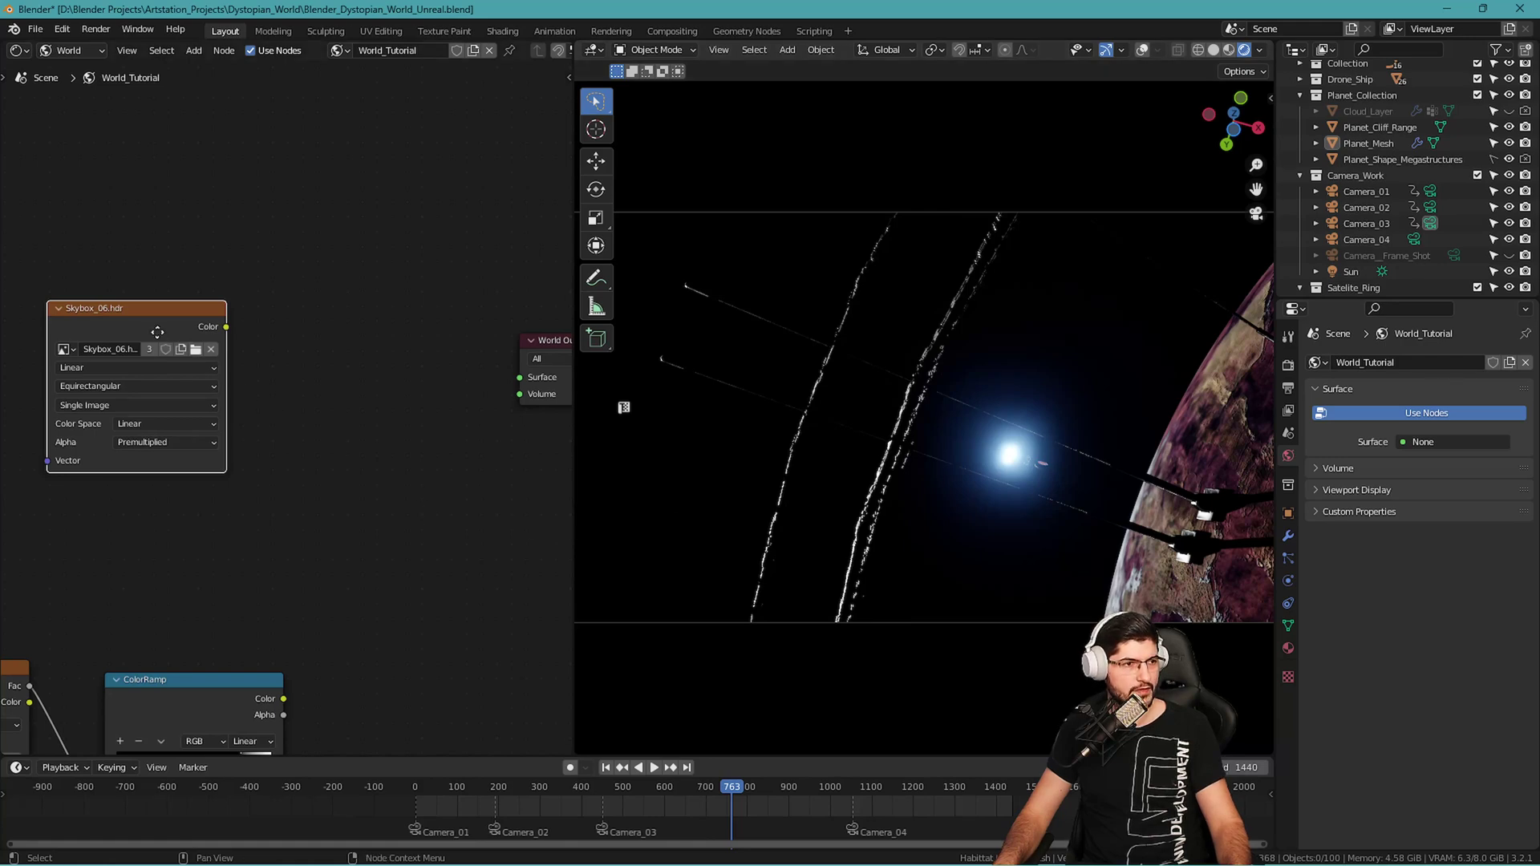
pyautogui.moveTo(157, 332); pyautogui.dragTo(121, 292)
pyautogui.moveTo(156, 353); pyautogui.dragTo(291, 366, button='middle')
pyautogui.moveTo(287, 279); pyautogui.dragTo(415, 297, button='middle')
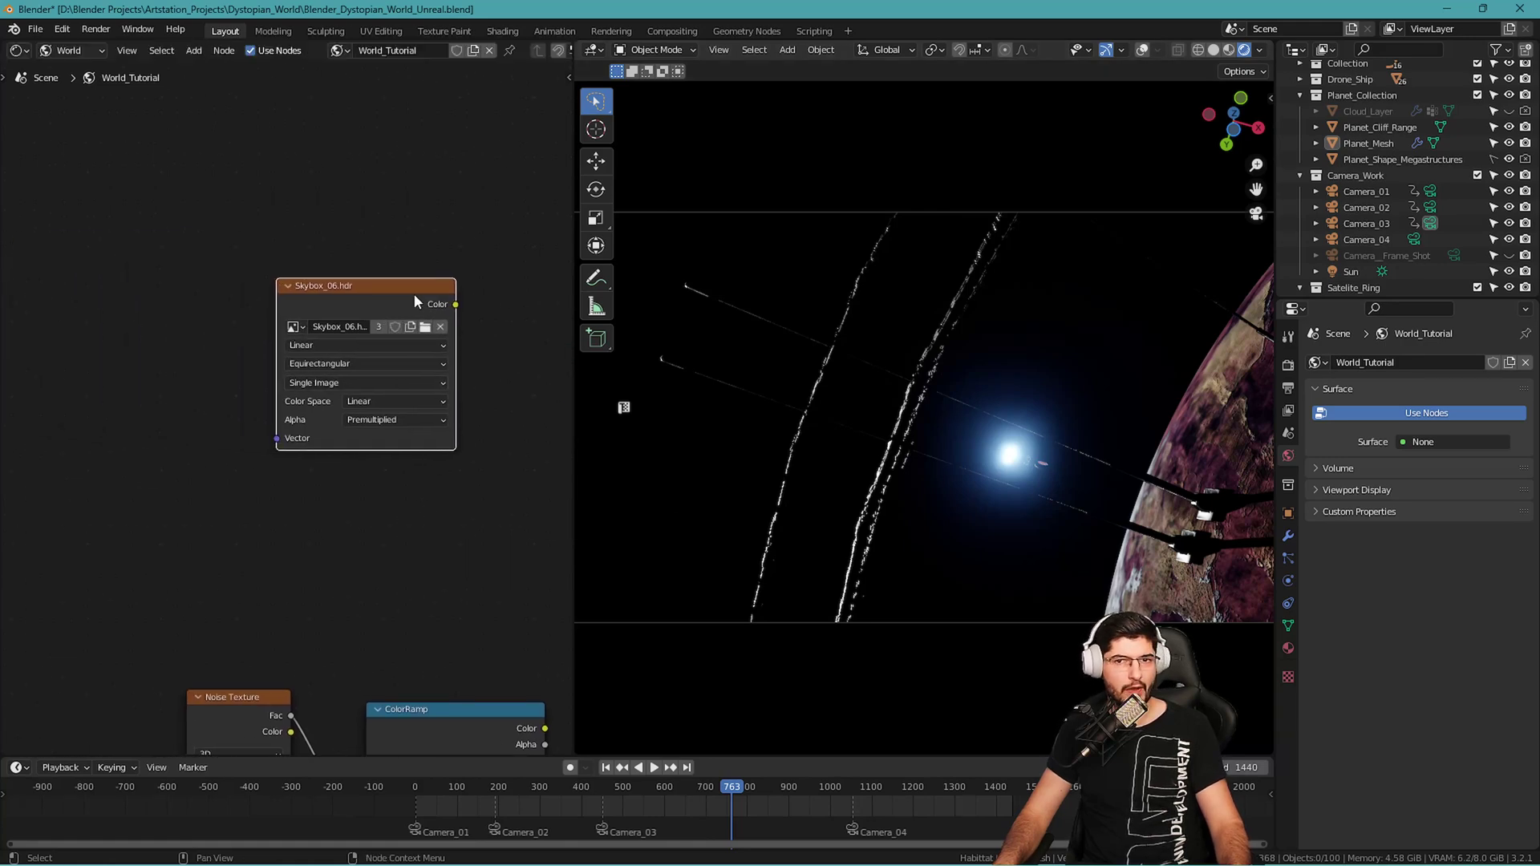
# Add Texture Coordinate and Mapping nodes feeding the Vector input of the Skybox_06.hdr Environment Texture.
pyautogui.moveTo(302, 258); pyautogui.dragTo(370, 287, button='middle')
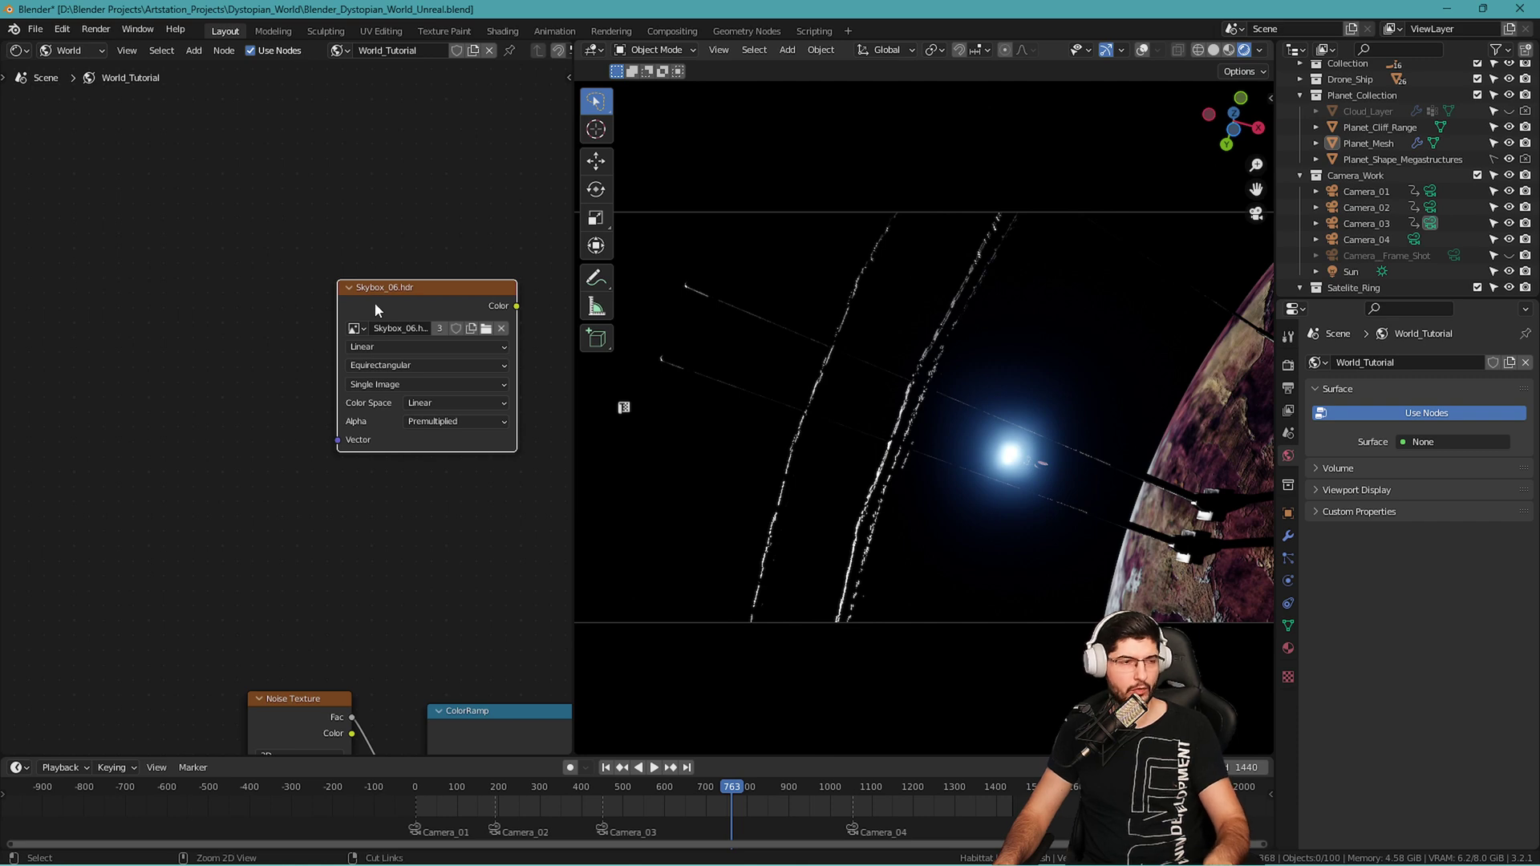
pyautogui.hotkey('ctrl', 't')
pyautogui.moveTo(394, 241); pyautogui.dragTo(416, 218, button='middle')
pyautogui.moveTo(332, 176); pyautogui.dragTo(29, 403)
pyautogui.click(252, 178)
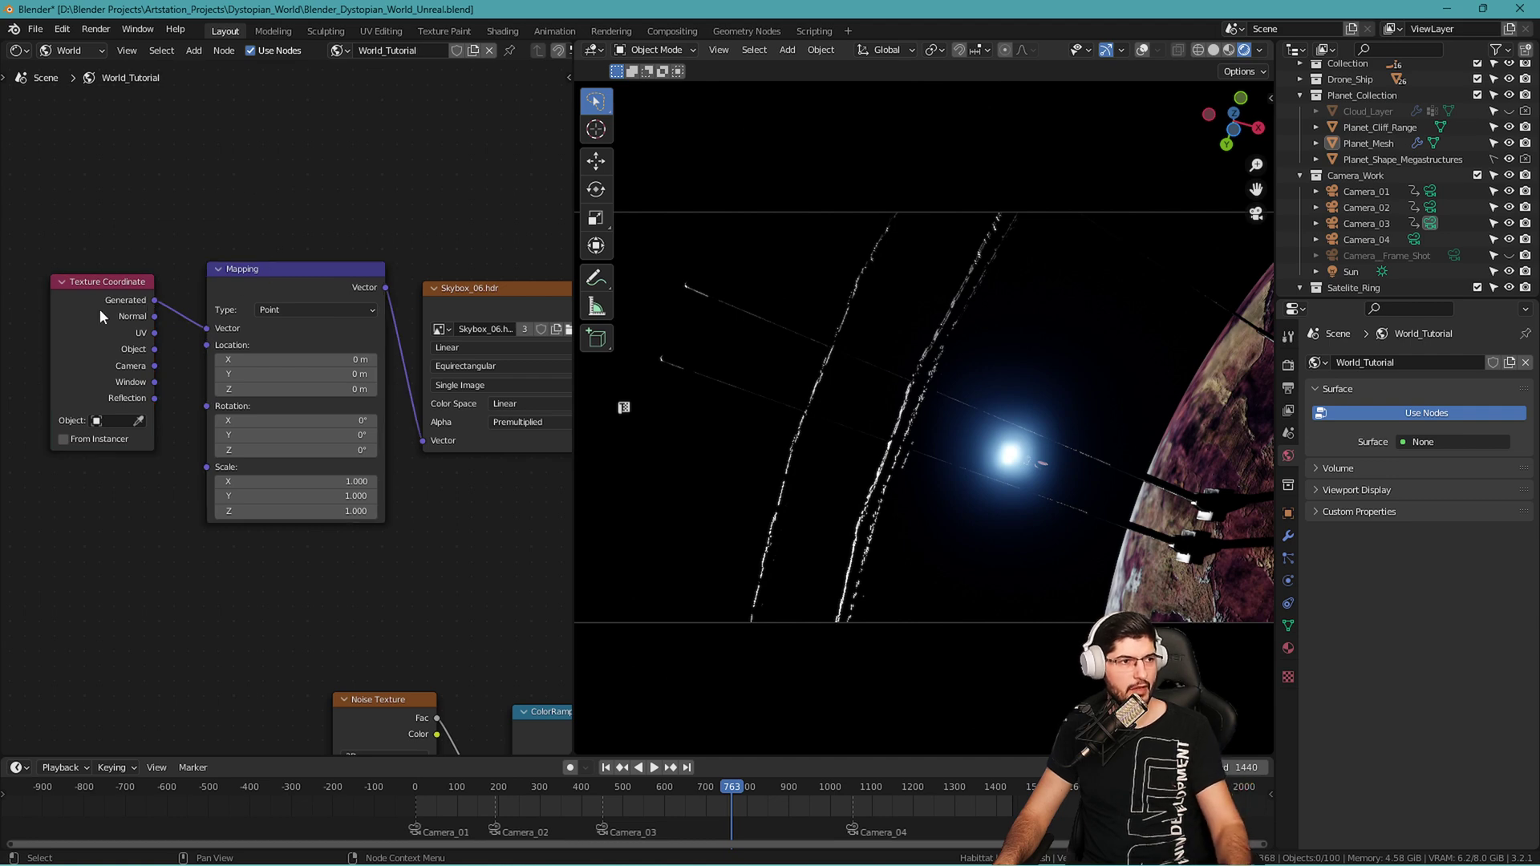
pyautogui.click(287, 282)
# Connect the Skybox_06.hdr node's Color output directly to the World Output's Surface input.
pyautogui.moveTo(406, 257); pyautogui.dragTo(273, 259, button='middle')
pyautogui.moveTo(218, 262); pyautogui.dragTo(416, 365)
pyautogui.moveTo(539, 391); pyautogui.dragTo(540, 368)
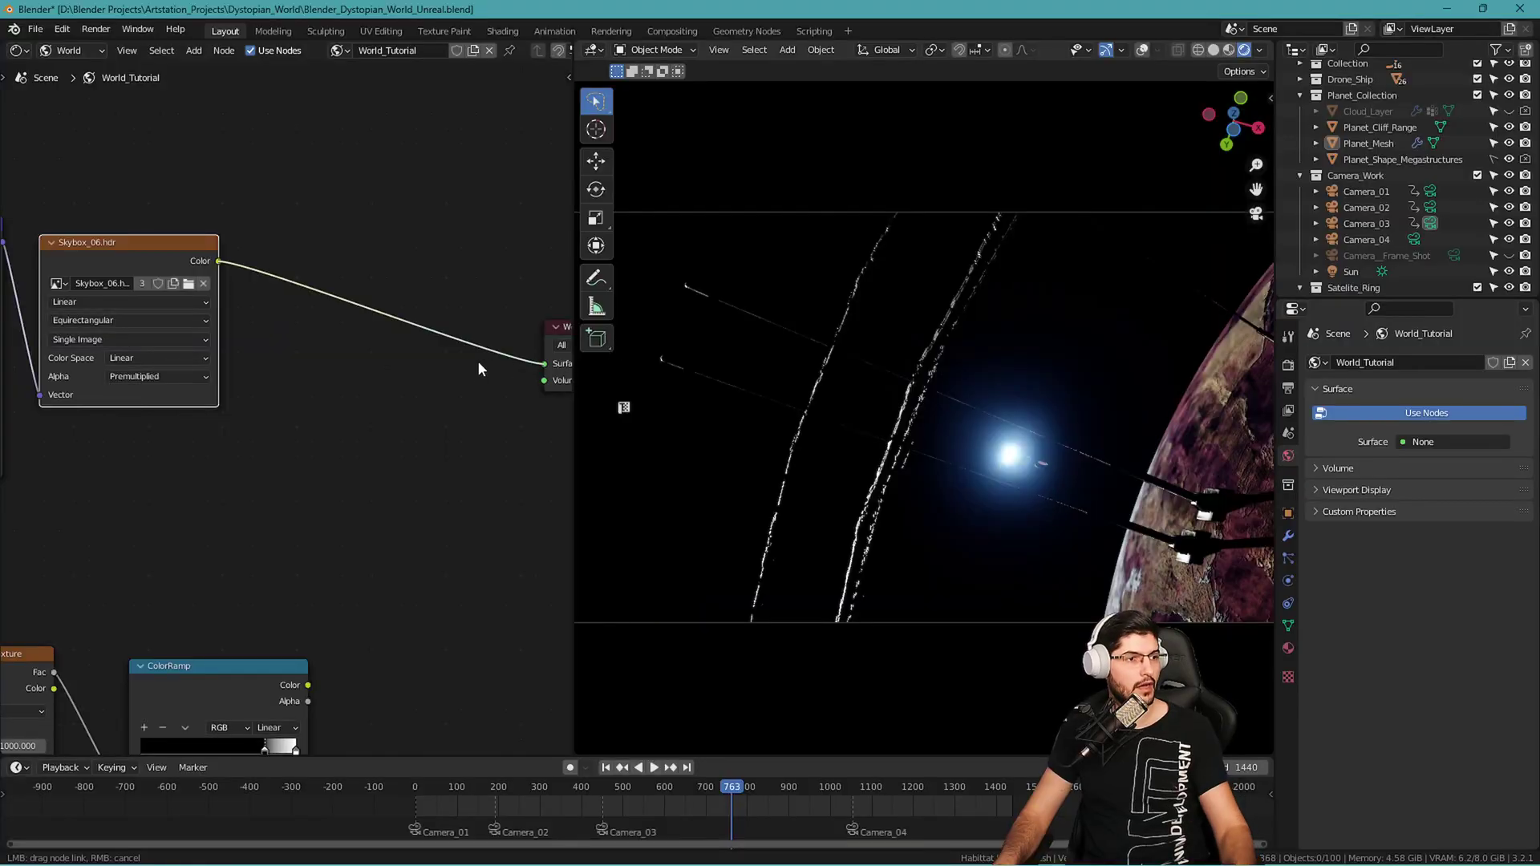
pyautogui.moveTo(478, 370); pyautogui.dragTo(477, 366)
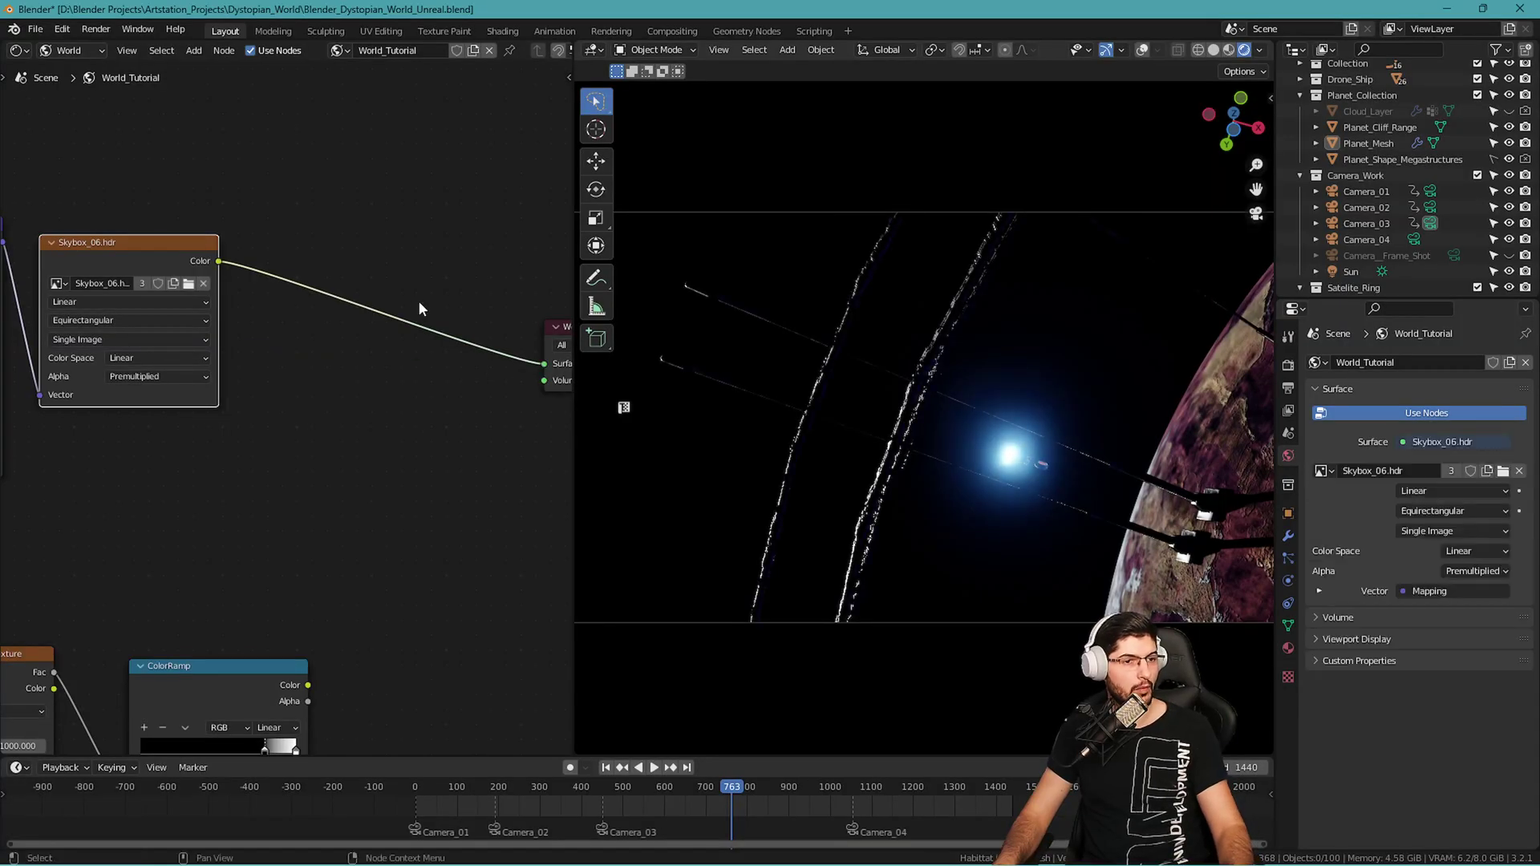
# Examine the nebula skybox through several camera shots along the timeline, ending at frame 1157 with a free view around the planet.
pyautogui.moveTo(942, 390); pyautogui.dragTo(1193, 392, button='middle')
pyautogui.moveTo(990, 353); pyautogui.dragTo(1120, 373, button='middle')
pyautogui.press('KP_0')
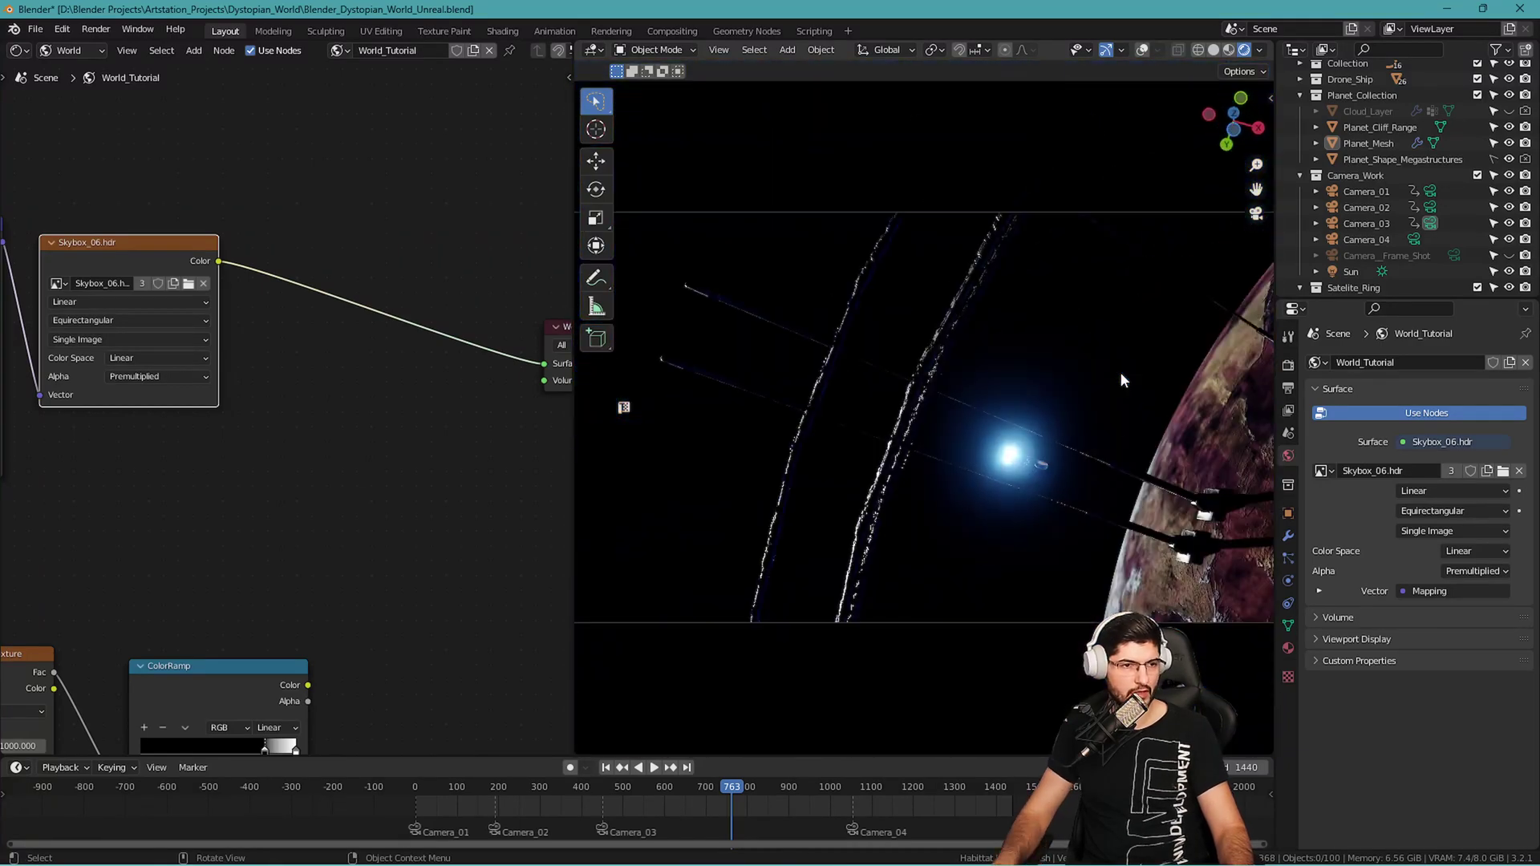
pyautogui.click(570, 787)
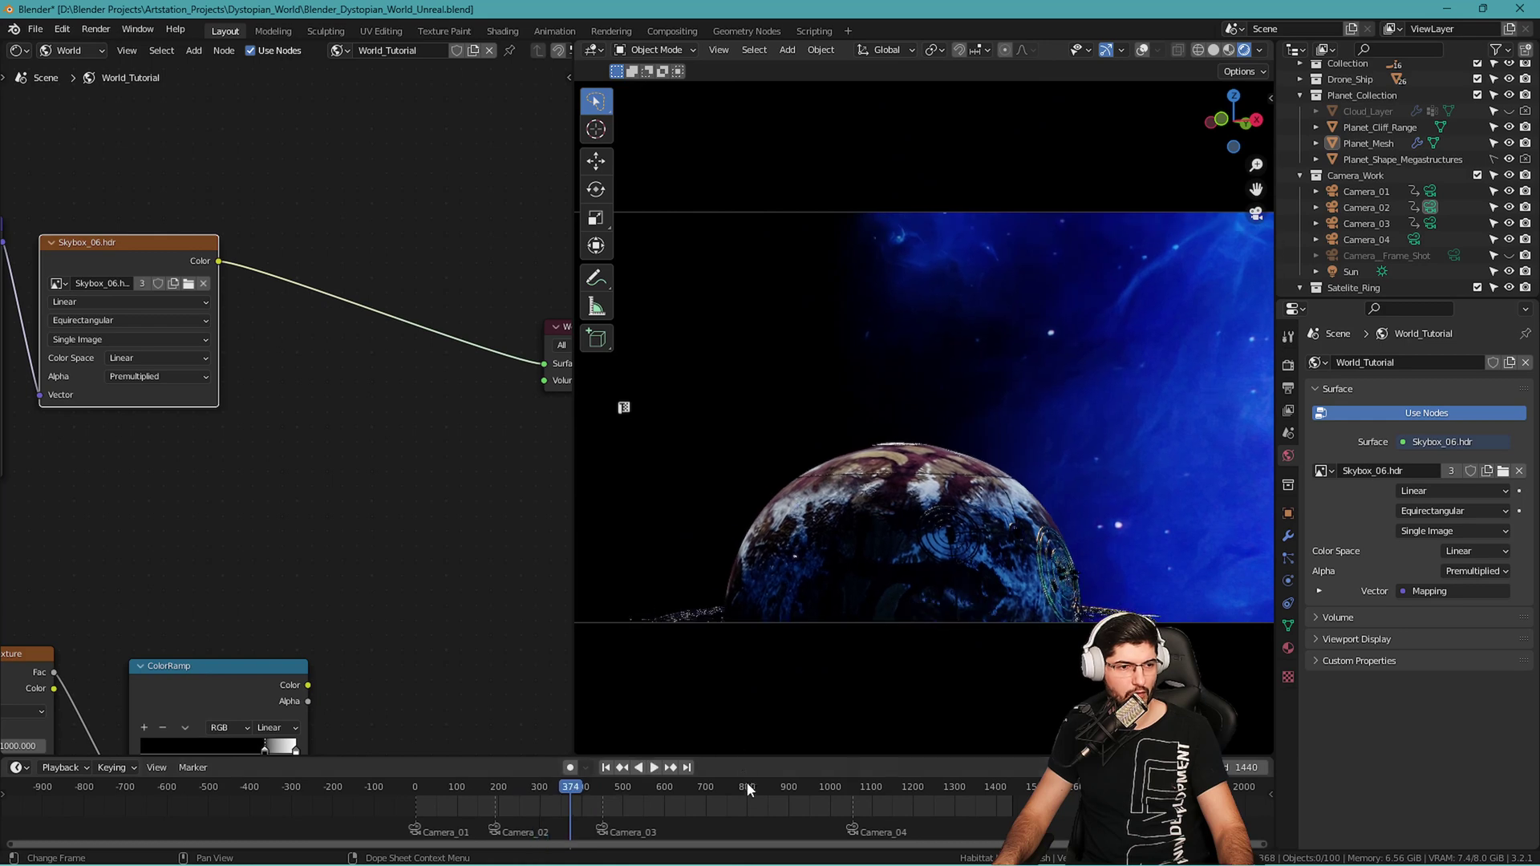
pyautogui.click(690, 786)
pyautogui.click(452, 783)
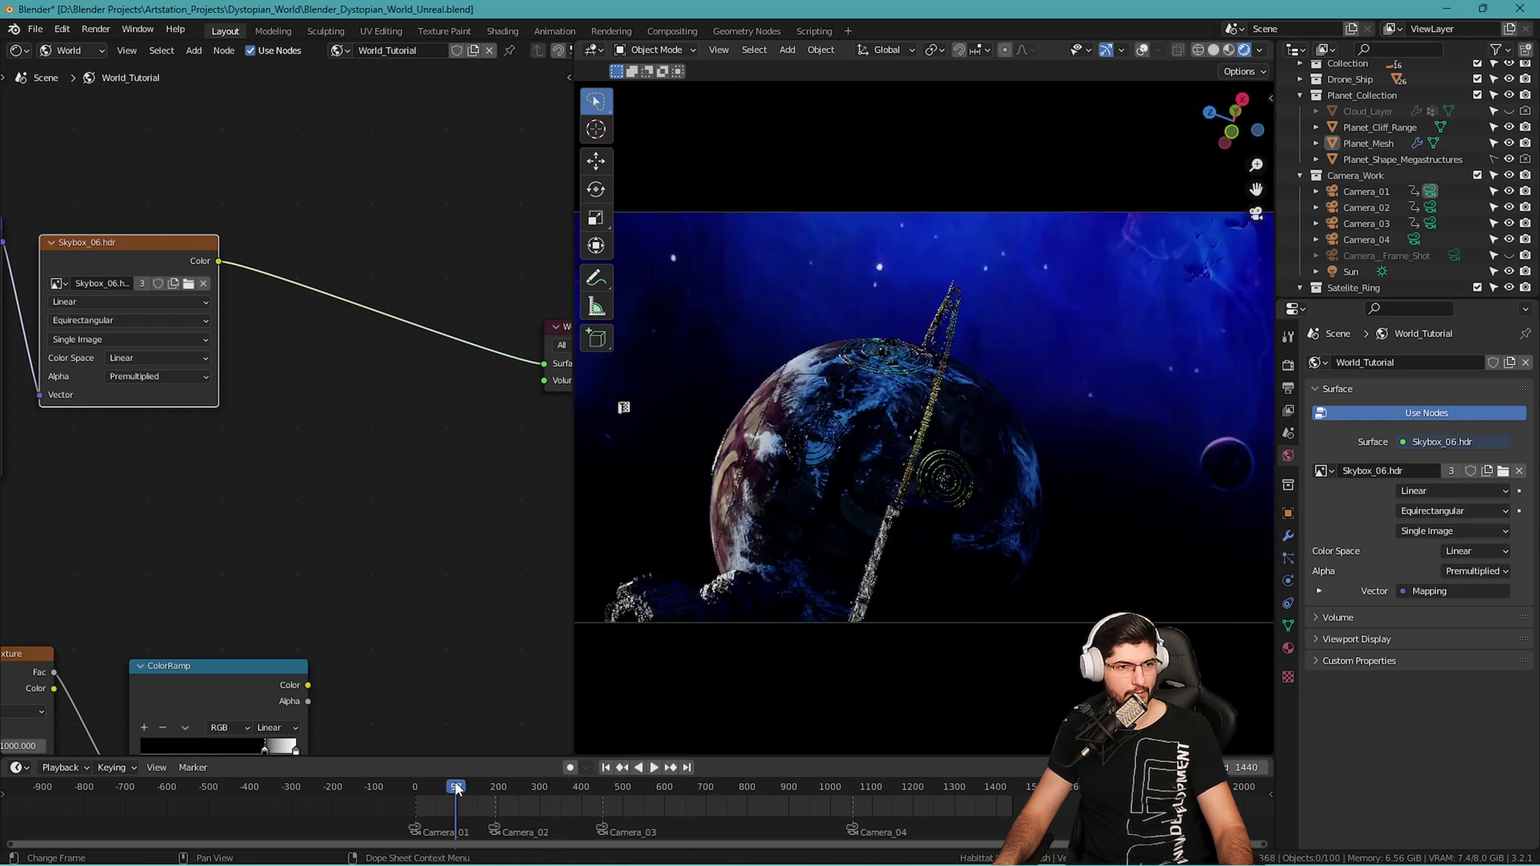
pyautogui.click(895, 780)
pyautogui.moveTo(893, 752); pyautogui.dragTo(1058, 354, button='middle')
# Reposition the ColorRamp node closer beside the Noise Texture, below the skybox node.
pyautogui.moveTo(418, 483); pyautogui.dragTo(284, 419, button='middle')
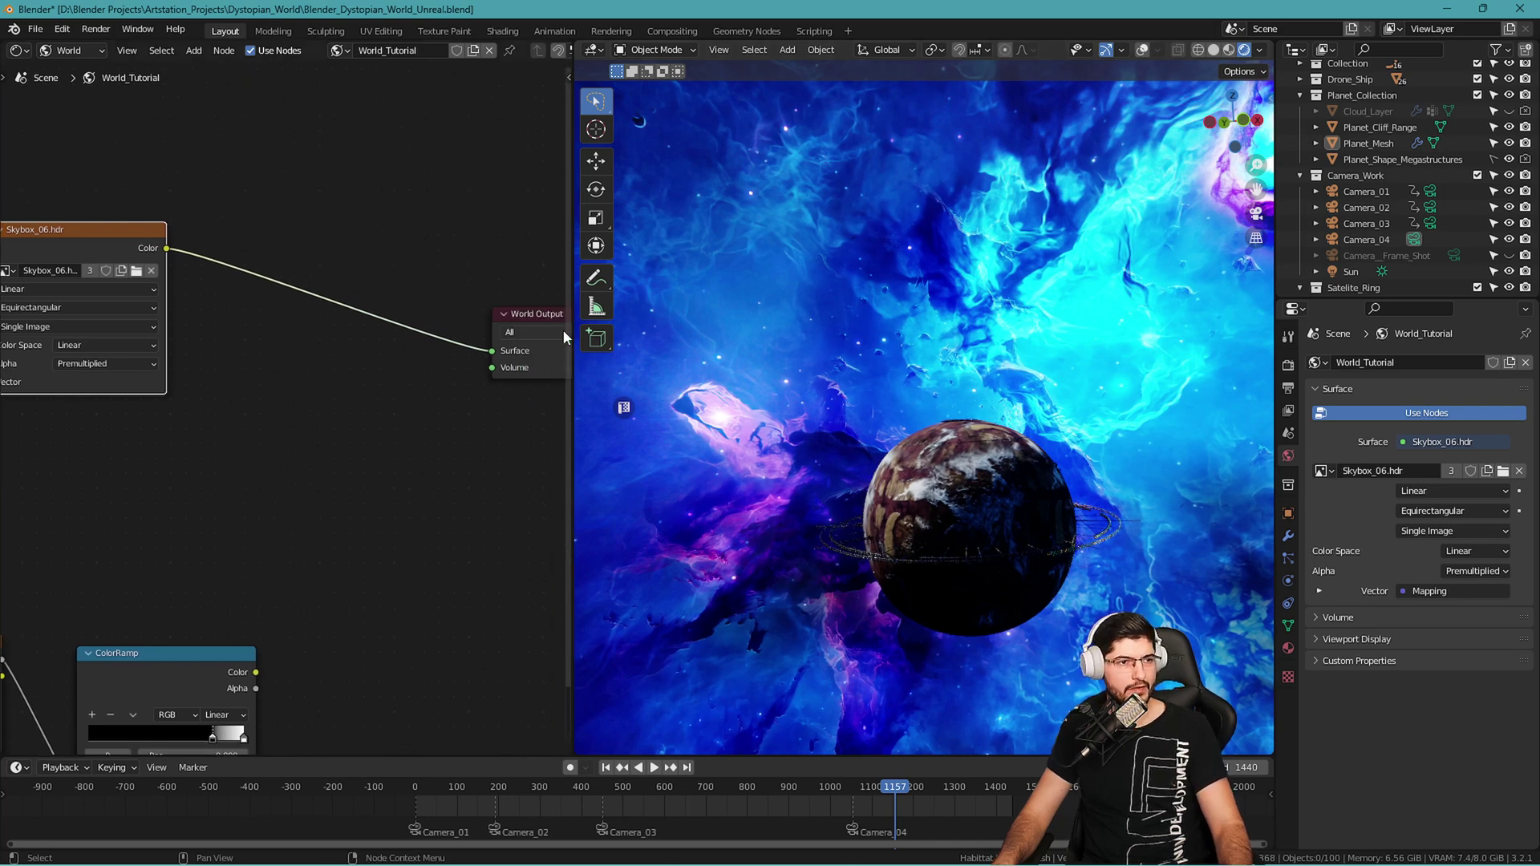
pyautogui.moveTo(444, 433); pyautogui.dragTo(495, 374, button='middle')
pyautogui.click(199, 616)
pyautogui.press('g')
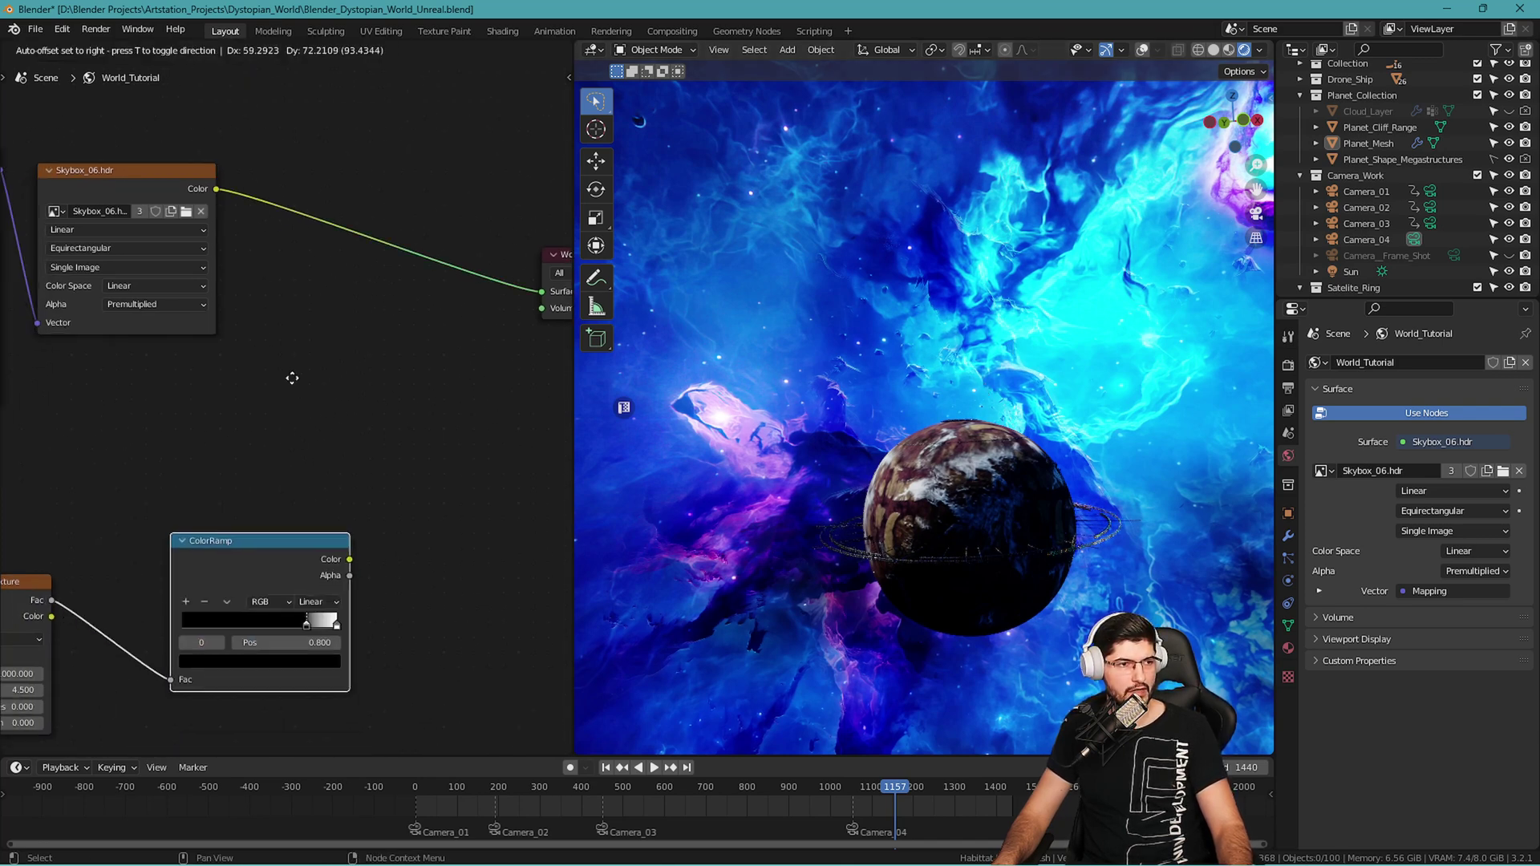
pyautogui.click(258, 361)
pyautogui.moveTo(219, 511); pyautogui.dragTo(222, 488)
pyautogui.moveTo(234, 457); pyautogui.dragTo(364, 446, button='middle')
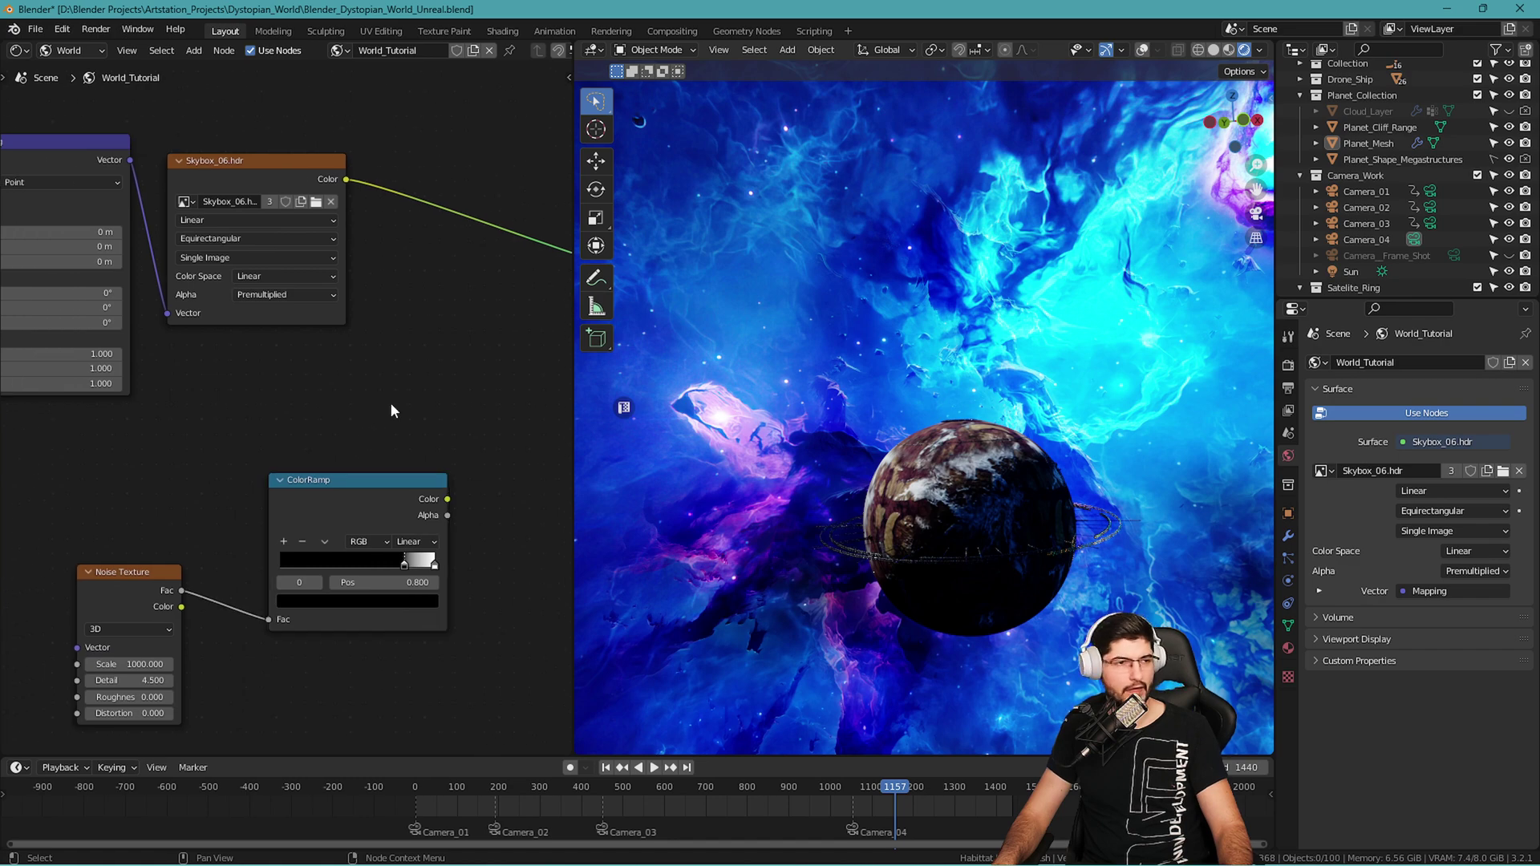
pyautogui.moveTo(307, 507); pyautogui.dragTo(268, 583)
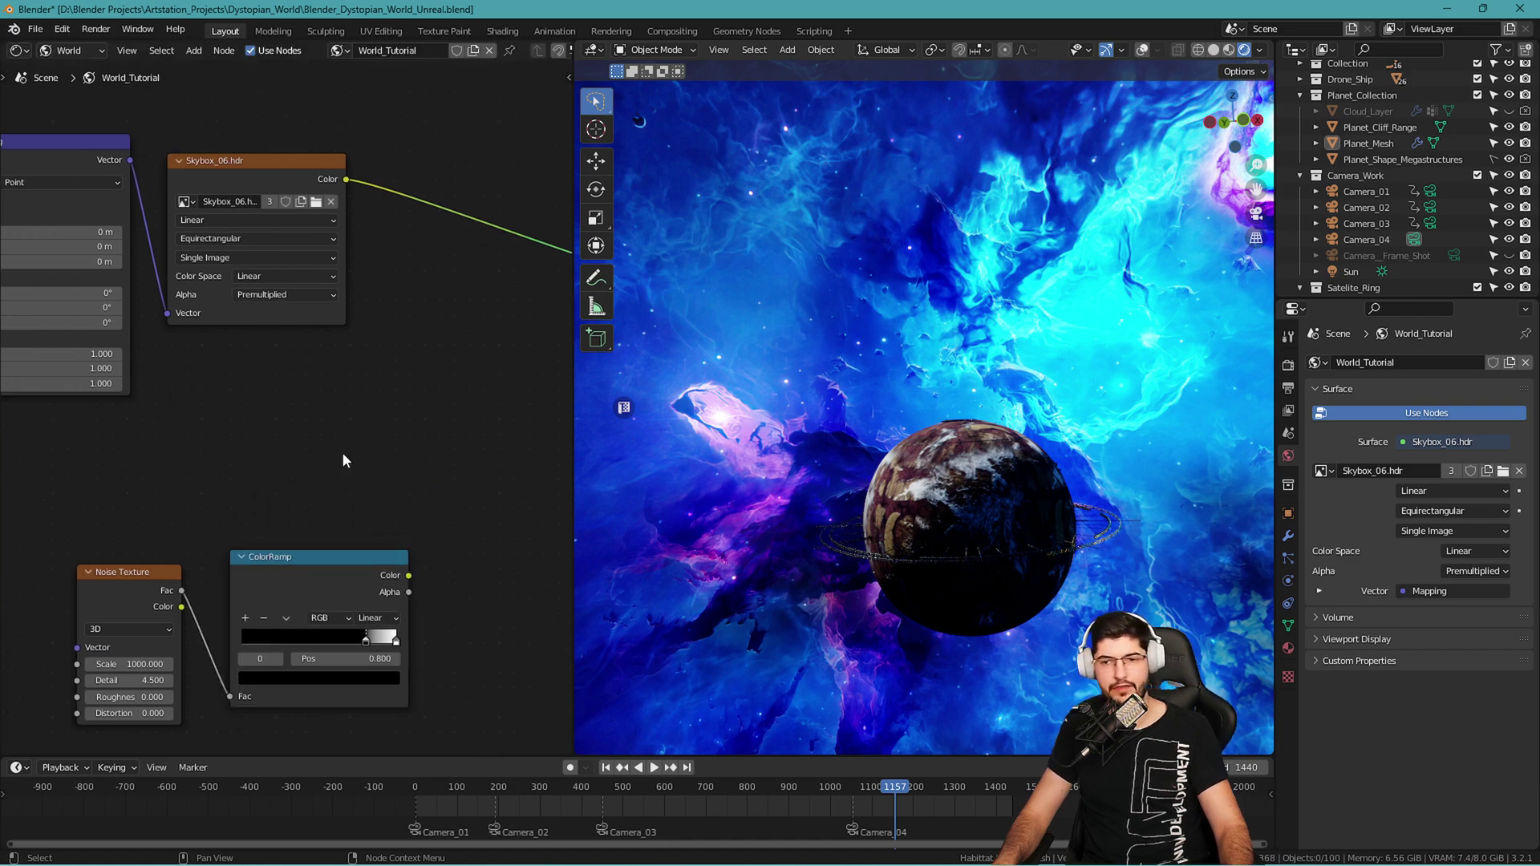
# Add a Mix node between the skybox and ColorRamp outputs and the World Output, shifting the World Output over to make room.
pyautogui.moveTo(425, 397); pyautogui.dragTo(330, 402, button='middle')
pyautogui.hotkey('shift', 'a')
pyautogui.write('mix')
pyautogui.press('Return')
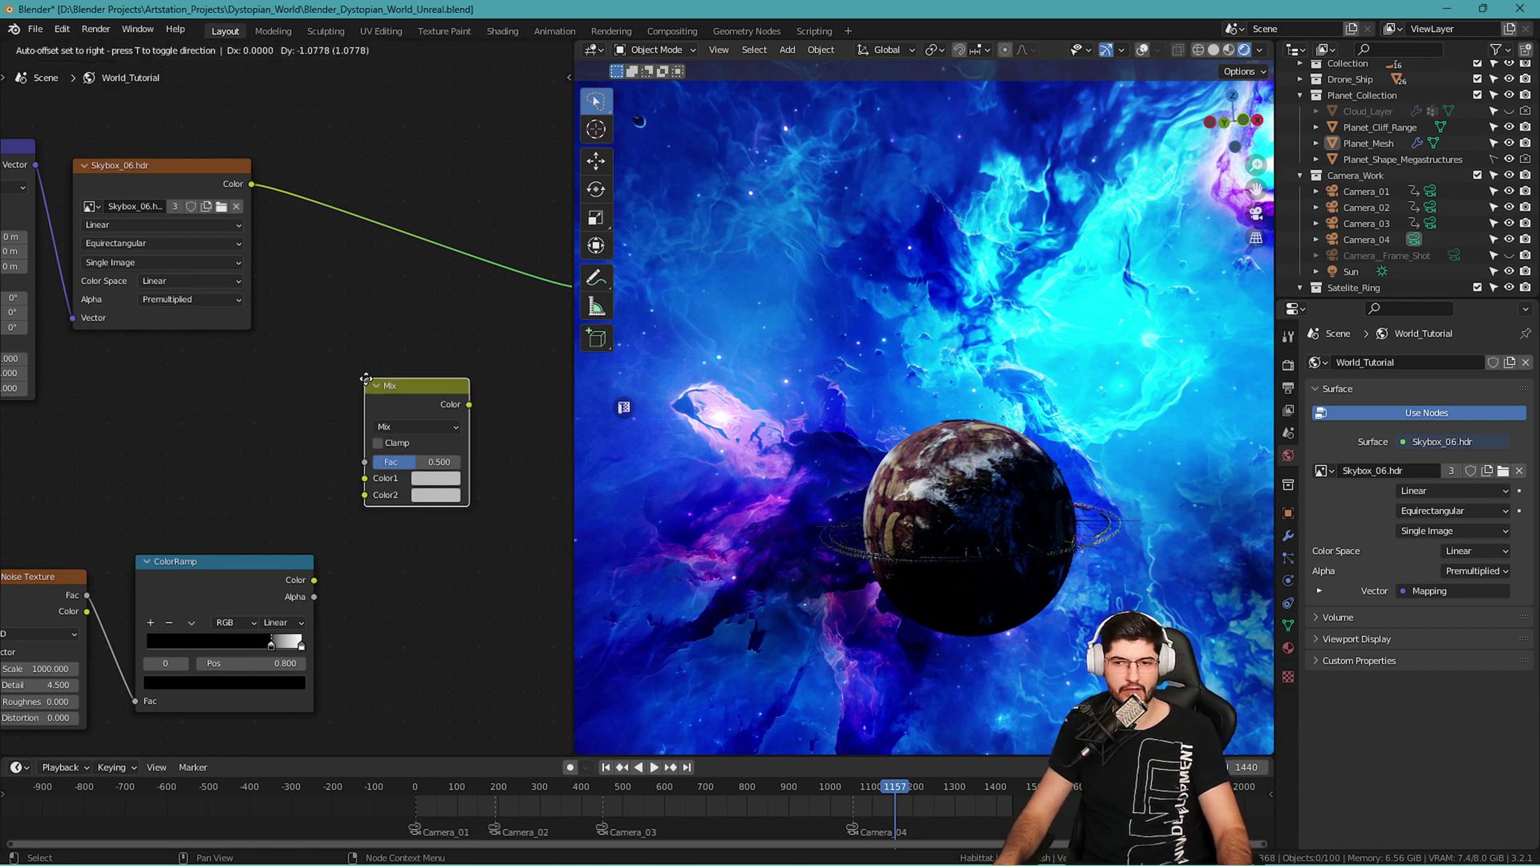
pyautogui.click(451, 377)
pyautogui.moveTo(395, 458); pyautogui.dragTo(213, 430, button='middle')
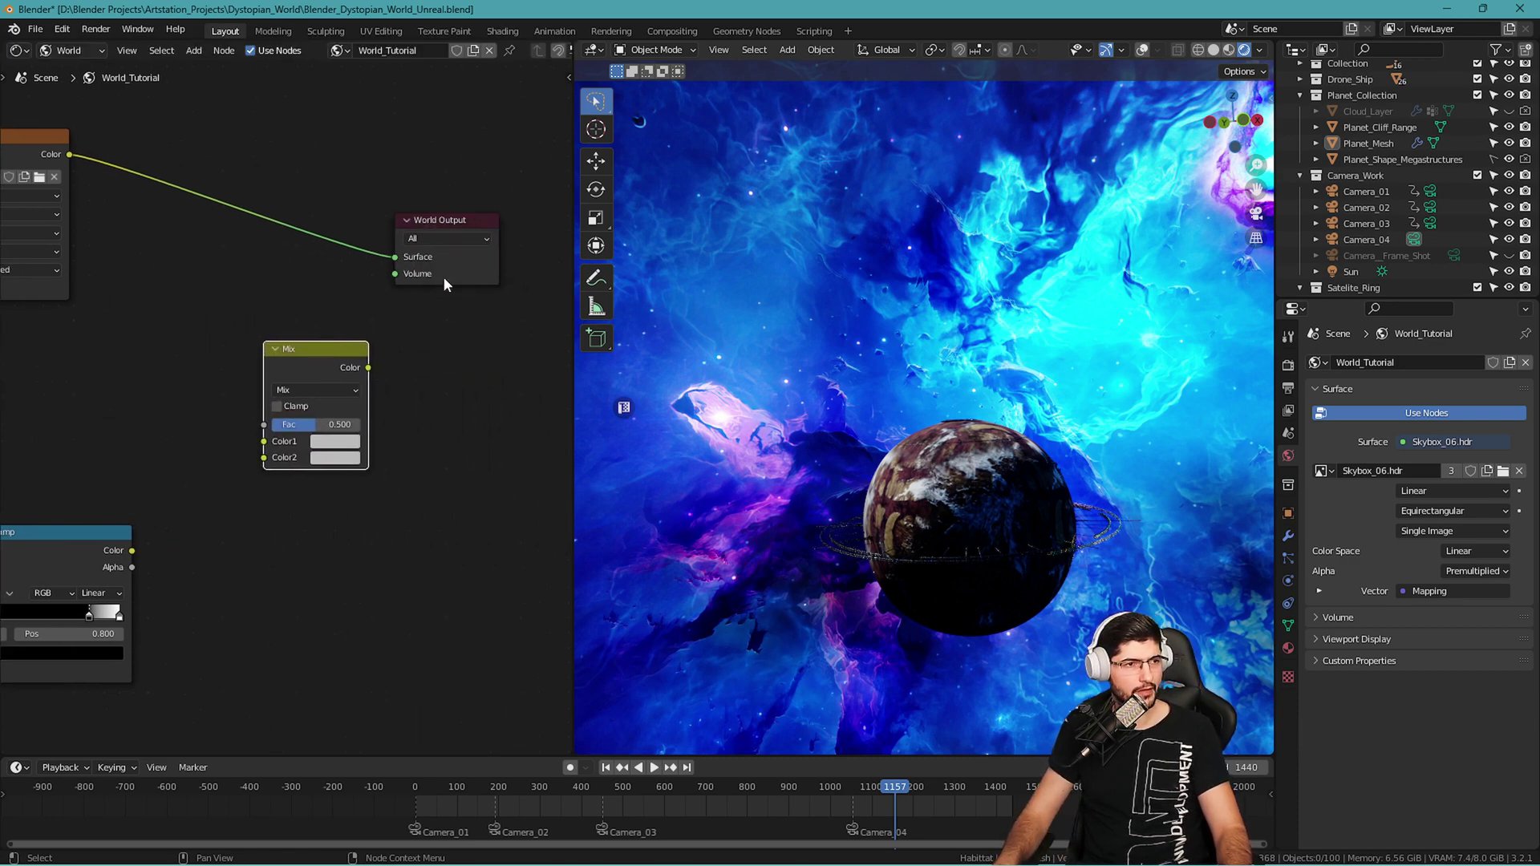
pyautogui.moveTo(439, 277); pyautogui.dragTo(527, 310)
pyautogui.moveTo(312, 382); pyautogui.dragTo(312, 414)
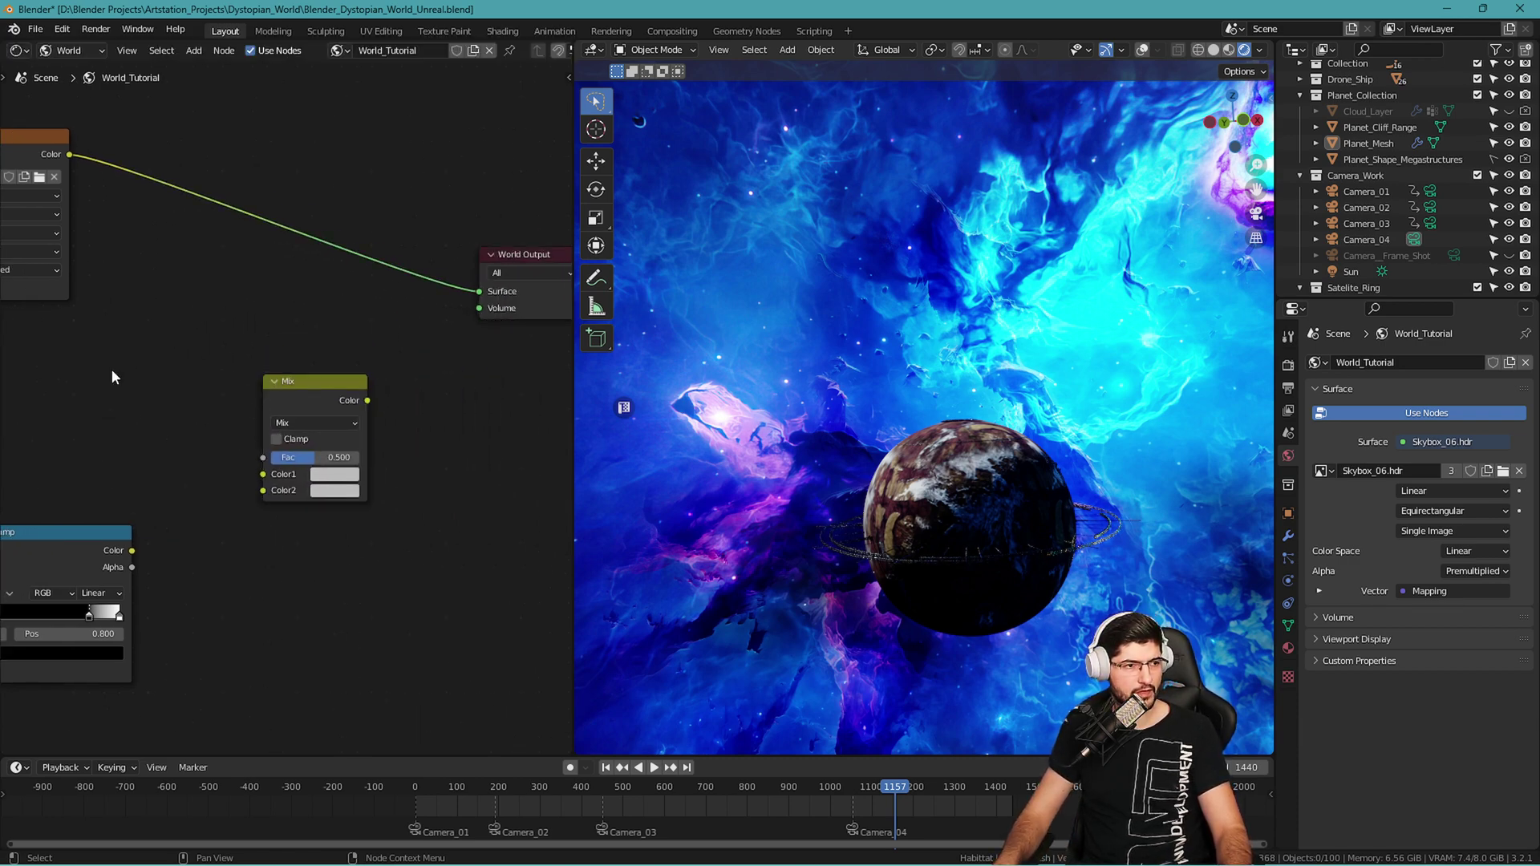
# Wire the skybox color into the Mix node's Color1, the ColorRamp into Color2, and the Mix result into the World Output's Surface.
pyautogui.moveTo(178, 329); pyautogui.dragTo(253, 334, button='middle')
pyautogui.moveTo(206, 556); pyautogui.dragTo(334, 499)
pyautogui.moveTo(236, 379); pyautogui.dragTo(279, 383, button='middle')
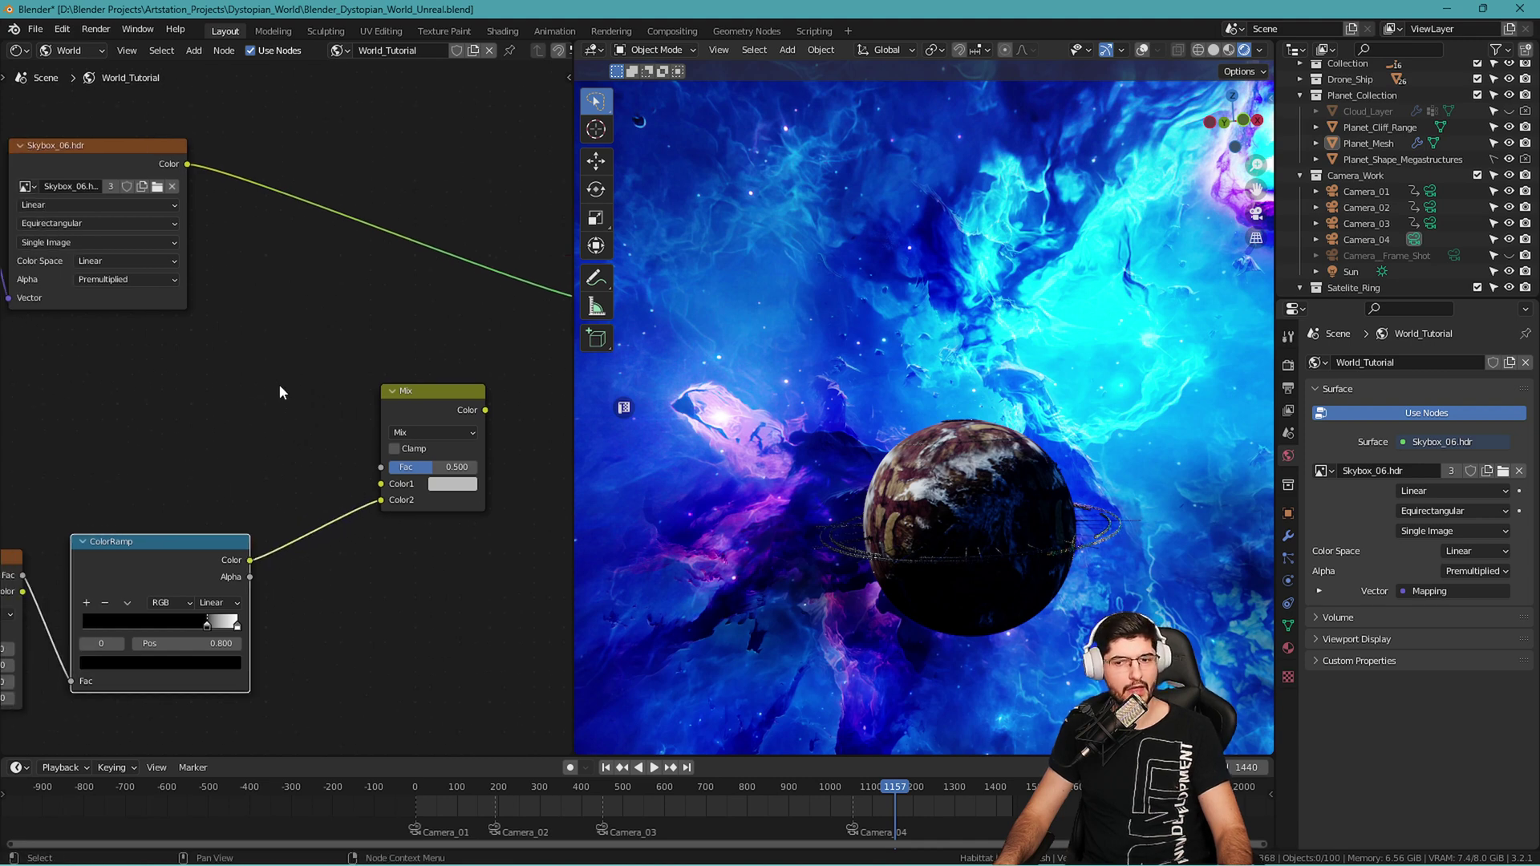
pyautogui.moveTo(186, 163); pyautogui.dragTo(382, 480)
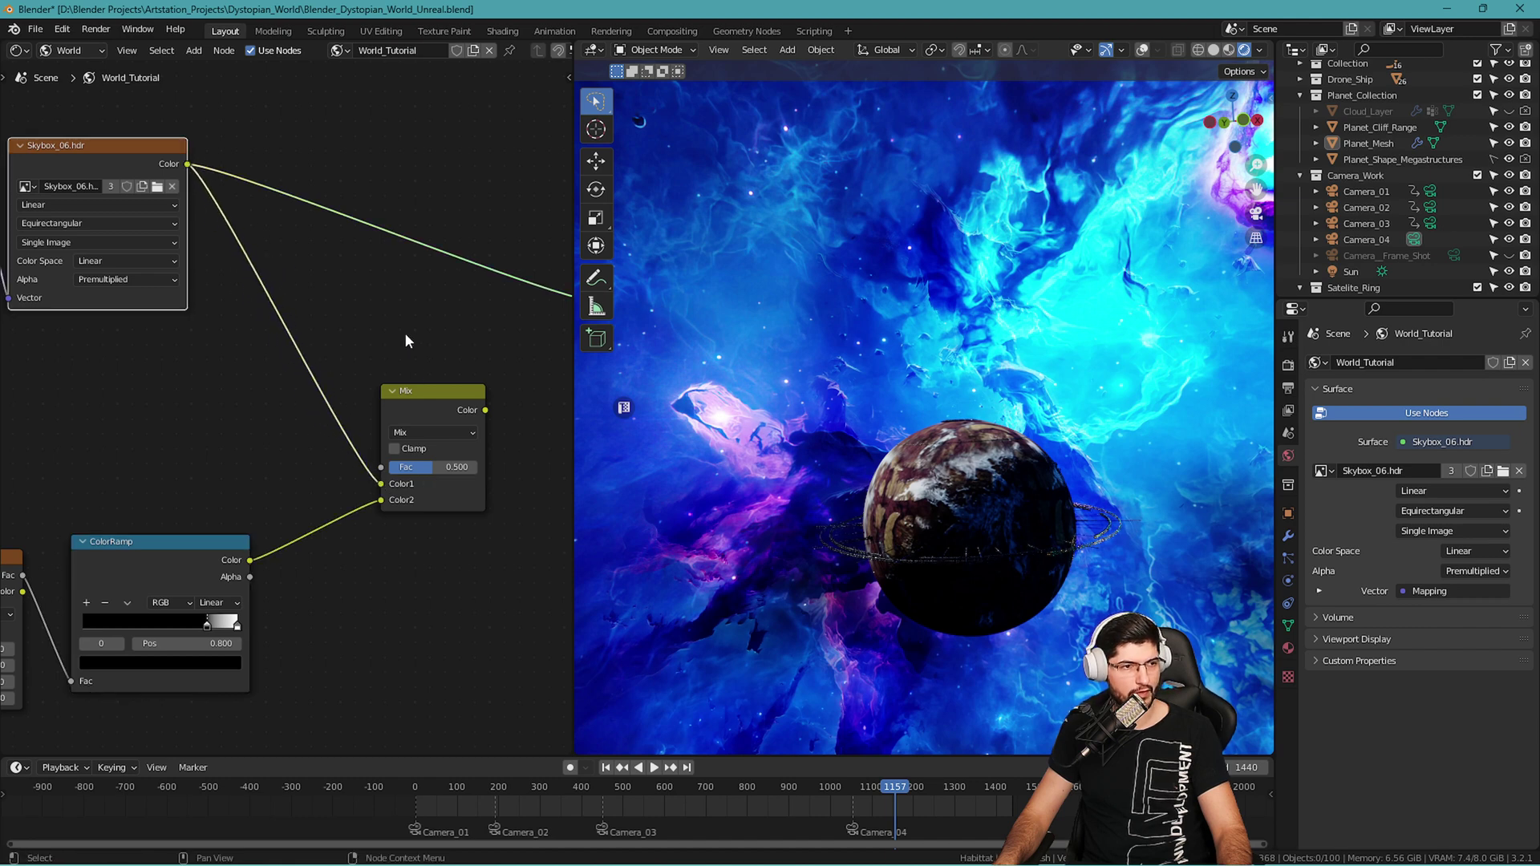
pyautogui.moveTo(489, 366); pyautogui.dragTo(368, 351, button='middle')
pyautogui.moveTo(368, 396); pyautogui.dragTo(484, 291)
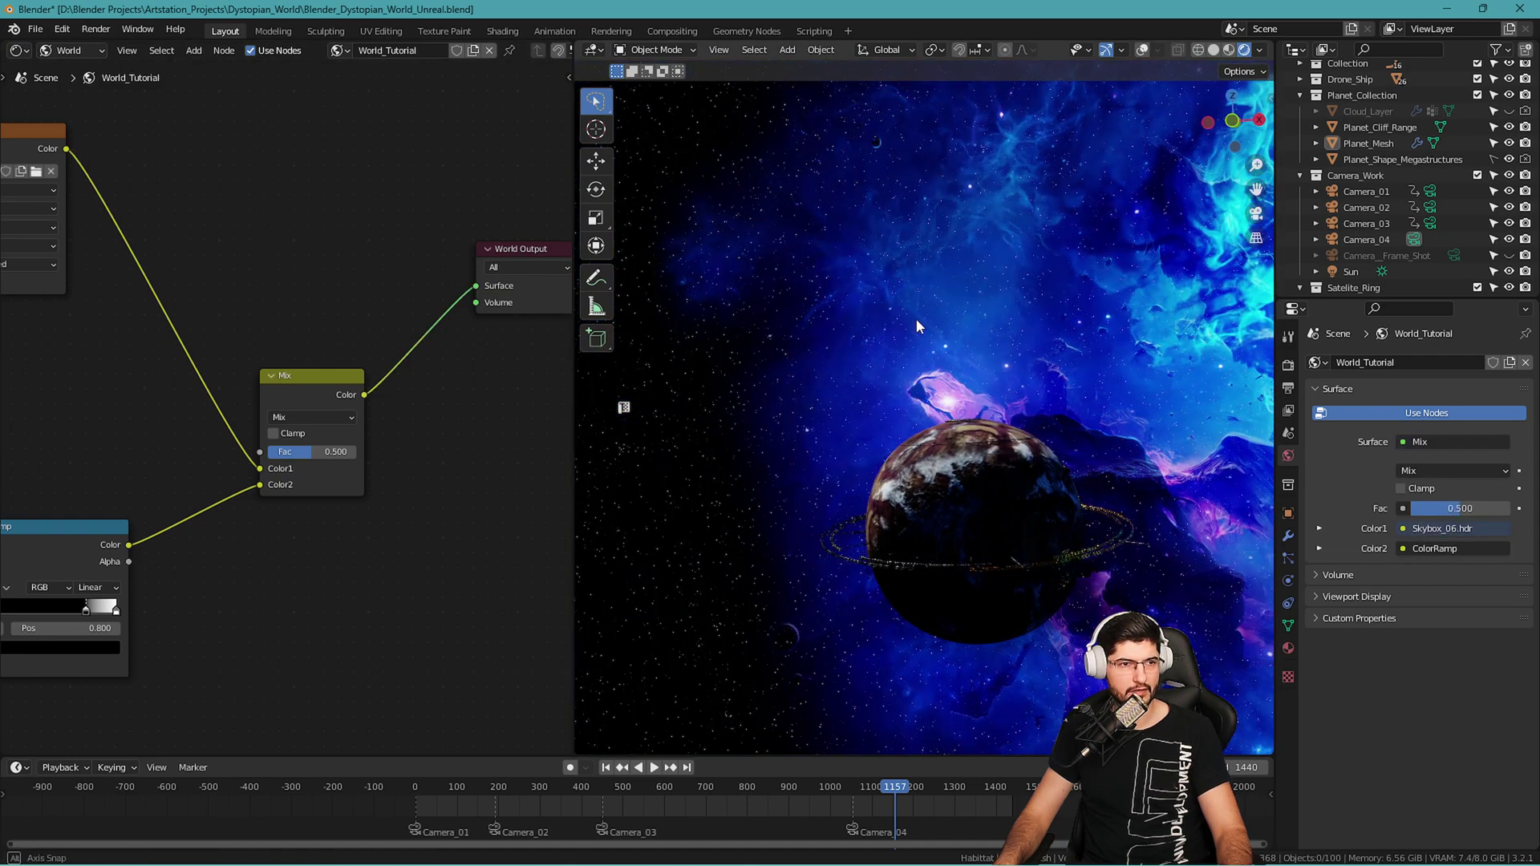
# Inspect how the star field and nebula blend around the planet, comparing the viewport with the skybox and noise nodes.
pyautogui.moveTo(924, 325); pyautogui.dragTo(916, 290, button='middle')
pyautogui.moveTo(258, 358); pyautogui.dragTo(381, 398, button='middle')
pyautogui.click(116, 180)
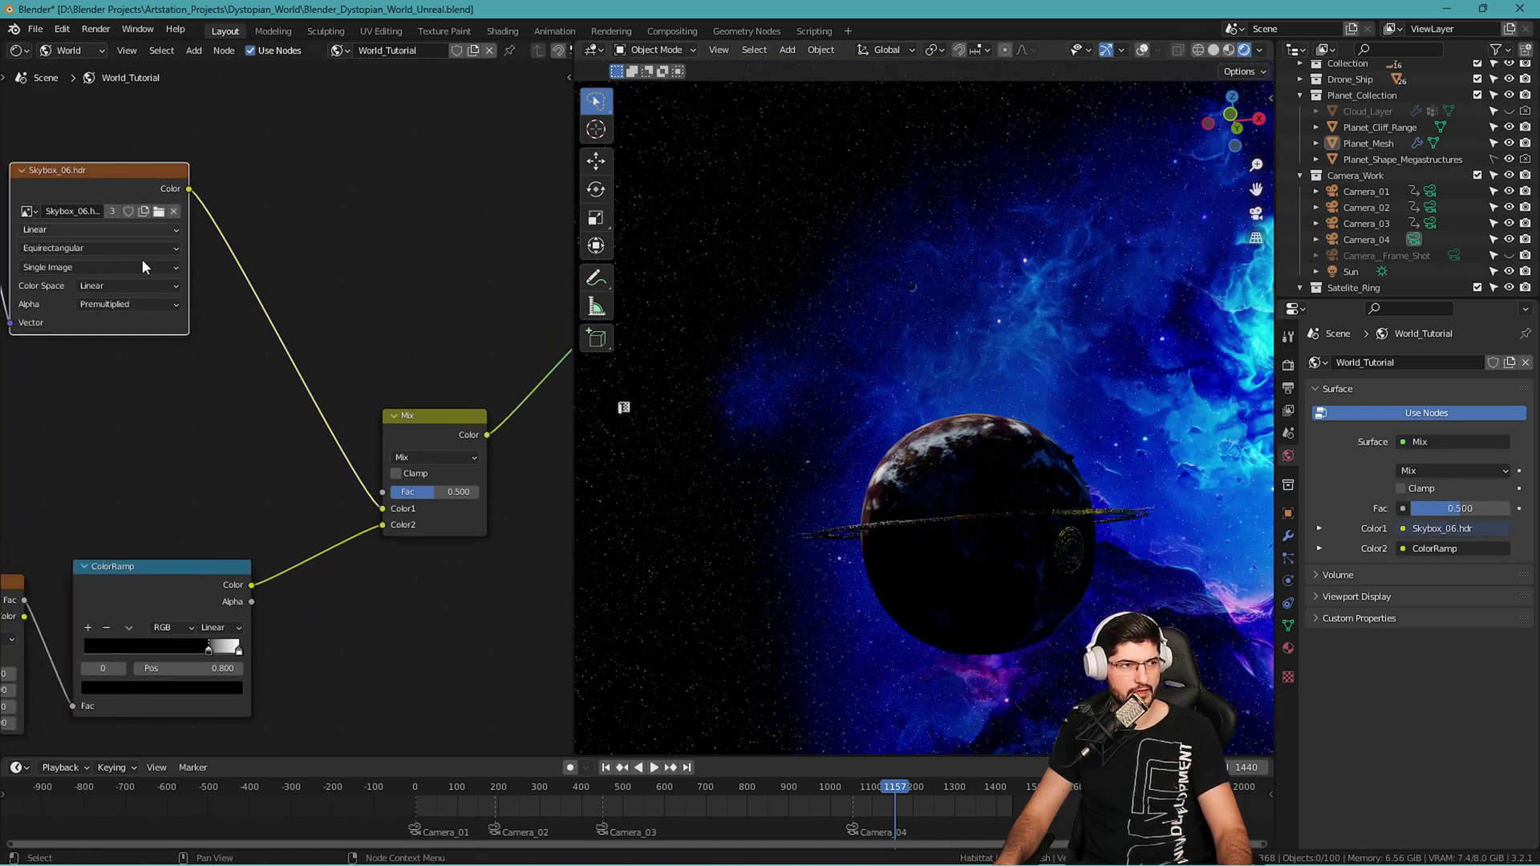
pyautogui.moveTo(137, 212); pyautogui.dragTo(292, 344, button='middle')
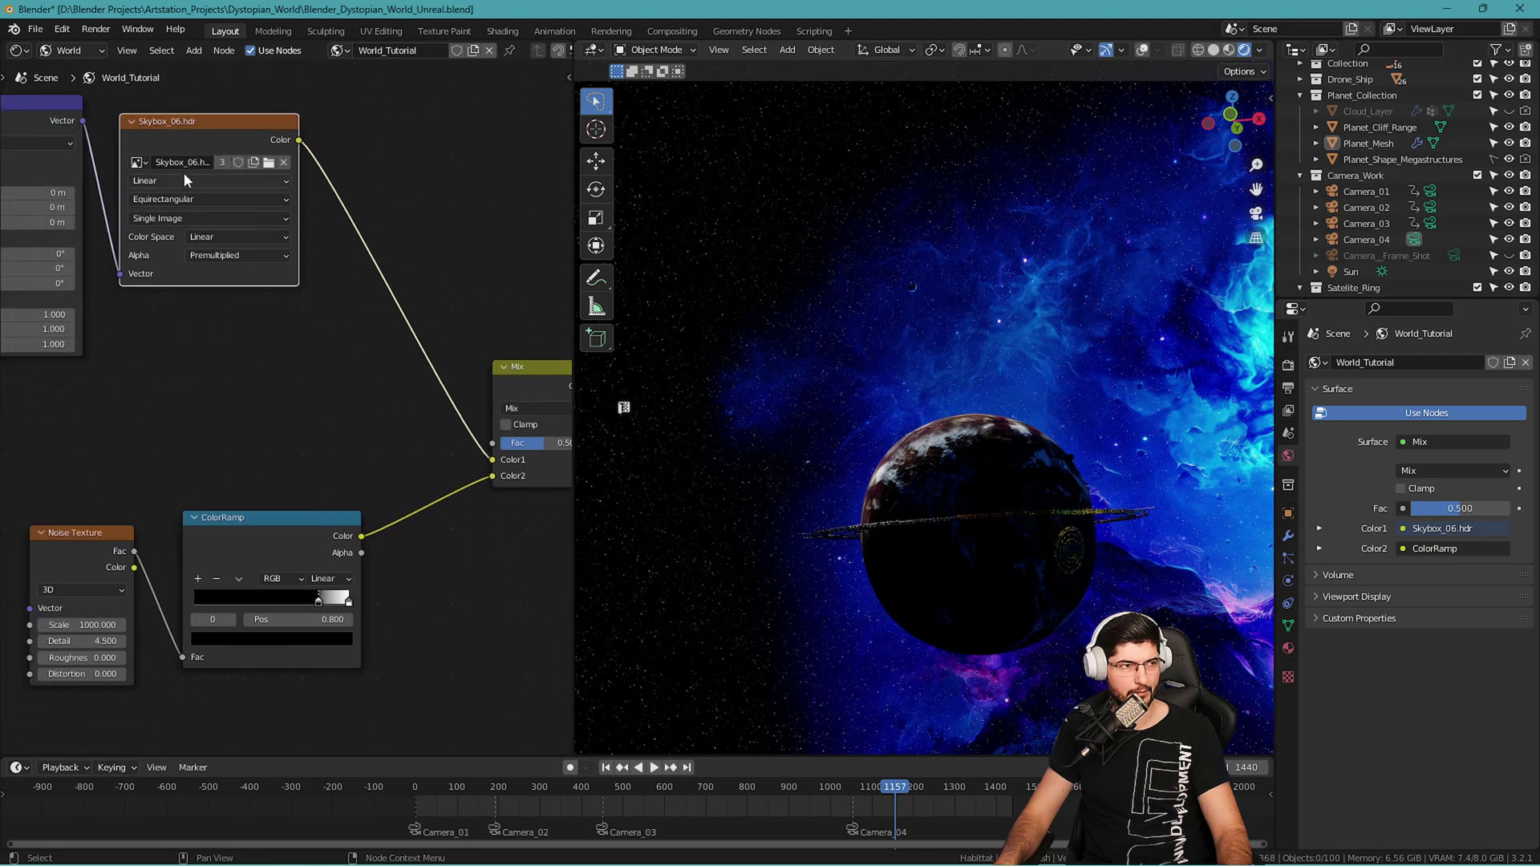
pyautogui.moveTo(345, 424); pyautogui.dragTo(233, 428, button='middle')
pyautogui.moveTo(719, 326); pyautogui.dragTo(978, 310, button='middle')
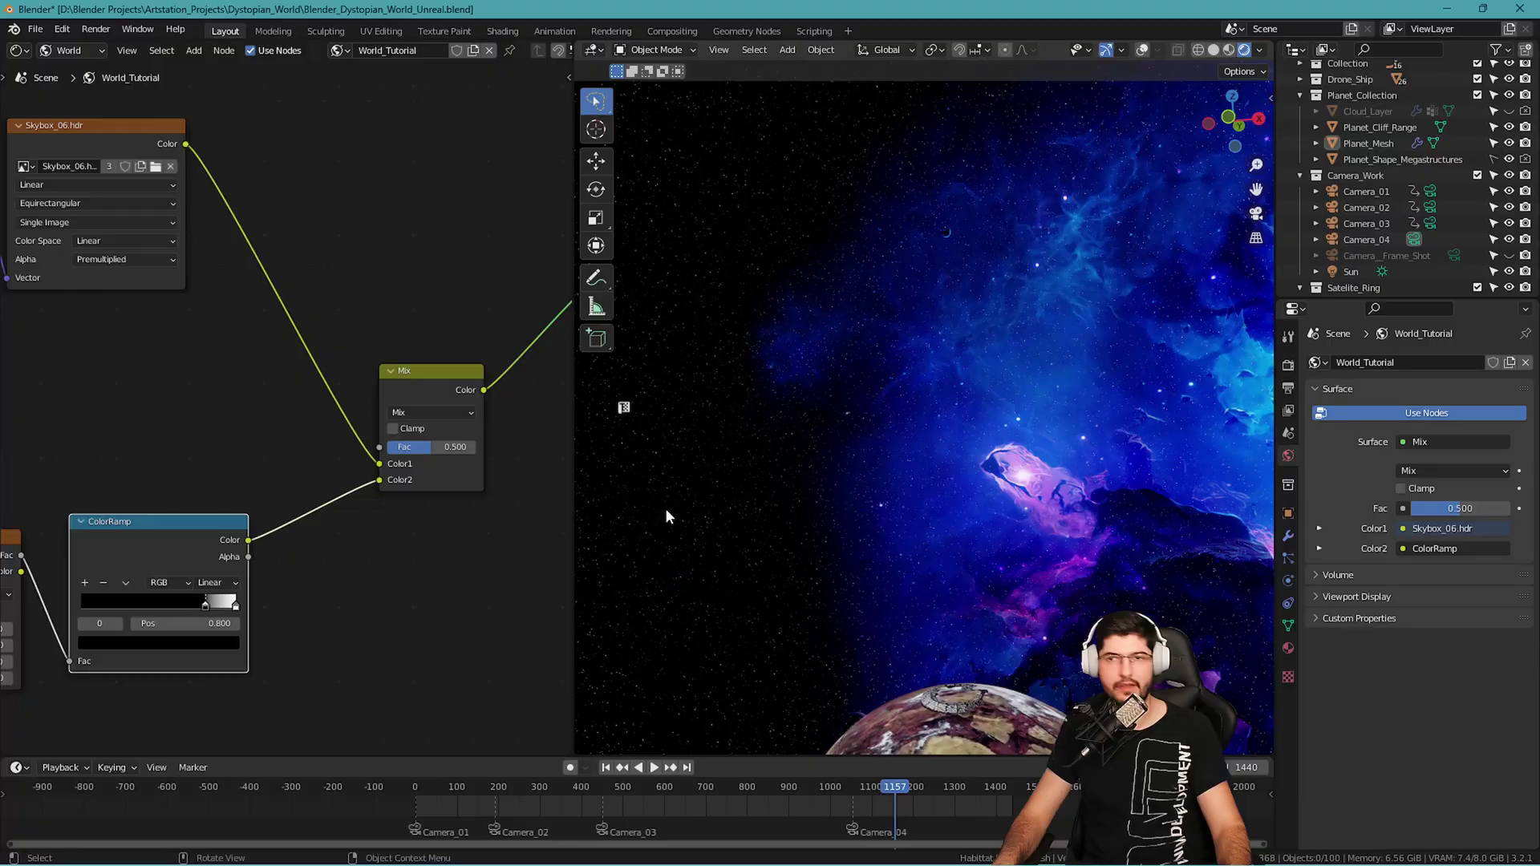
# Connect the skybox's Color output to the Mix node's Fac input and check the dark areas of the sky.
pyautogui.moveTo(462, 560); pyautogui.dragTo(304, 563, button='middle')
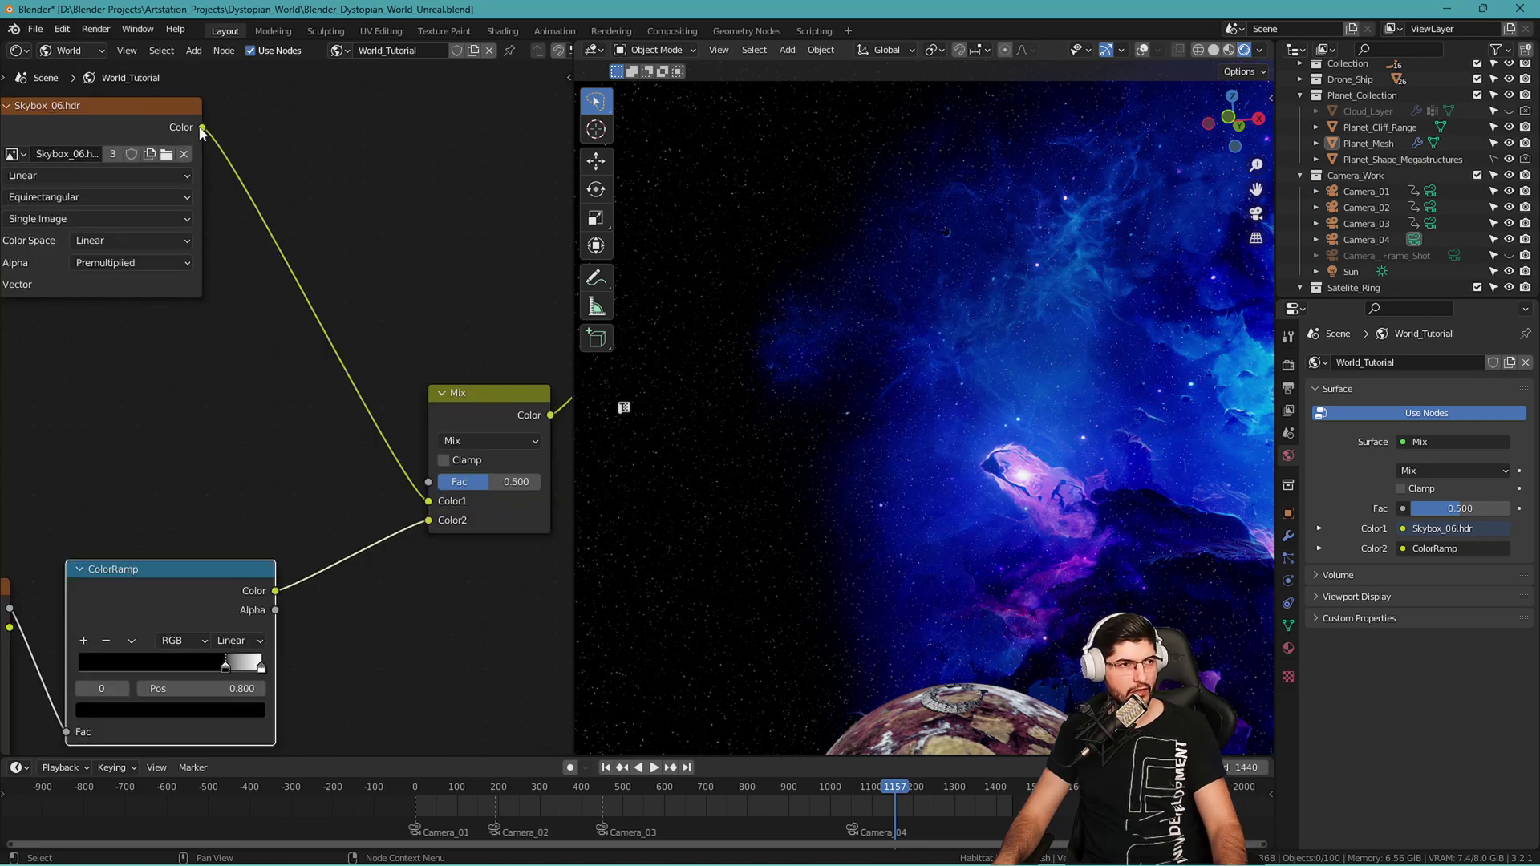
pyautogui.moveTo(202, 128); pyautogui.dragTo(429, 489)
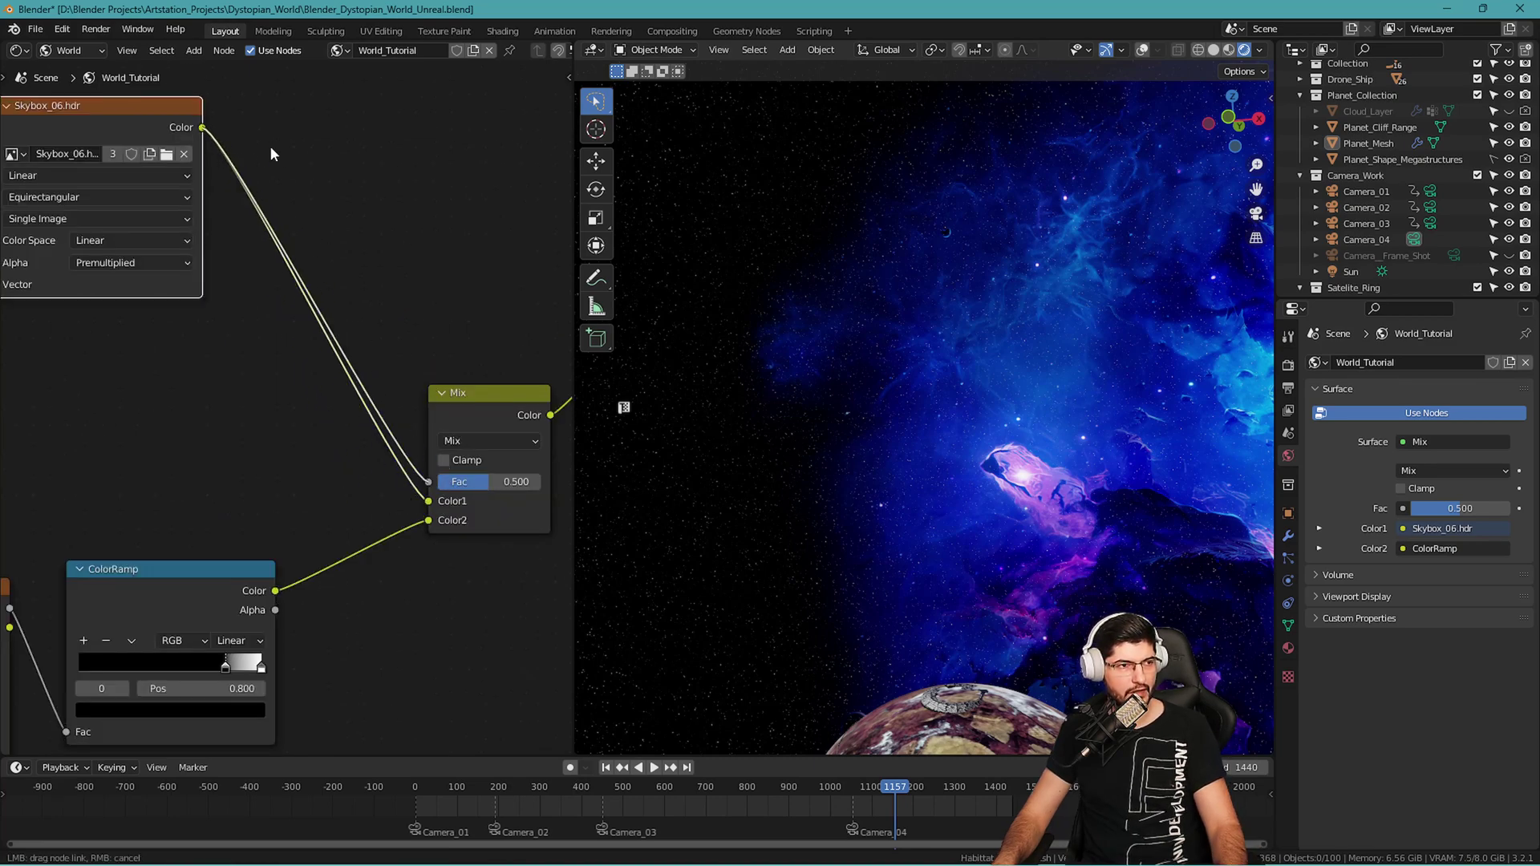
pyautogui.moveTo(279, 151); pyautogui.dragTo(117, 130)
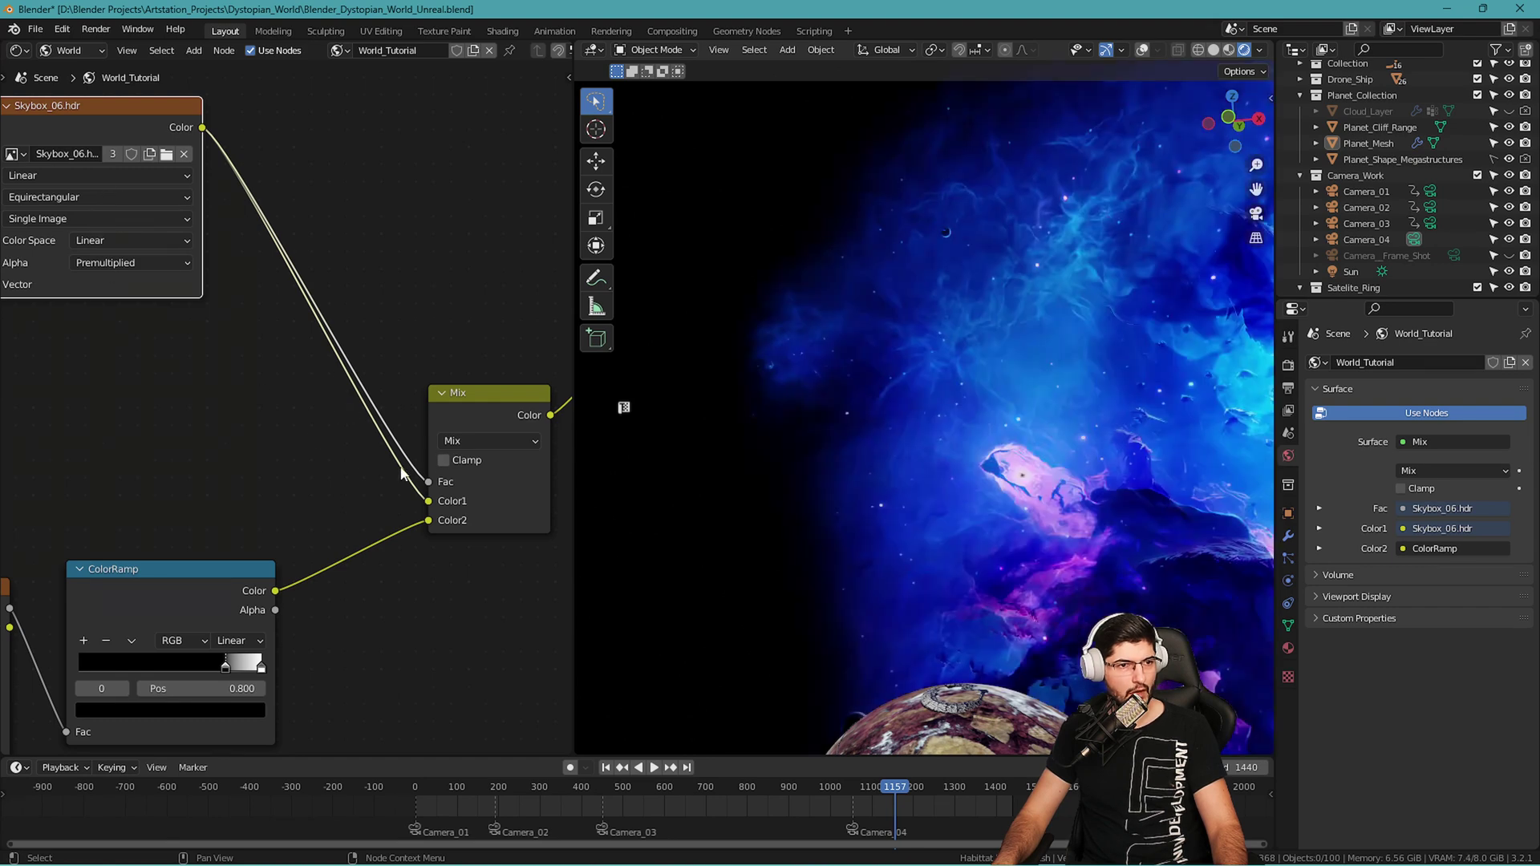
pyautogui.moveTo(426, 468); pyautogui.dragTo(387, 471, button='middle')
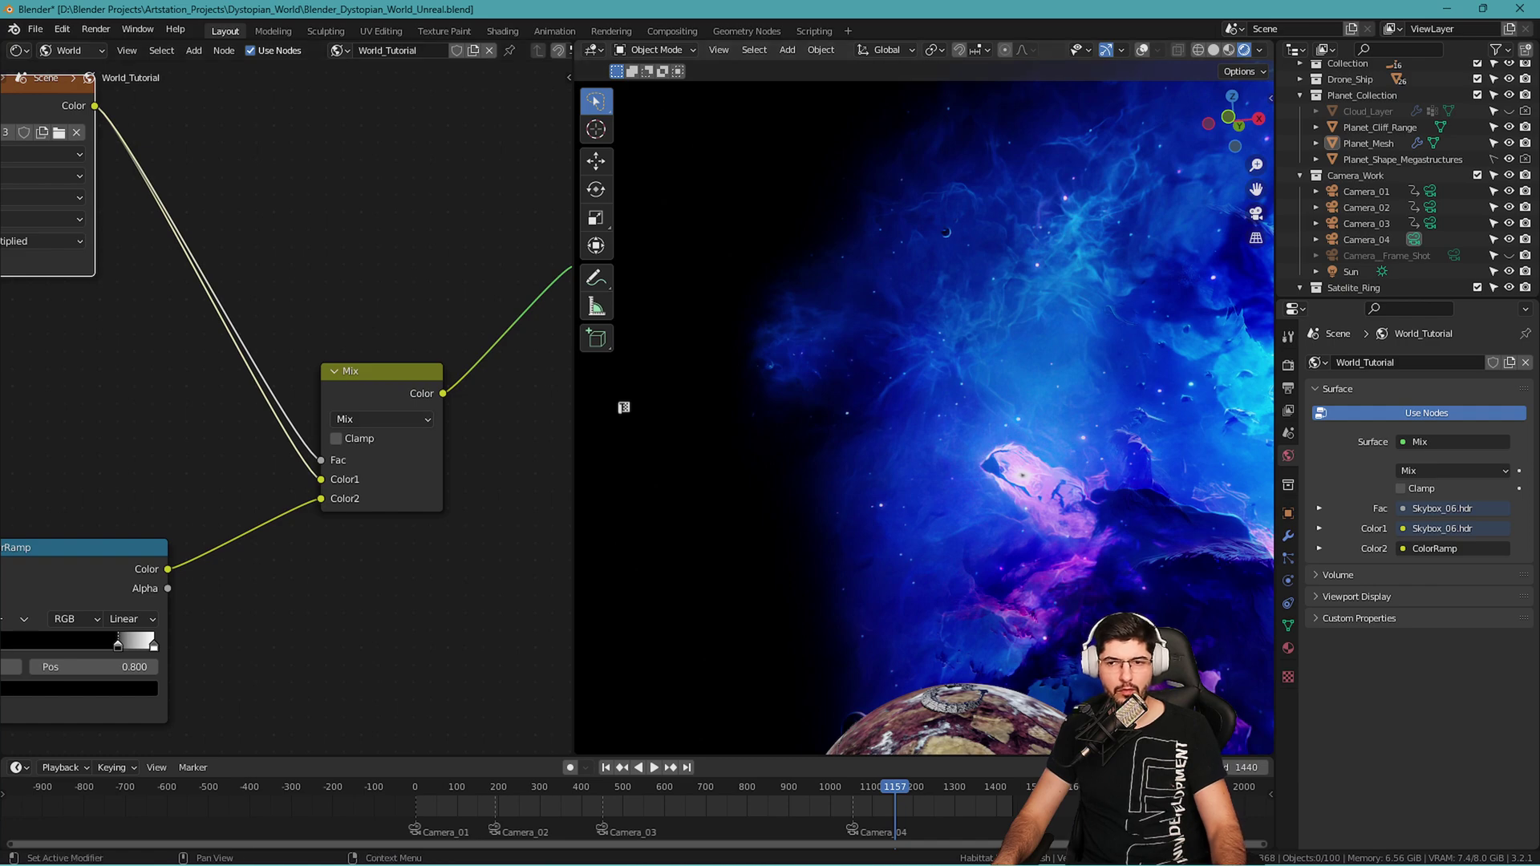
pyautogui.moveTo(519, 511); pyautogui.dragTo(474, 516, button='middle')
pyautogui.moveTo(883, 501); pyautogui.dragTo(947, 463, button='middle')
pyautogui.moveTo(883, 344); pyautogui.dragTo(817, 330, button='middle')
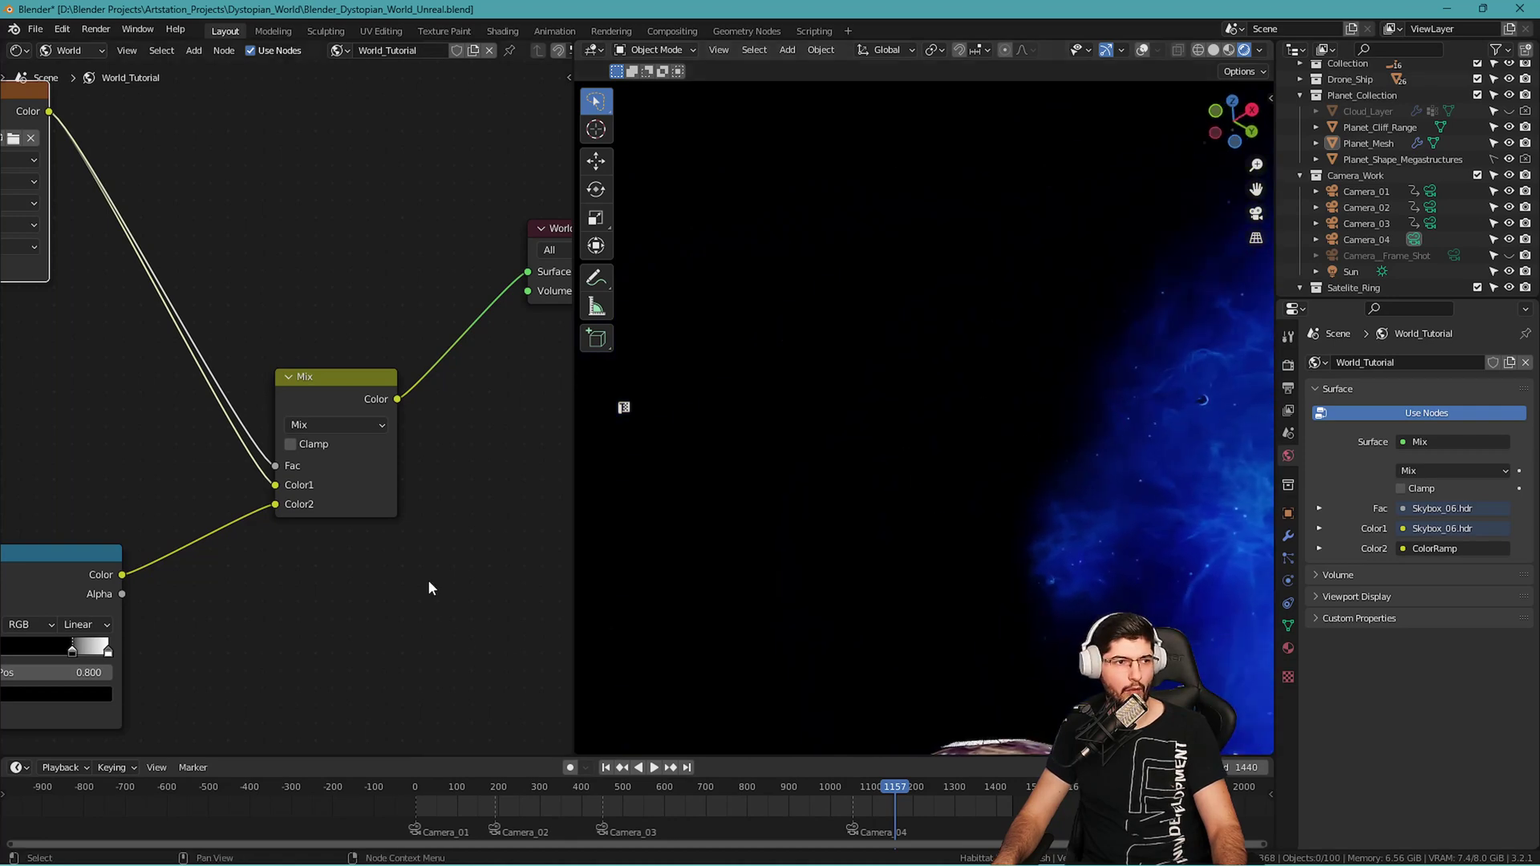
# Duplicate the ColorRamp and insert the copy between the skybox's Color output and the Mix node's Fac input.
pyautogui.moveTo(334, 472); pyautogui.dragTo(481, 476, button='middle')
pyautogui.moveTo(275, 389); pyautogui.dragTo(260, 421, button='middle')
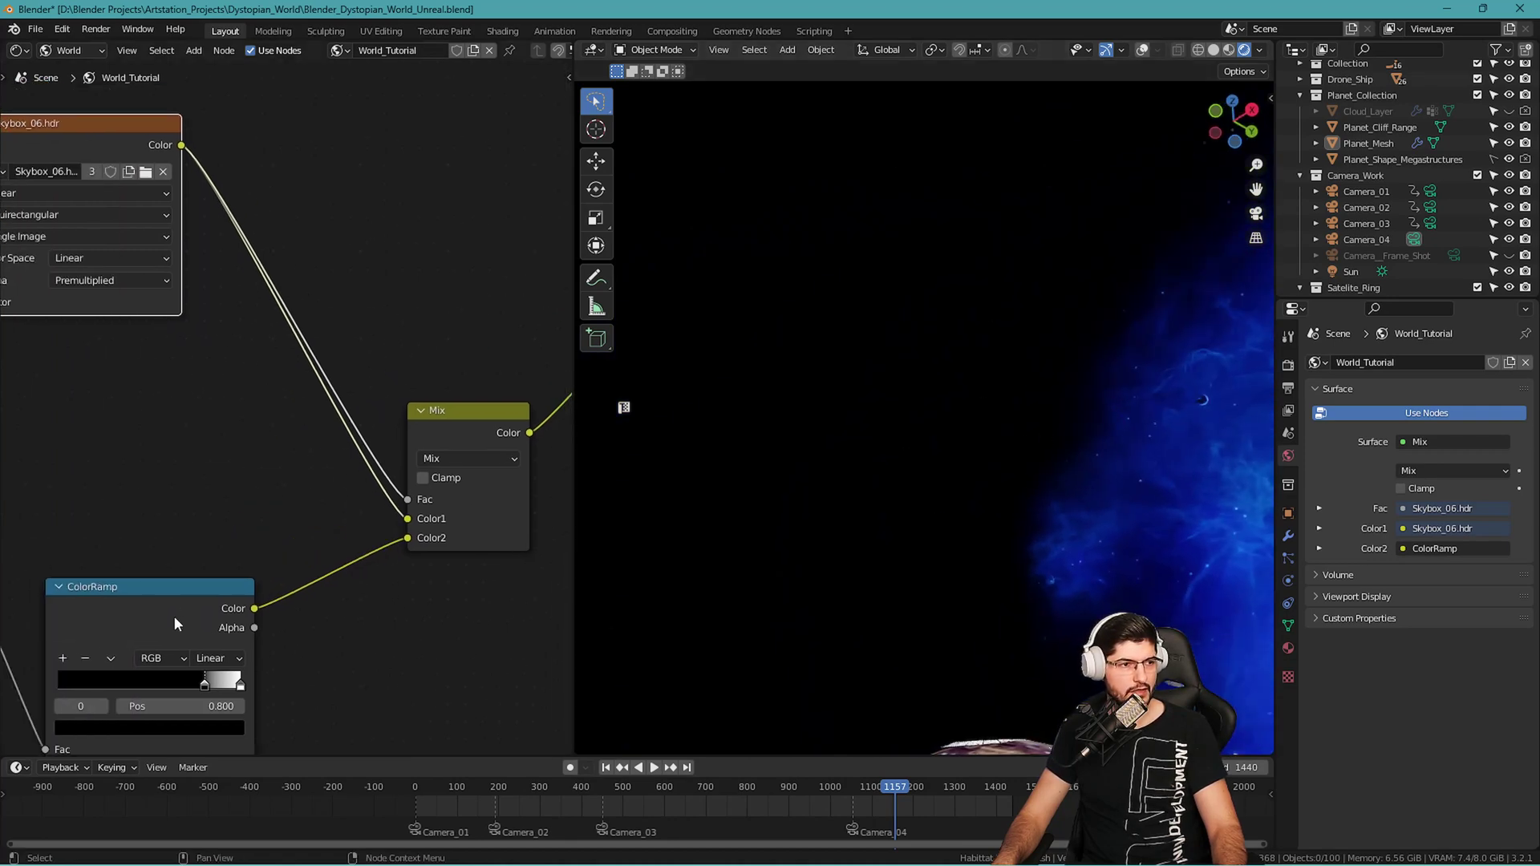
pyautogui.hotkey('shift', 'd')
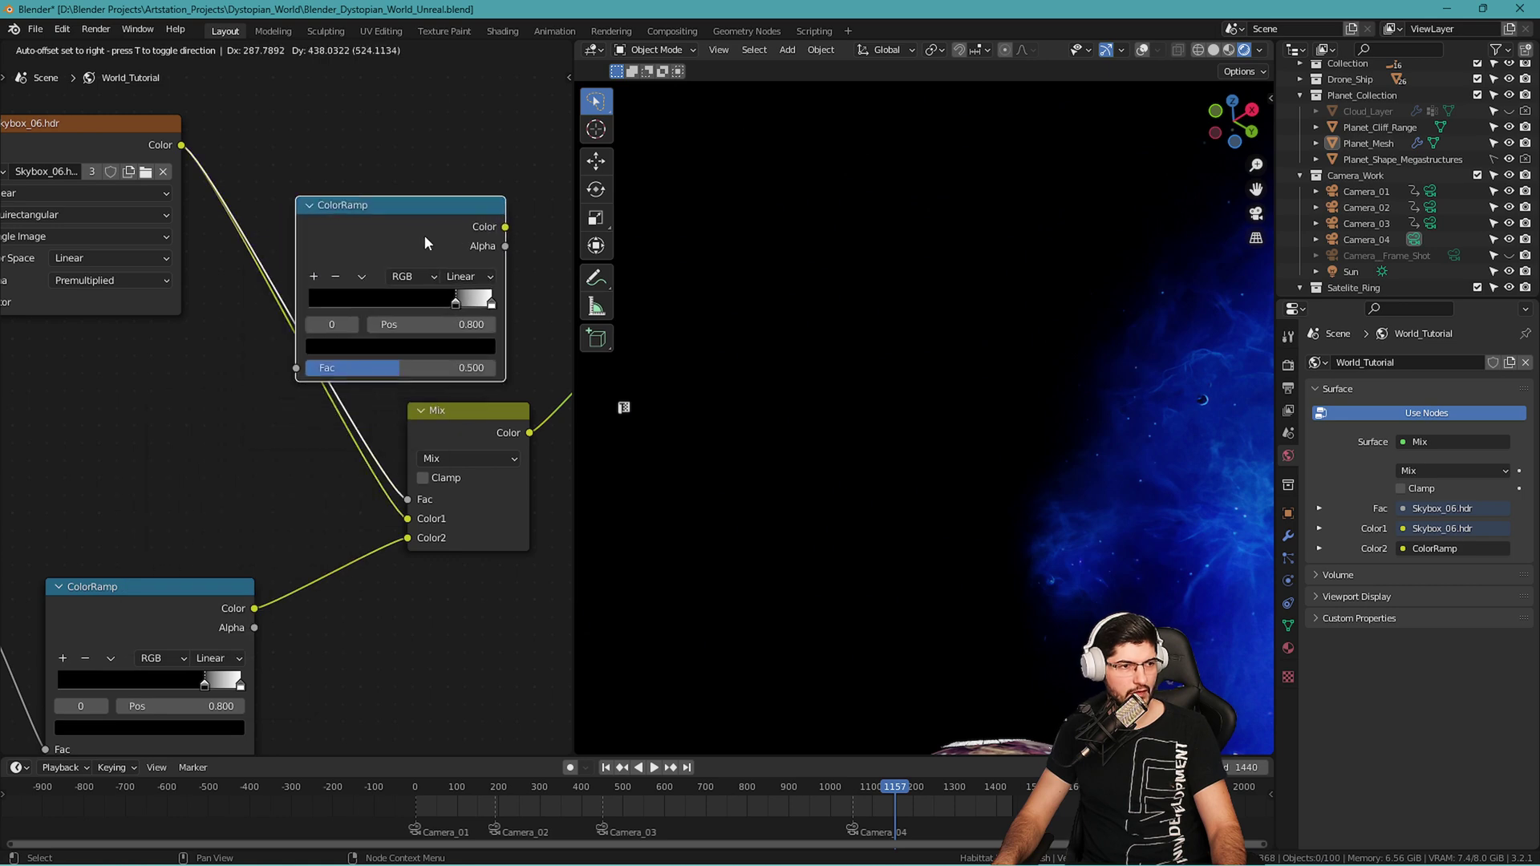
pyautogui.click(426, 237)
pyautogui.moveTo(327, 487); pyautogui.dragTo(254, 552, button='middle')
pyautogui.press('g')
pyautogui.click(409, 98)
pyautogui.moveTo(402, 219); pyautogui.dragTo(215, 294, button='middle')
pyautogui.moveTo(295, 337); pyautogui.dragTo(384, 380, button='middle')
# Set the duplicated ColorRamp to B-Spline interpolation and reverse its stops, with white at 0.000 and black at 0.659.
pyautogui.scroll(4, 306, 348)
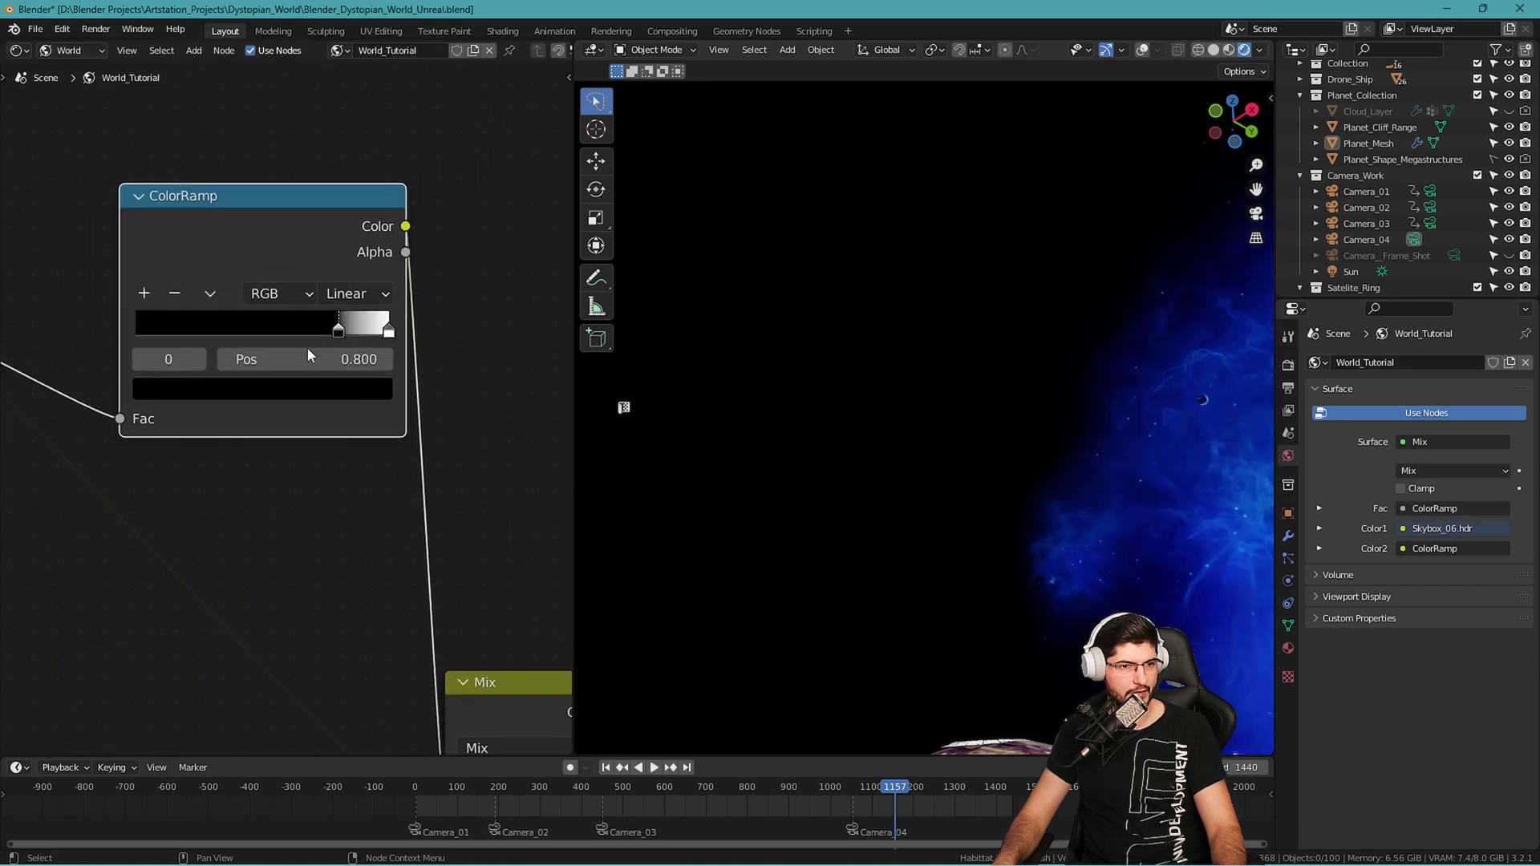
pyautogui.click(357, 294)
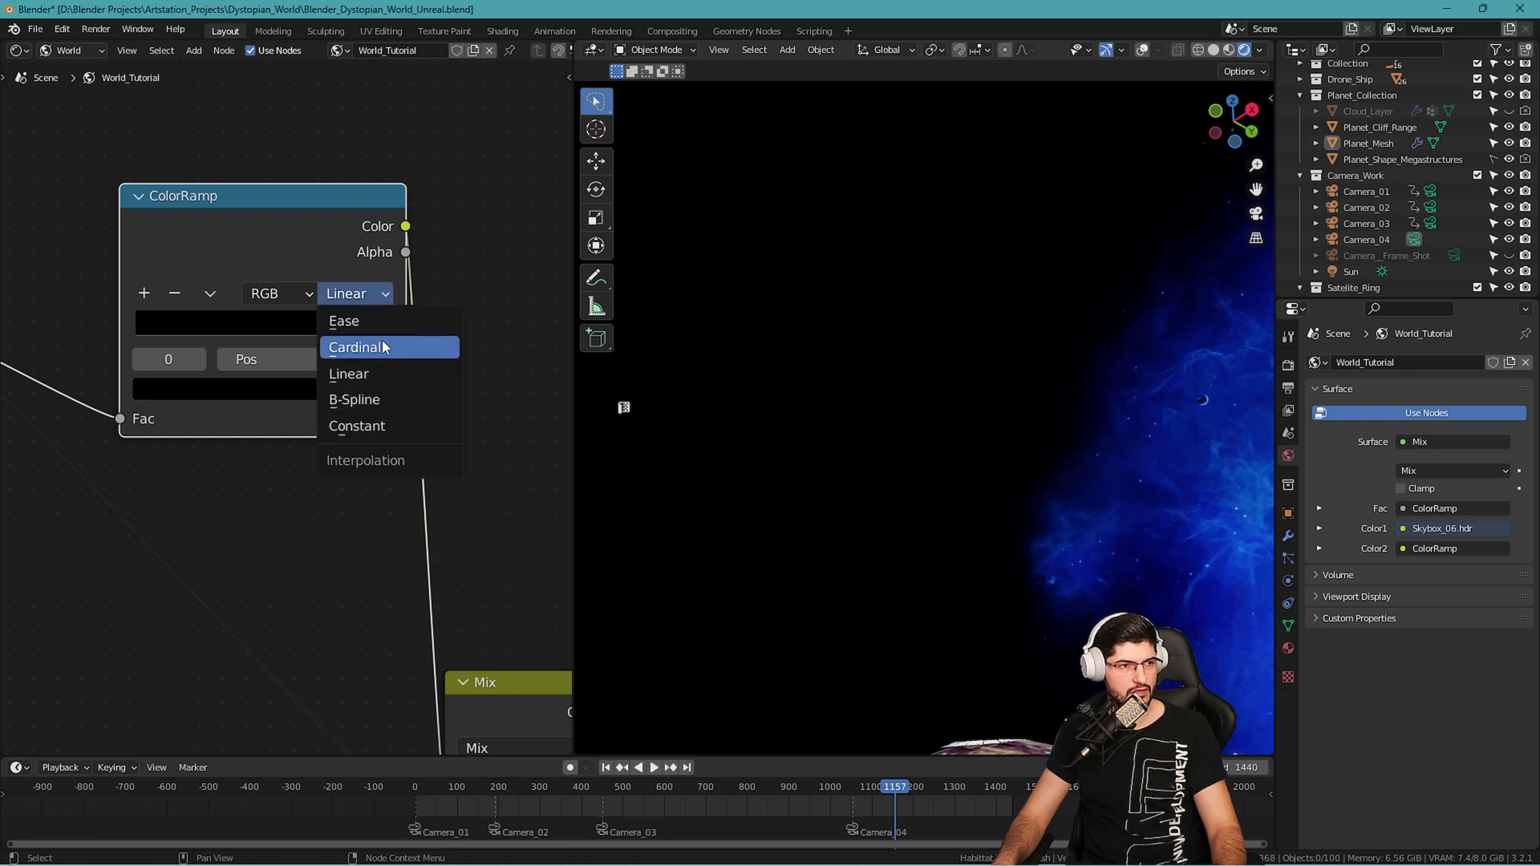
pyautogui.press('Return')
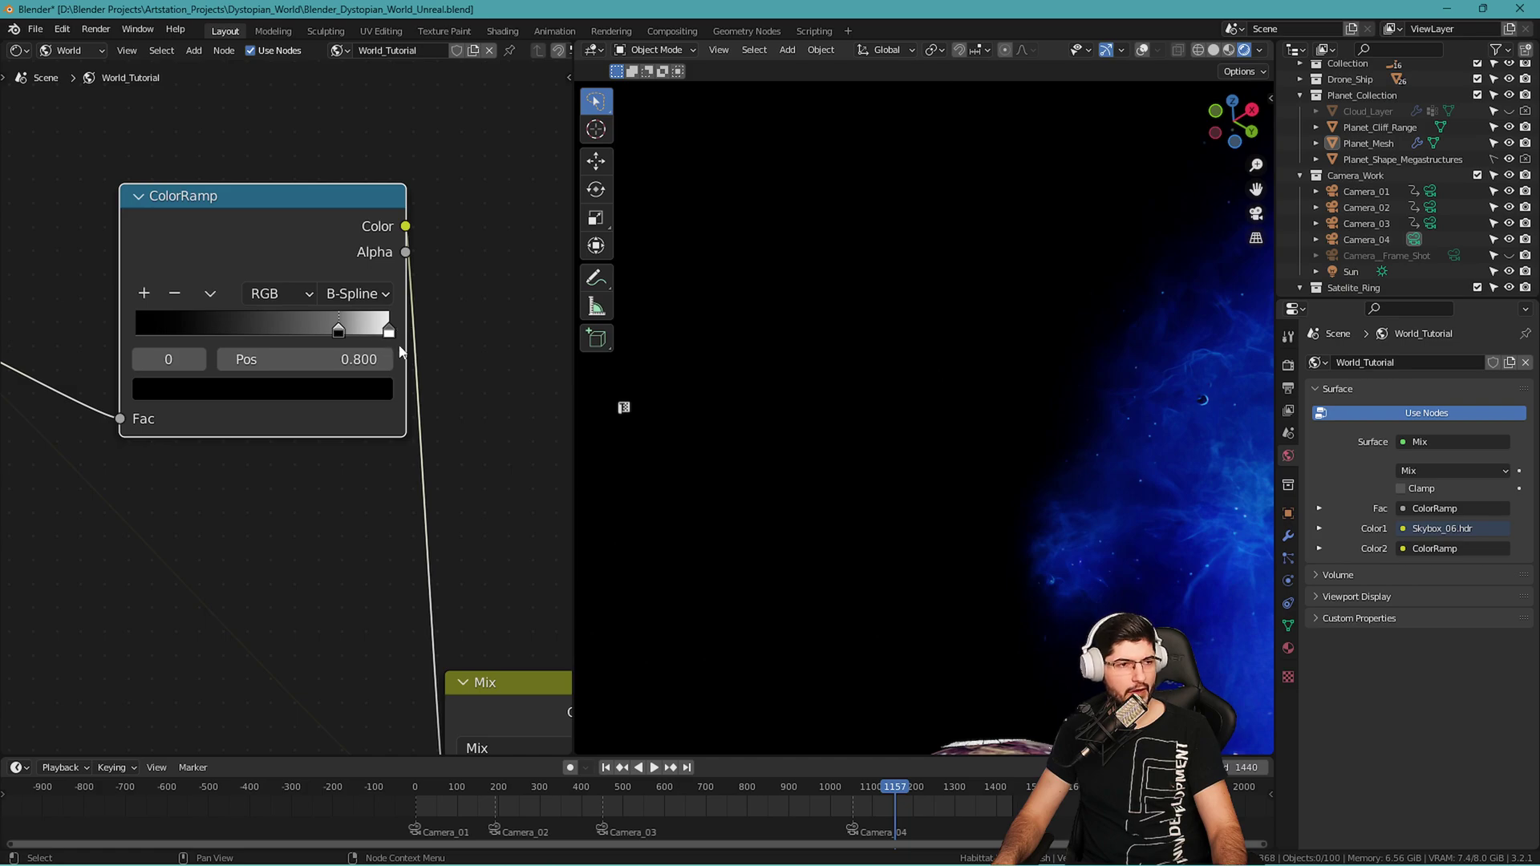
pyautogui.moveTo(388, 335); pyautogui.dragTo(302, 329)
pyautogui.moveTo(802, 449); pyautogui.dragTo(1083, 230, button='middle')
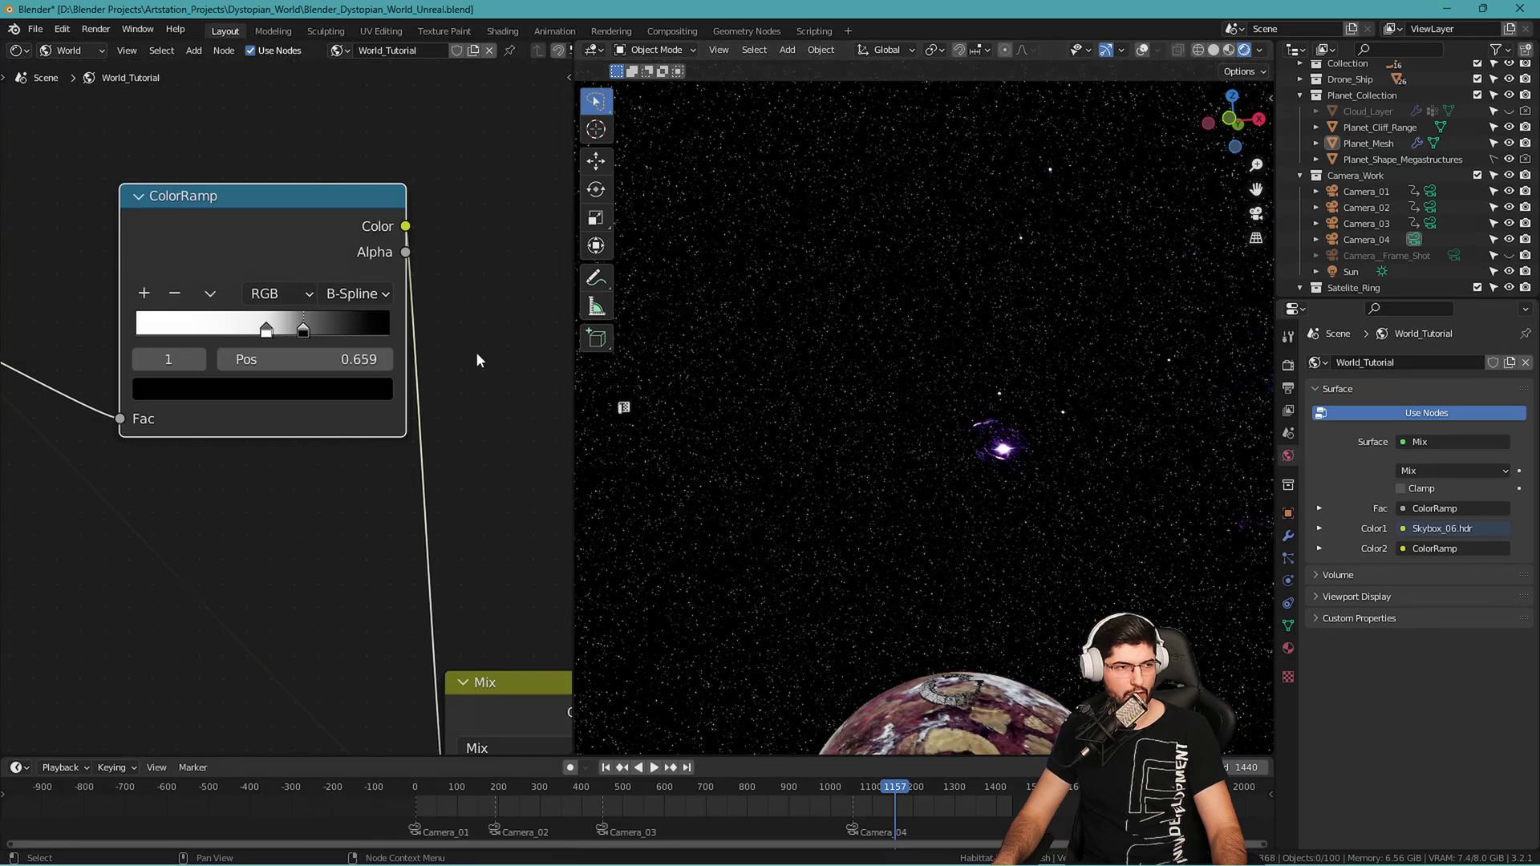
pyautogui.moveTo(280, 335); pyautogui.dragTo(88, 333)
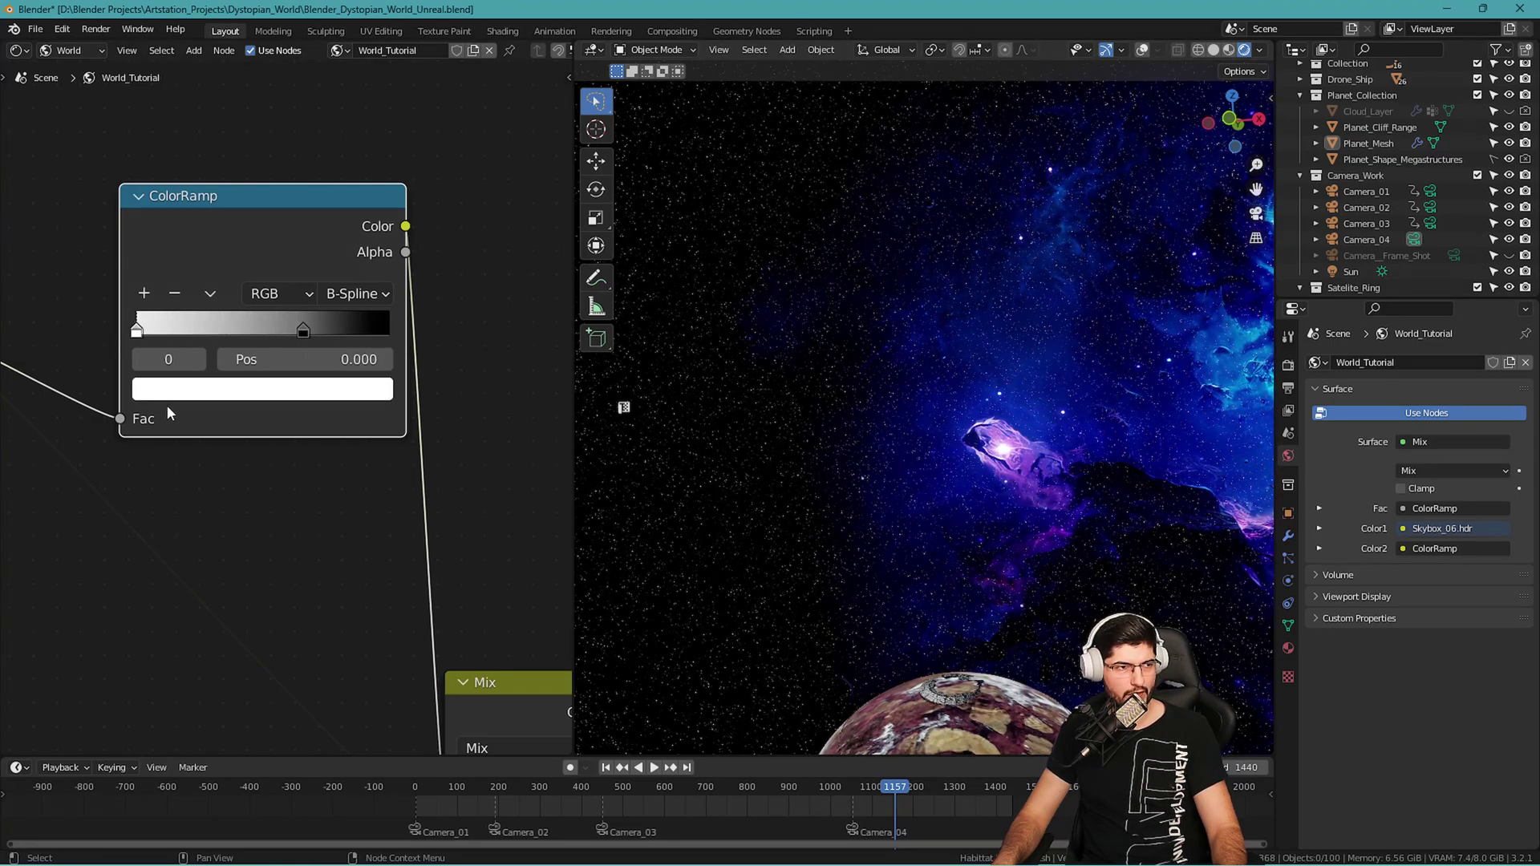
# Darken the mask ColorRamp's white stop to gray, move the black stop to 0.059, and check the sky.
pyautogui.click(205, 392)
pyautogui.moveTo(297, 330); pyautogui.dragTo(152, 329)
pyautogui.moveTo(338, 181); pyautogui.dragTo(338, 127)
pyautogui.moveTo(304, 328); pyautogui.dragTo(151, 307)
pyautogui.moveTo(671, 446); pyautogui.dragTo(1110, 413, button='middle')
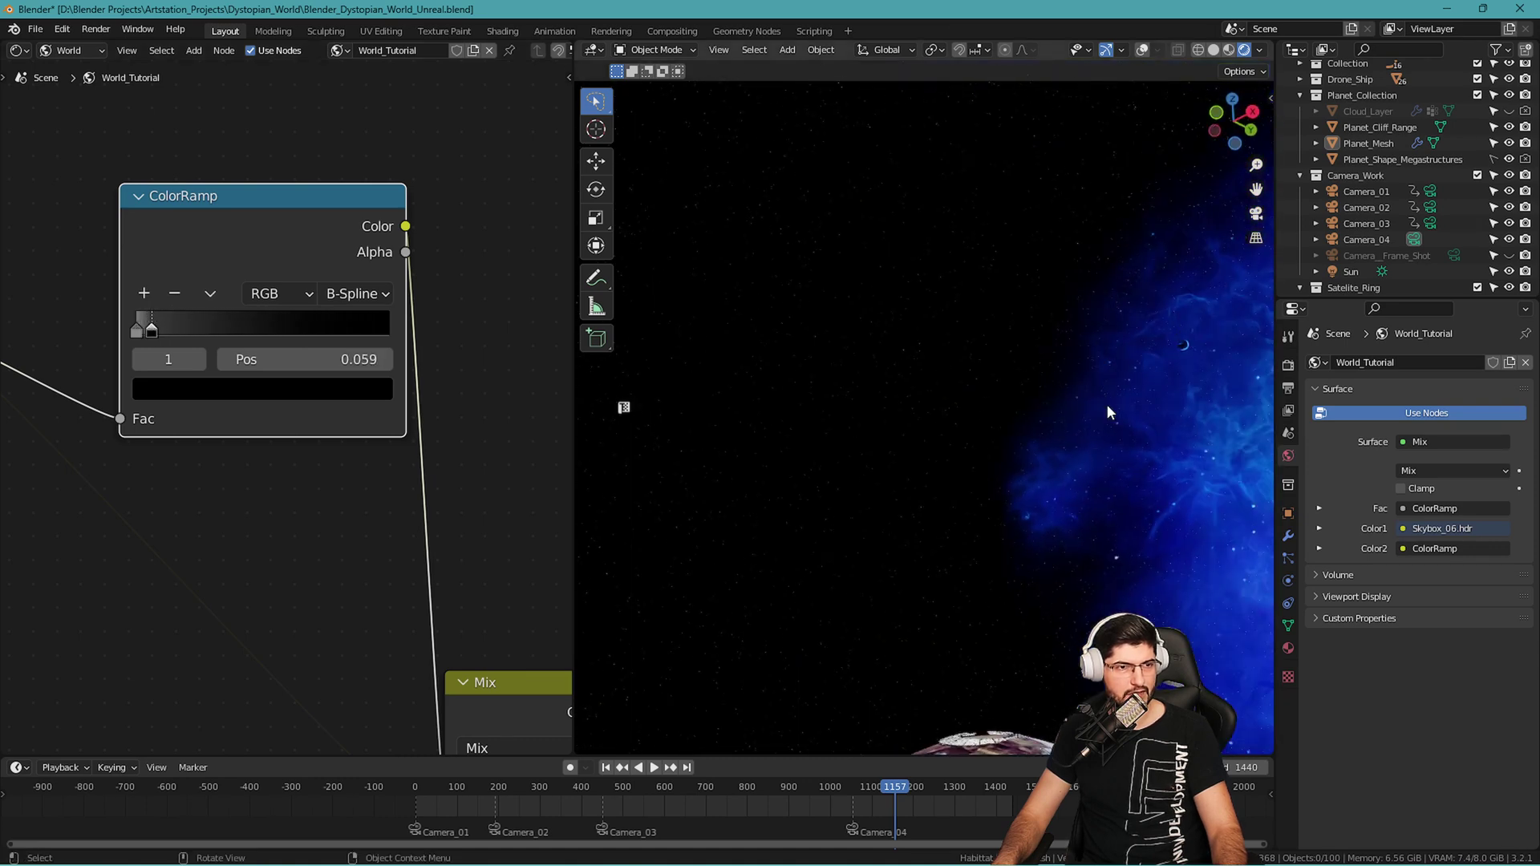
# Adjust the gray stop's brightness on the mask ColorRamp and fine-tune the black stop's position to 0.018.
pyautogui.scroll(1, 136, 321)
pyautogui.moveTo(142, 318); pyautogui.dragTo(199, 329)
pyautogui.click(114, 313)
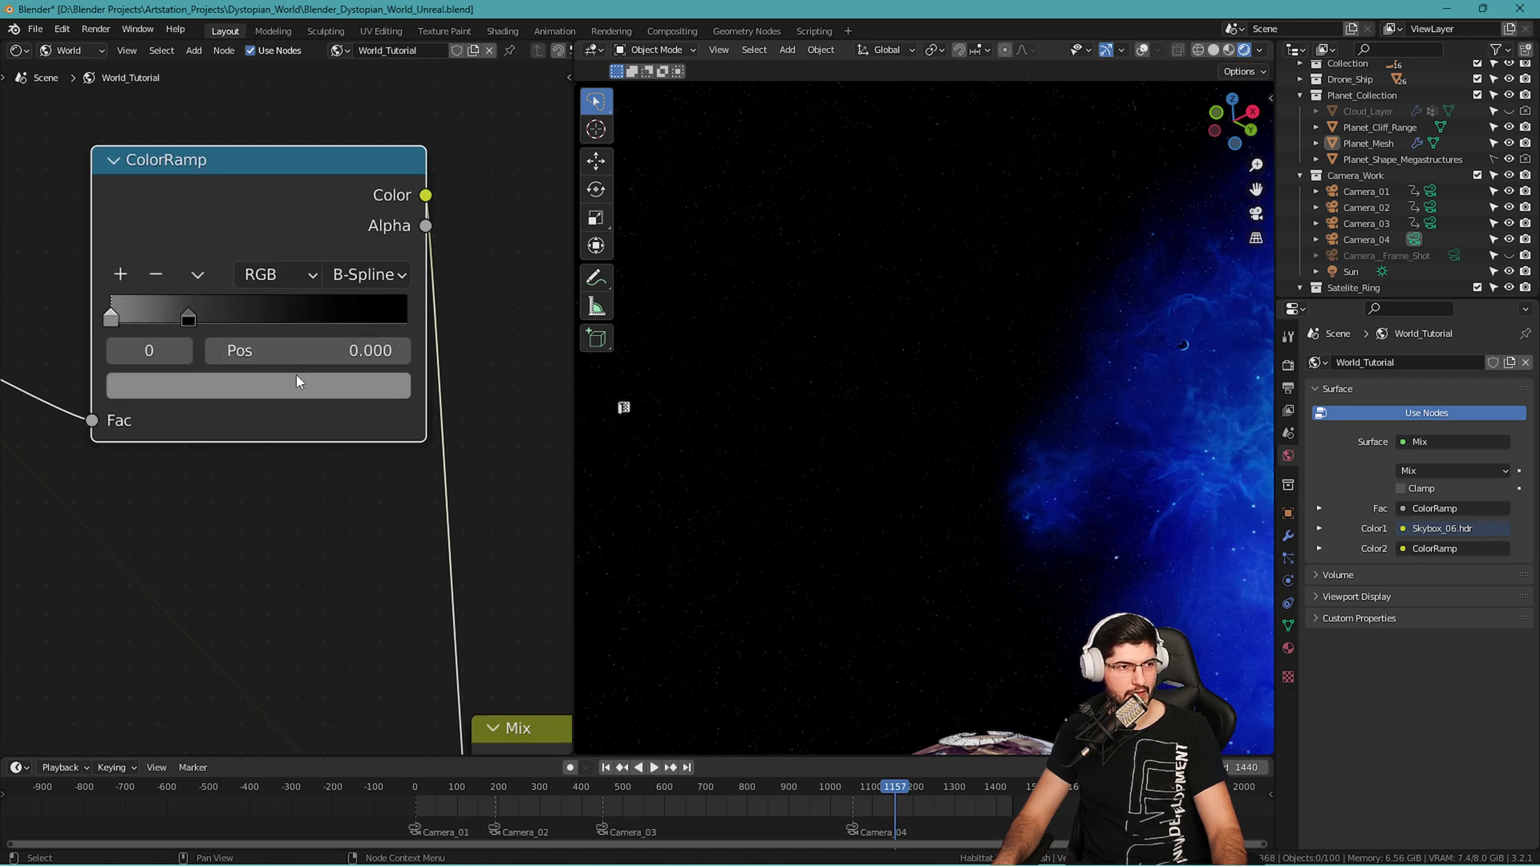
pyautogui.click(303, 386)
pyautogui.moveTo(347, 511); pyautogui.dragTo(347, 435)
pyautogui.moveTo(1019, 414); pyautogui.dragTo(1123, 426, button='middle')
pyautogui.moveTo(188, 315); pyautogui.dragTo(115, 321)
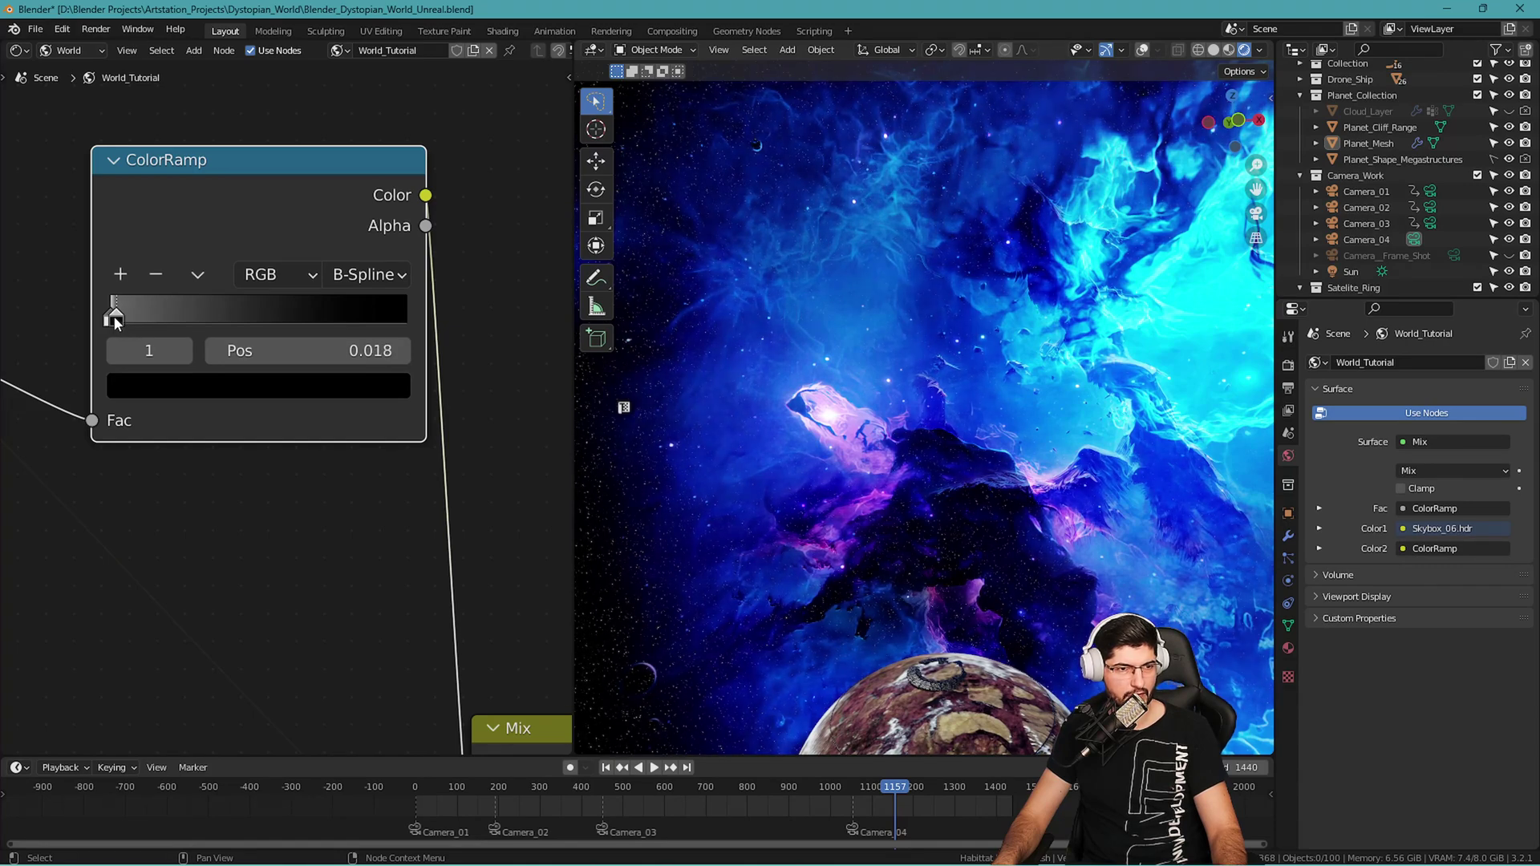
# Check the nebula's transition into the star field and set the mask ColorRamp's interpolation to Cardinal.
pyautogui.moveTo(722, 373); pyautogui.dragTo(1098, 200, button='middle')
pyautogui.moveTo(1174, 300); pyautogui.dragTo(817, 357, button='middle')
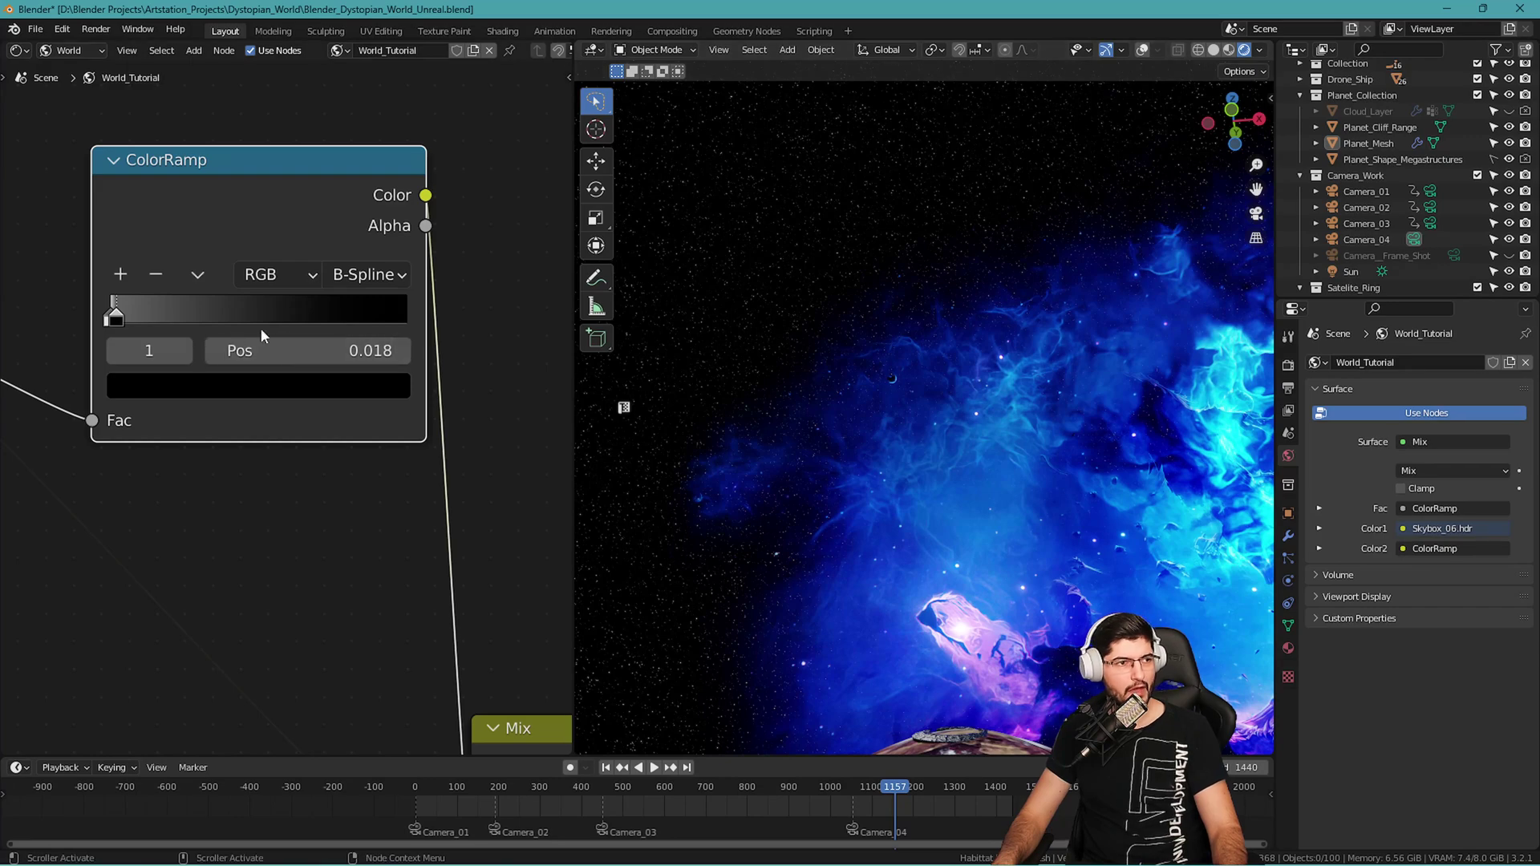
pyautogui.click(361, 282)
pyautogui.click(354, 282)
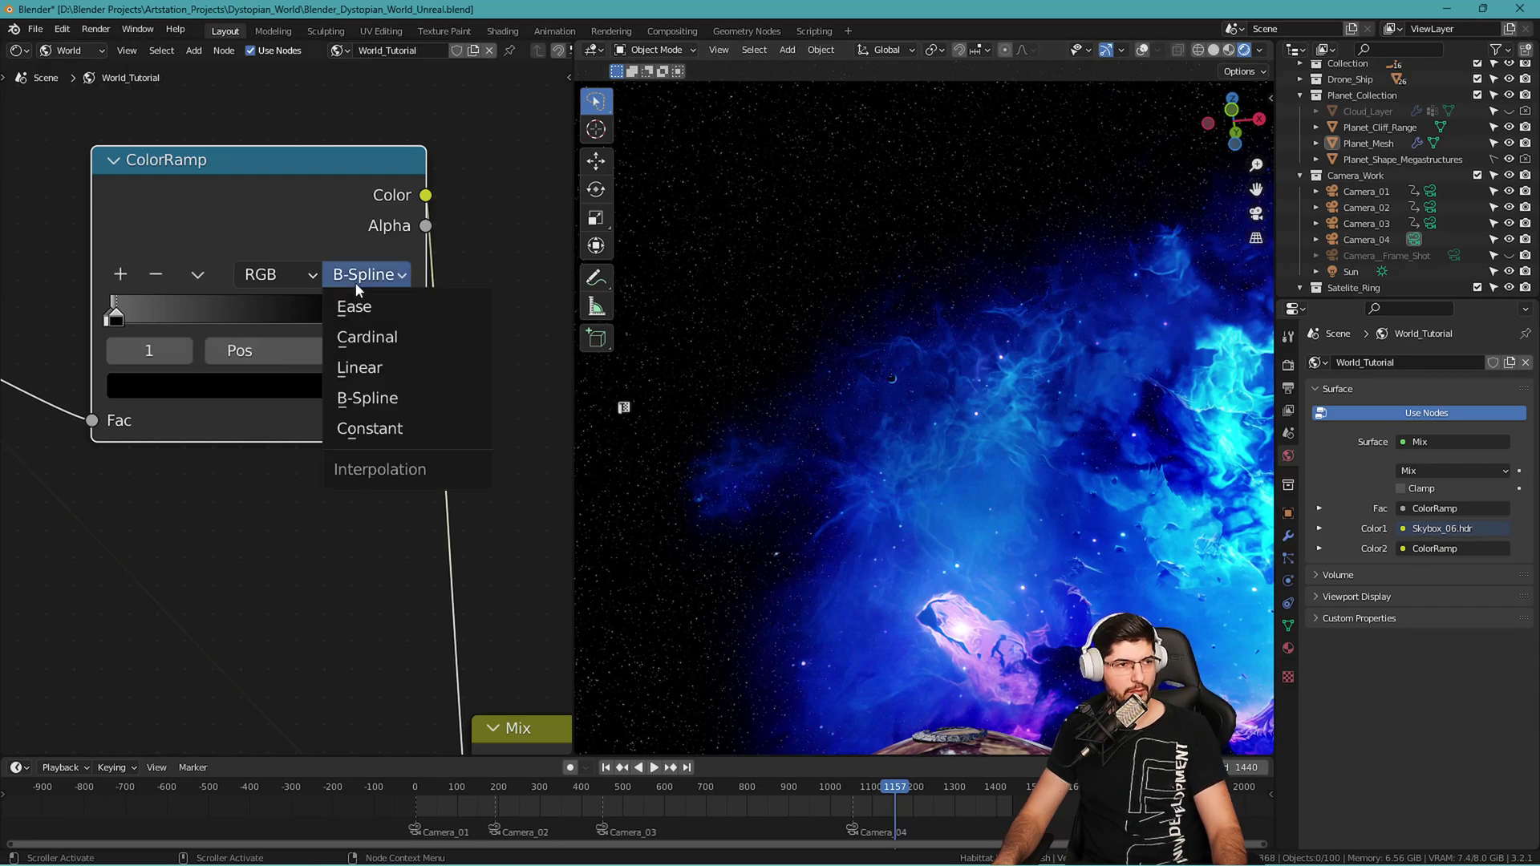
pyautogui.click(367, 337)
# Set the mask ColorRamp's black stop position to 0.001 and inspect the stars and nebula around the planet.
pyautogui.moveTo(131, 324)
pyautogui.mouseDown()
pyautogui.moveTo(89, 321)
pyautogui.moveTo(118, 313)
pyautogui.mouseUp()
pyautogui.click(110, 322)
pyautogui.click(248, 350)
pyautogui.write('0.001')
pyautogui.press('Return')
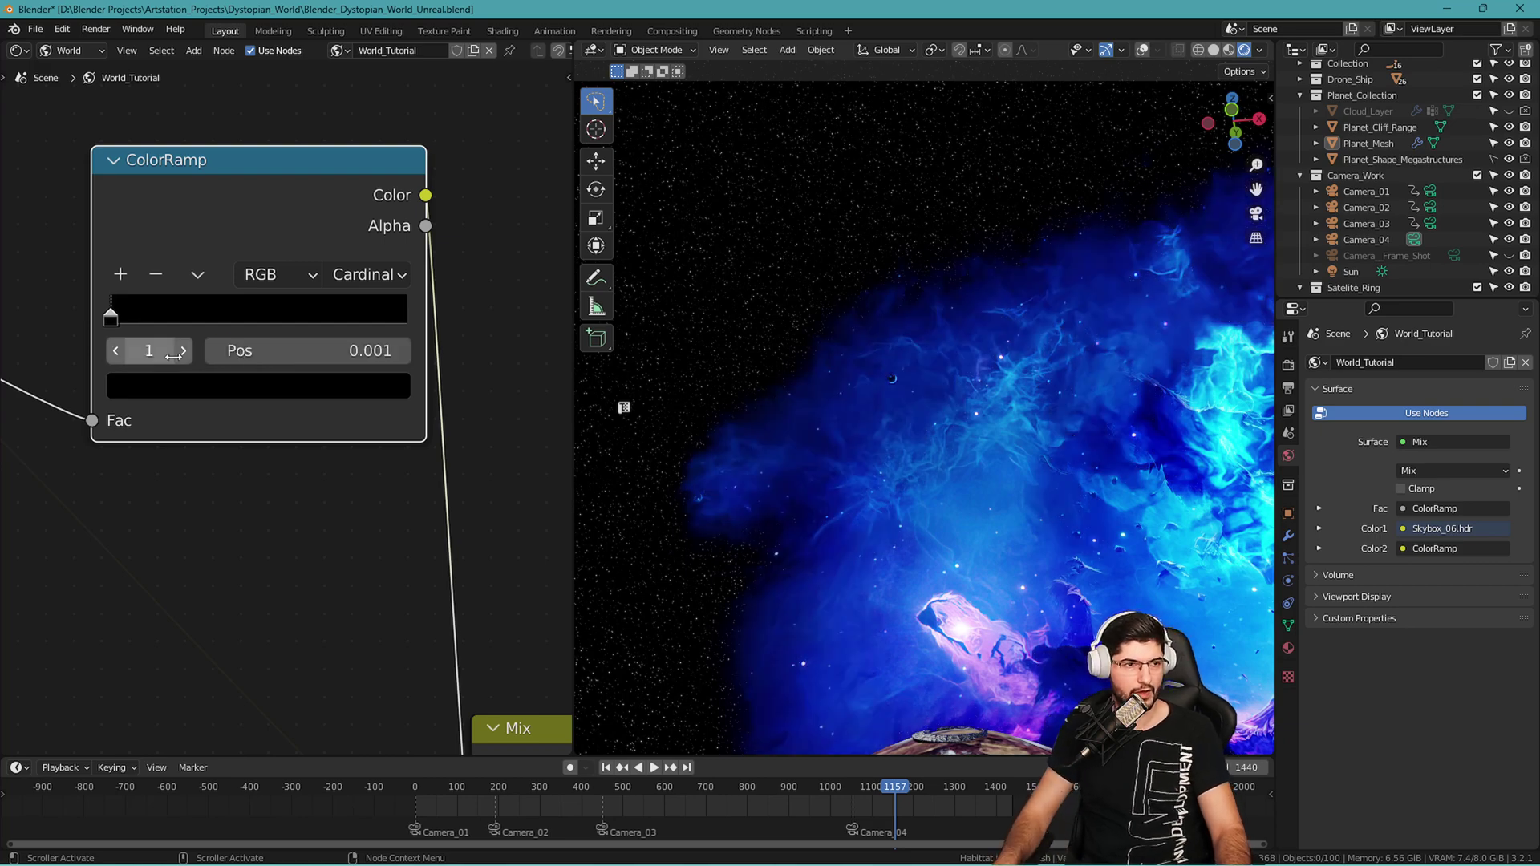
pyautogui.moveTo(933, 442); pyautogui.dragTo(1125, 382, button='middle')
pyautogui.moveTo(954, 310); pyautogui.dragTo(1106, 250, button='middle')
pyautogui.moveTo(1178, 301); pyautogui.dragTo(806, 361, button='middle')
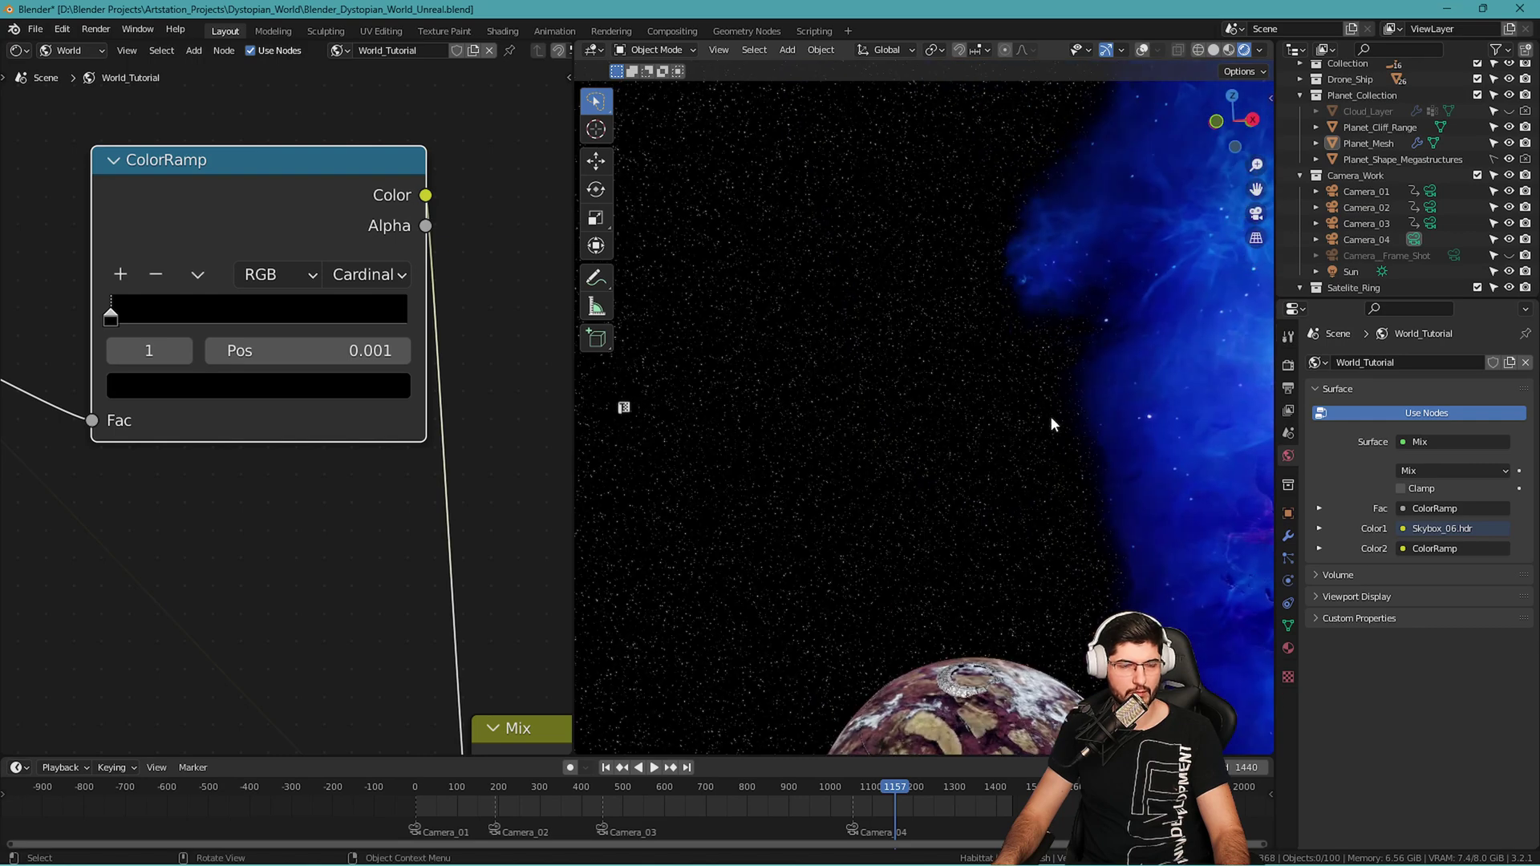
pyautogui.moveTo(1065, 281); pyautogui.dragTo(1065, 350, button='middle')
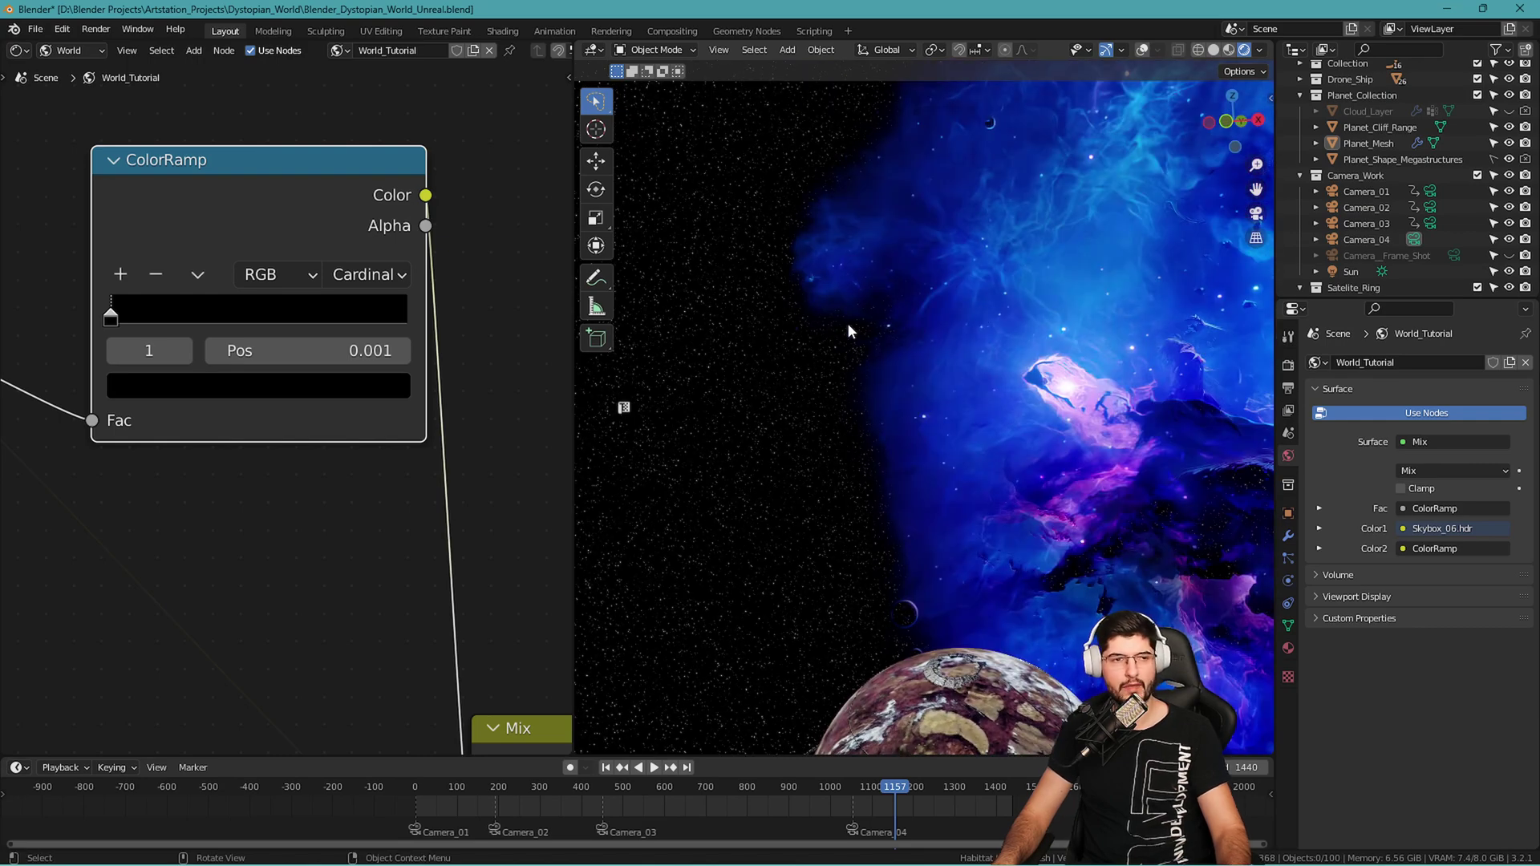
pyautogui.moveTo(831, 416); pyautogui.dragTo(738, 449, button='middle')
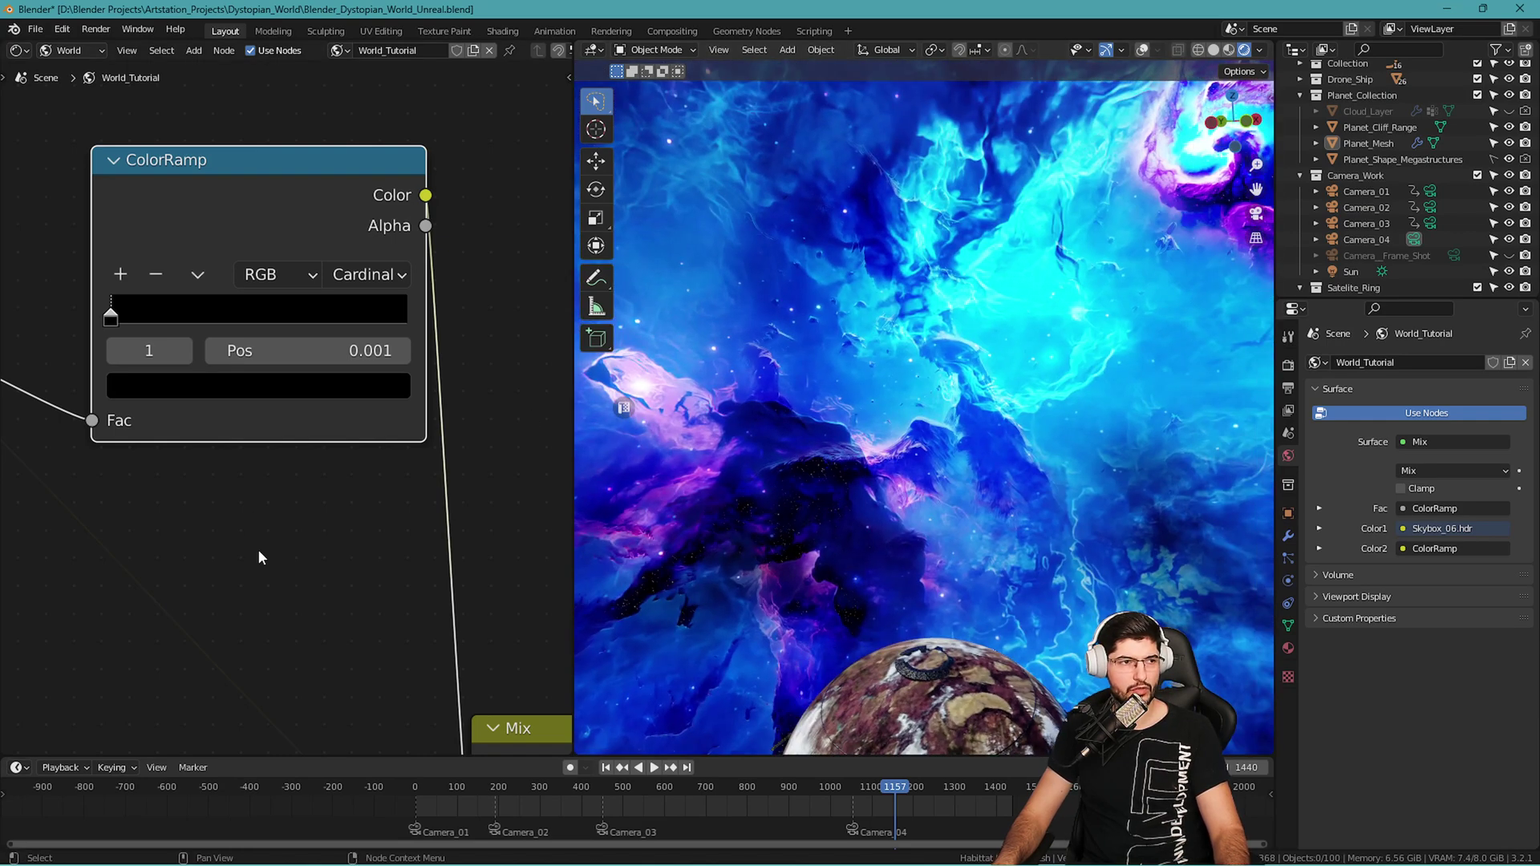
# Duplicate the Skybox_06.hdr environment texture, place the copy above the original, and feed it the Mapping node's Vector output.
pyautogui.scroll(-1, 257, 552)
pyautogui.moveTo(190, 505); pyautogui.dragTo(372, 484, button='middle')
pyautogui.scroll(-3, 287, 552)
pyautogui.scroll(-3, 337, 514)
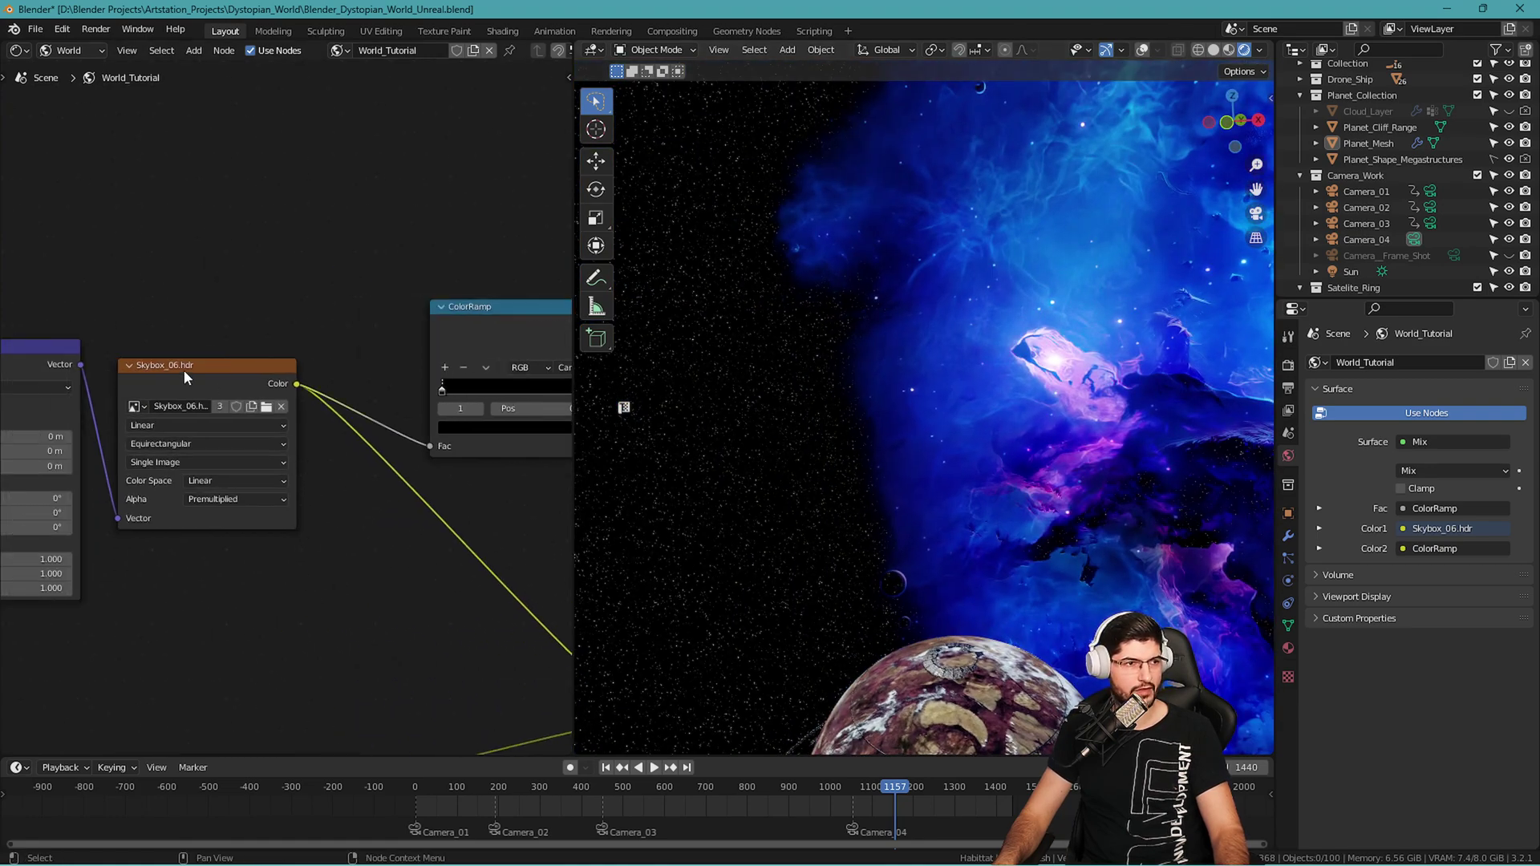
pyautogui.hotkey('shift', 'd')
pyautogui.click(183, 311)
pyautogui.moveTo(185, 306); pyautogui.dragTo(384, 335, button='middle')
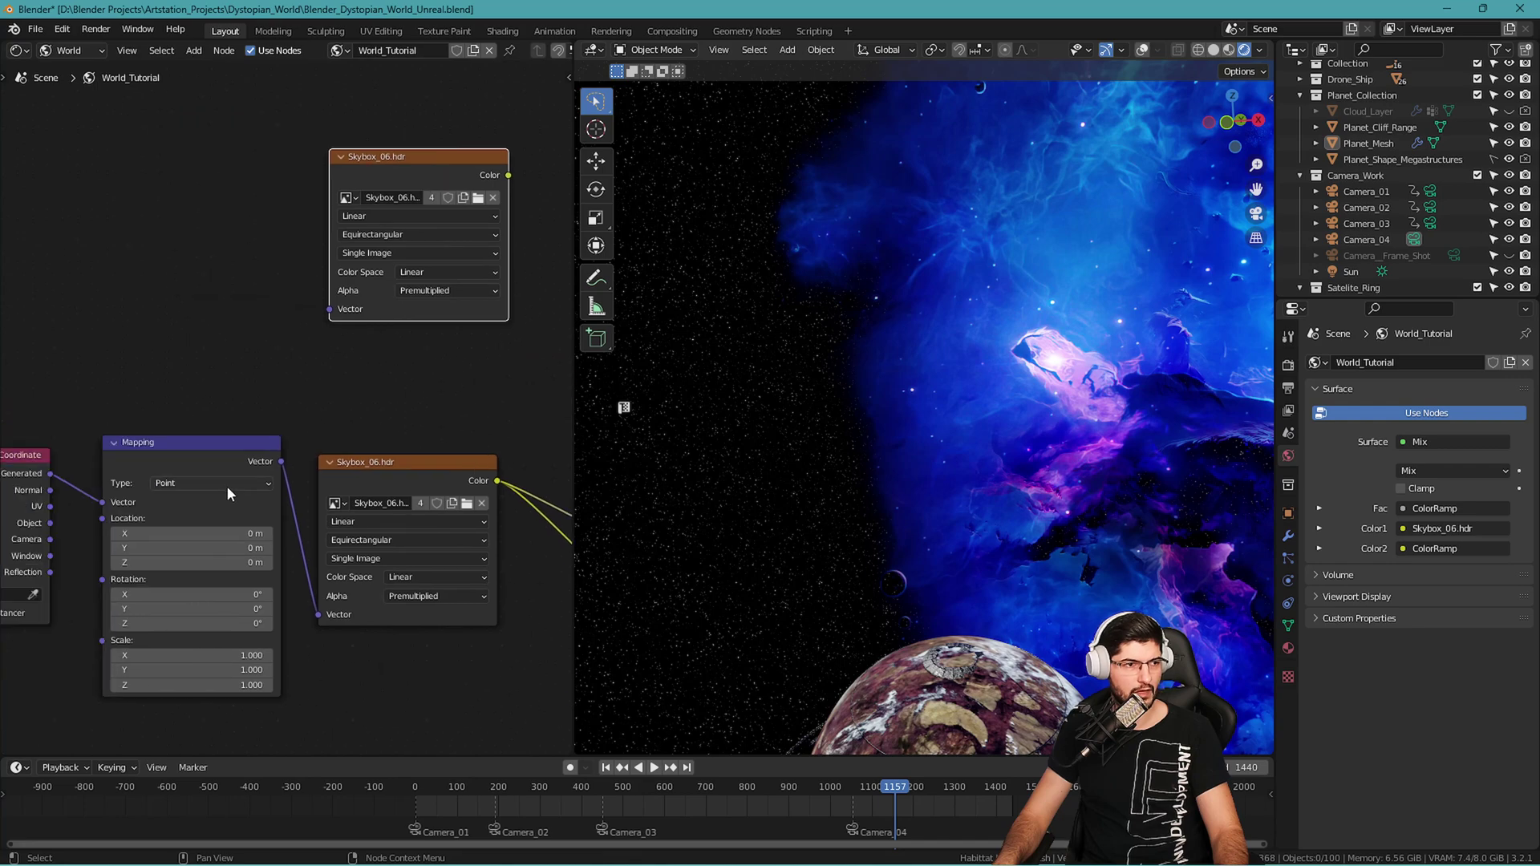
pyautogui.moveTo(148, 375); pyautogui.dragTo(282, 399, button='middle')
pyautogui.moveTo(413, 480); pyautogui.dragTo(463, 328)
pyautogui.moveTo(332, 376); pyautogui.dragTo(63, 414, button='middle')
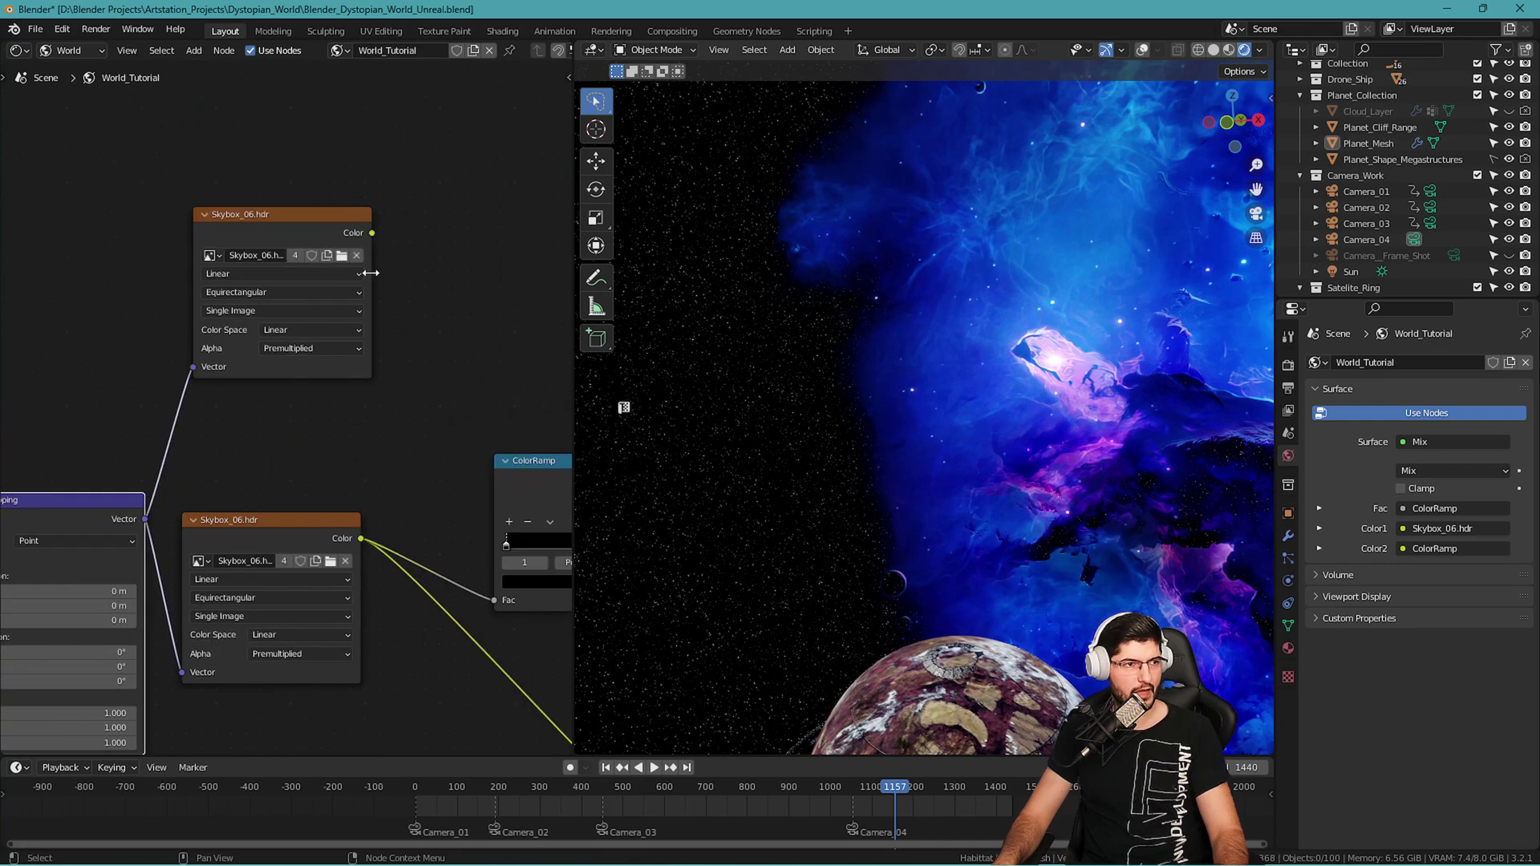
# Load Skybox_06_Alpha.hdr into the duplicated texture and connect its Color output to the mask ColorRamp's Fac input.
pyautogui.click(327, 255)
pyautogui.doubleClick(590, 272)
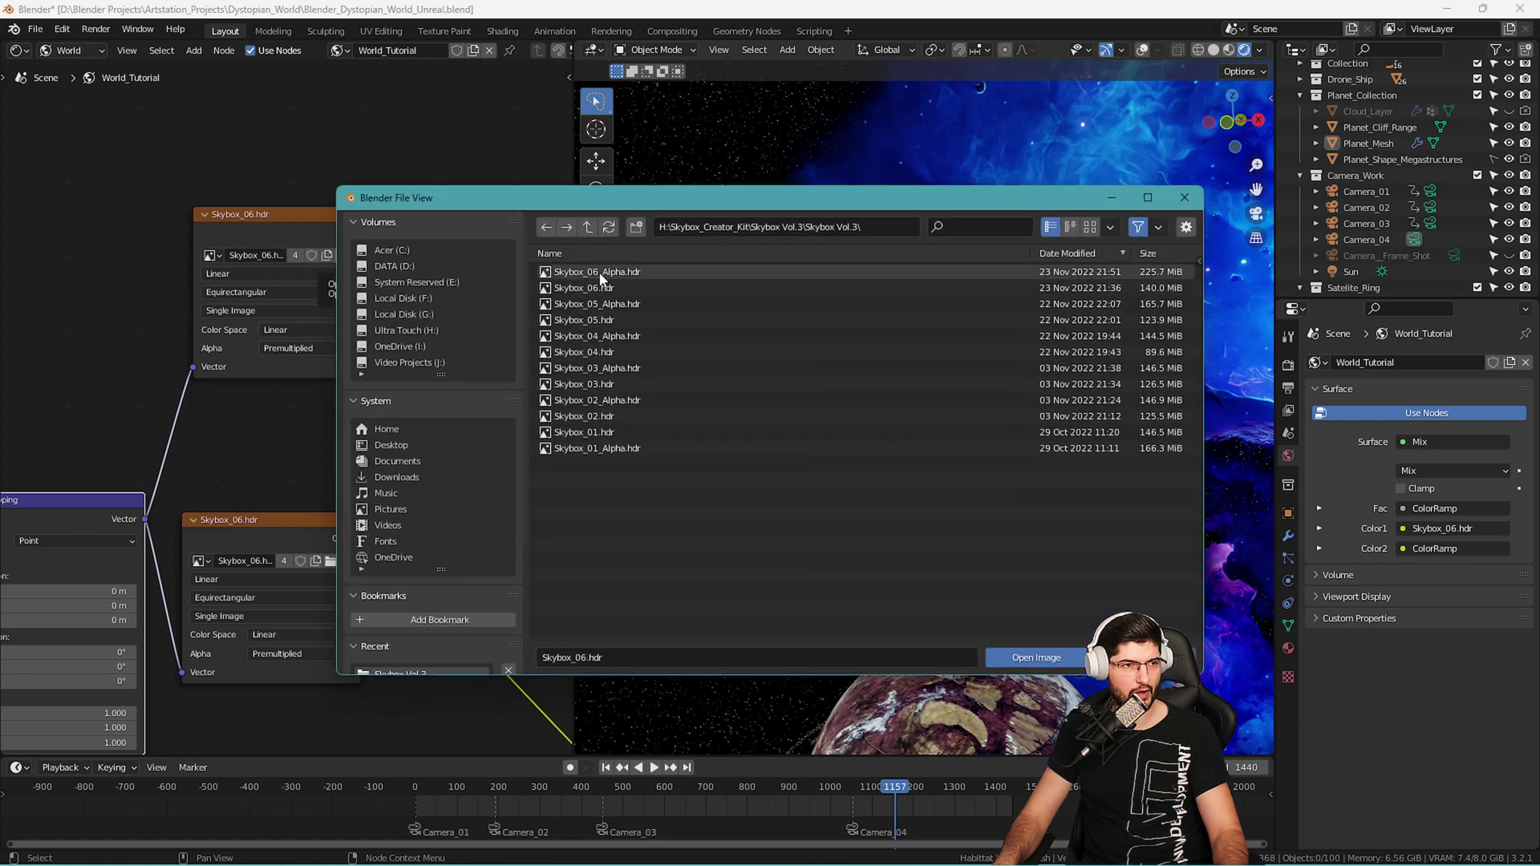
pyautogui.moveTo(249, 389); pyautogui.dragTo(192, 376, button='middle')
pyautogui.moveTo(313, 219); pyautogui.dragTo(441, 591)
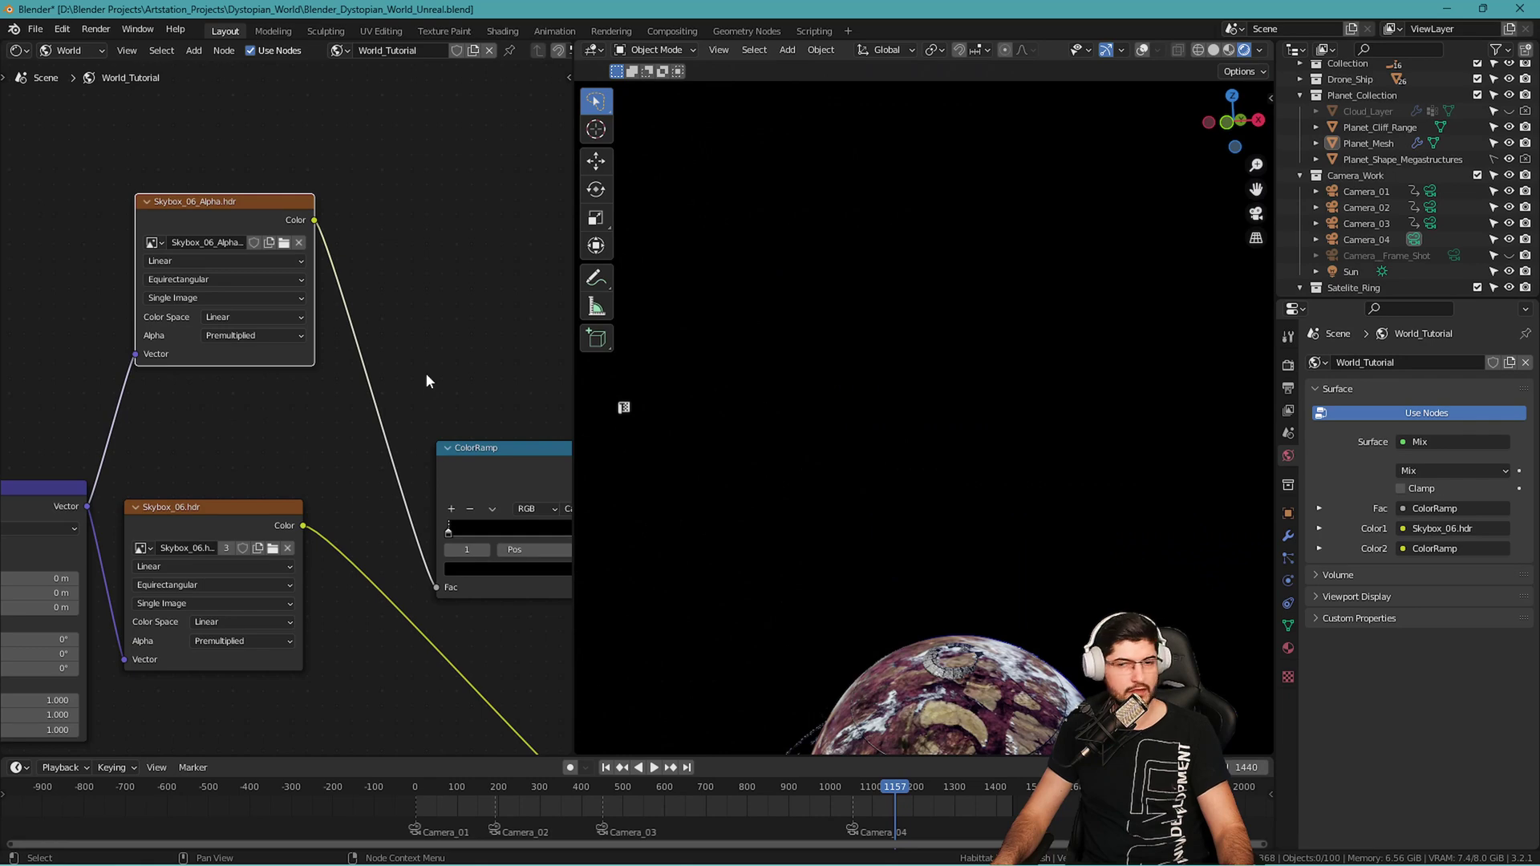
pyautogui.moveTo(322, 400); pyautogui.dragTo(301, 398, button='middle')
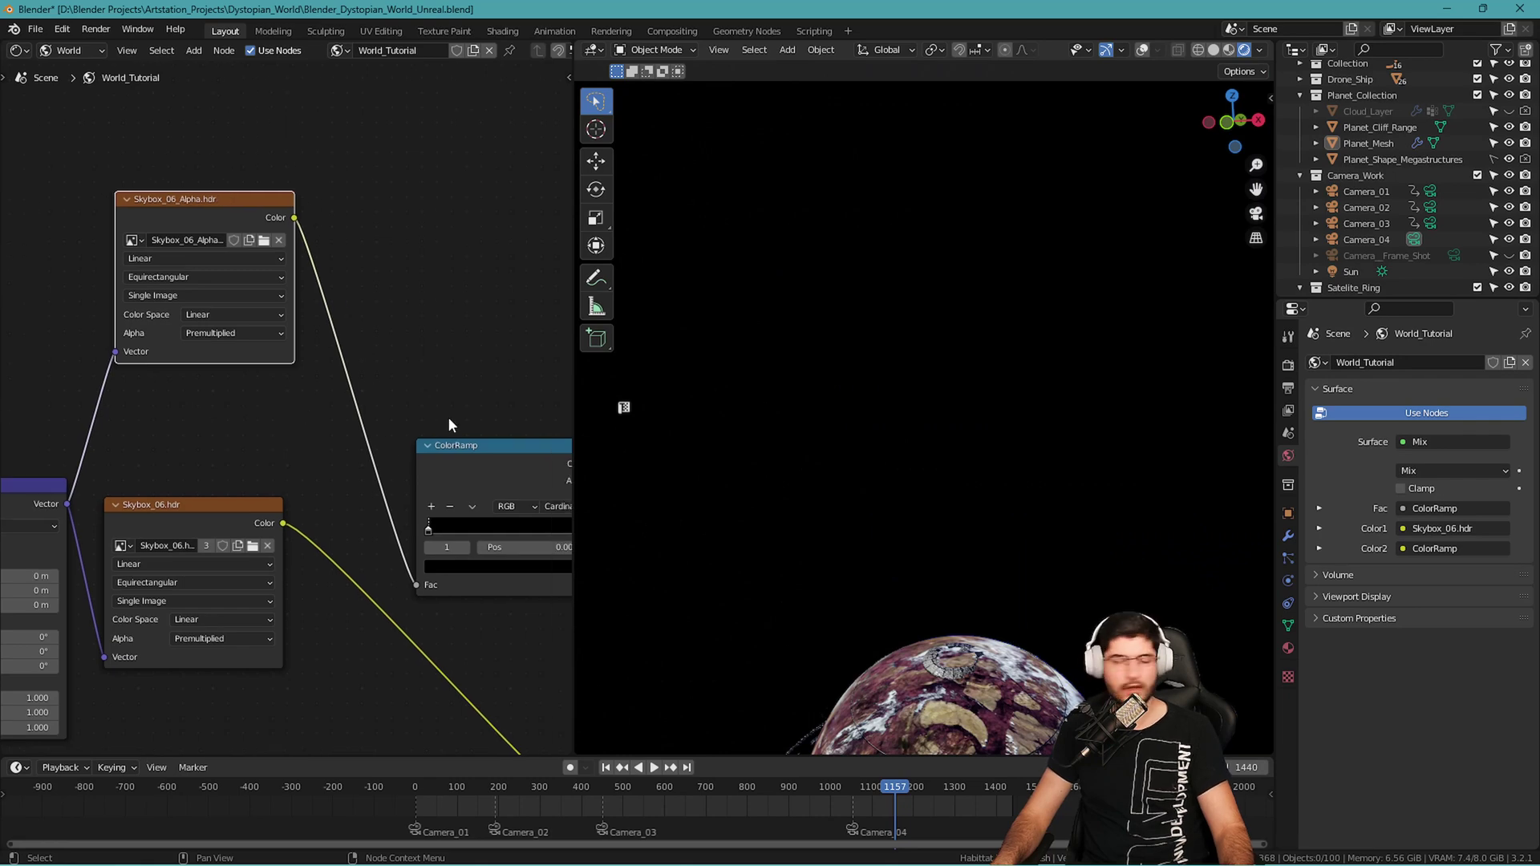
pyautogui.moveTo(217, 408); pyautogui.dragTo(83, 363, button='middle')
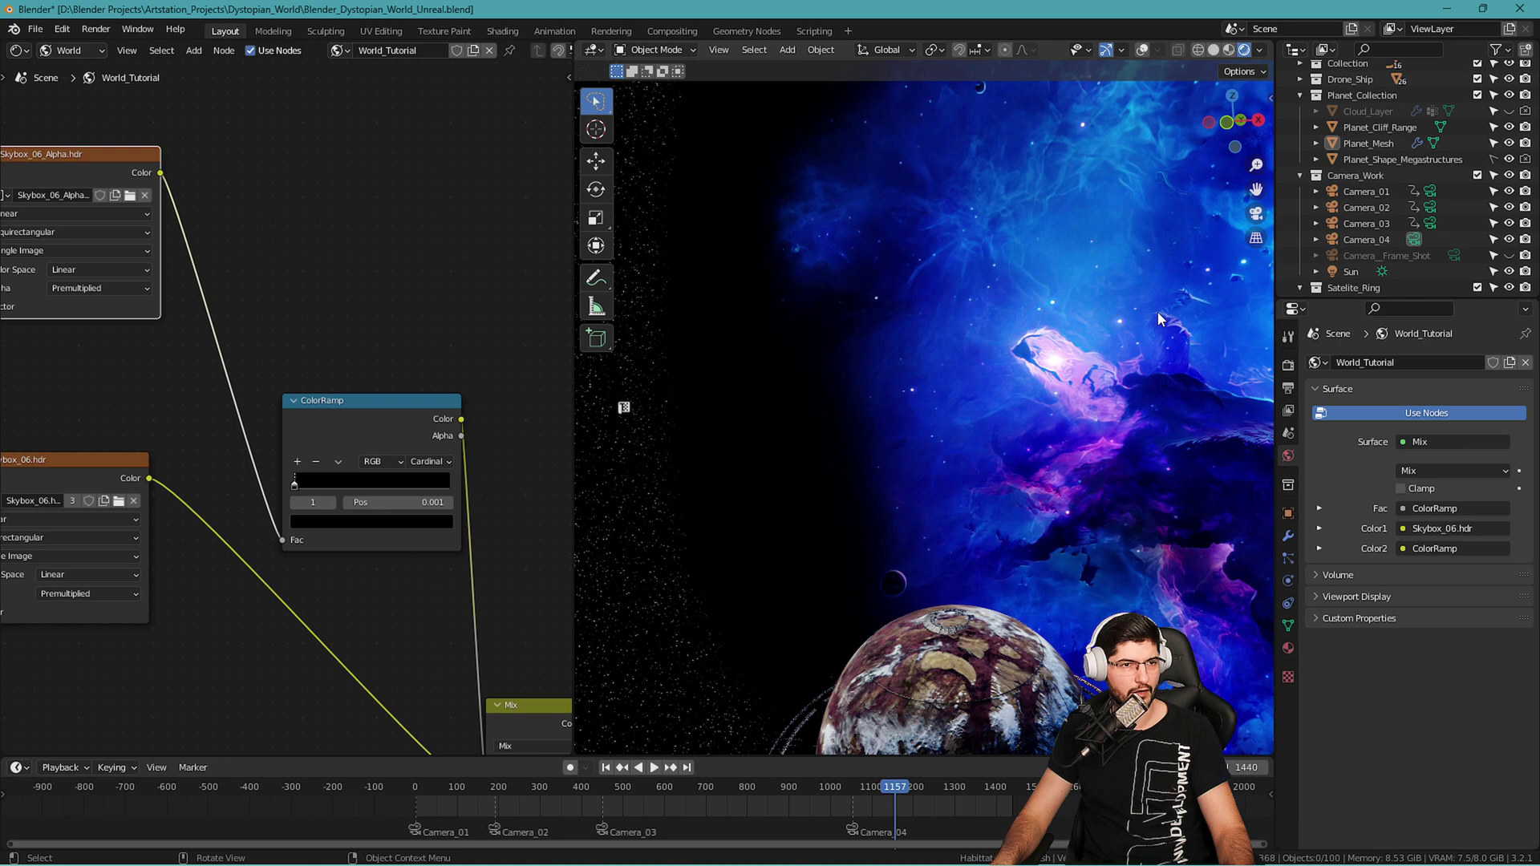
# Rework the mask ColorRamp's stops into a wider white-to-black fade with white at 0.000, and undo the last change.
pyautogui.moveTo(1158, 311); pyautogui.dragTo(797, 407, button='middle')
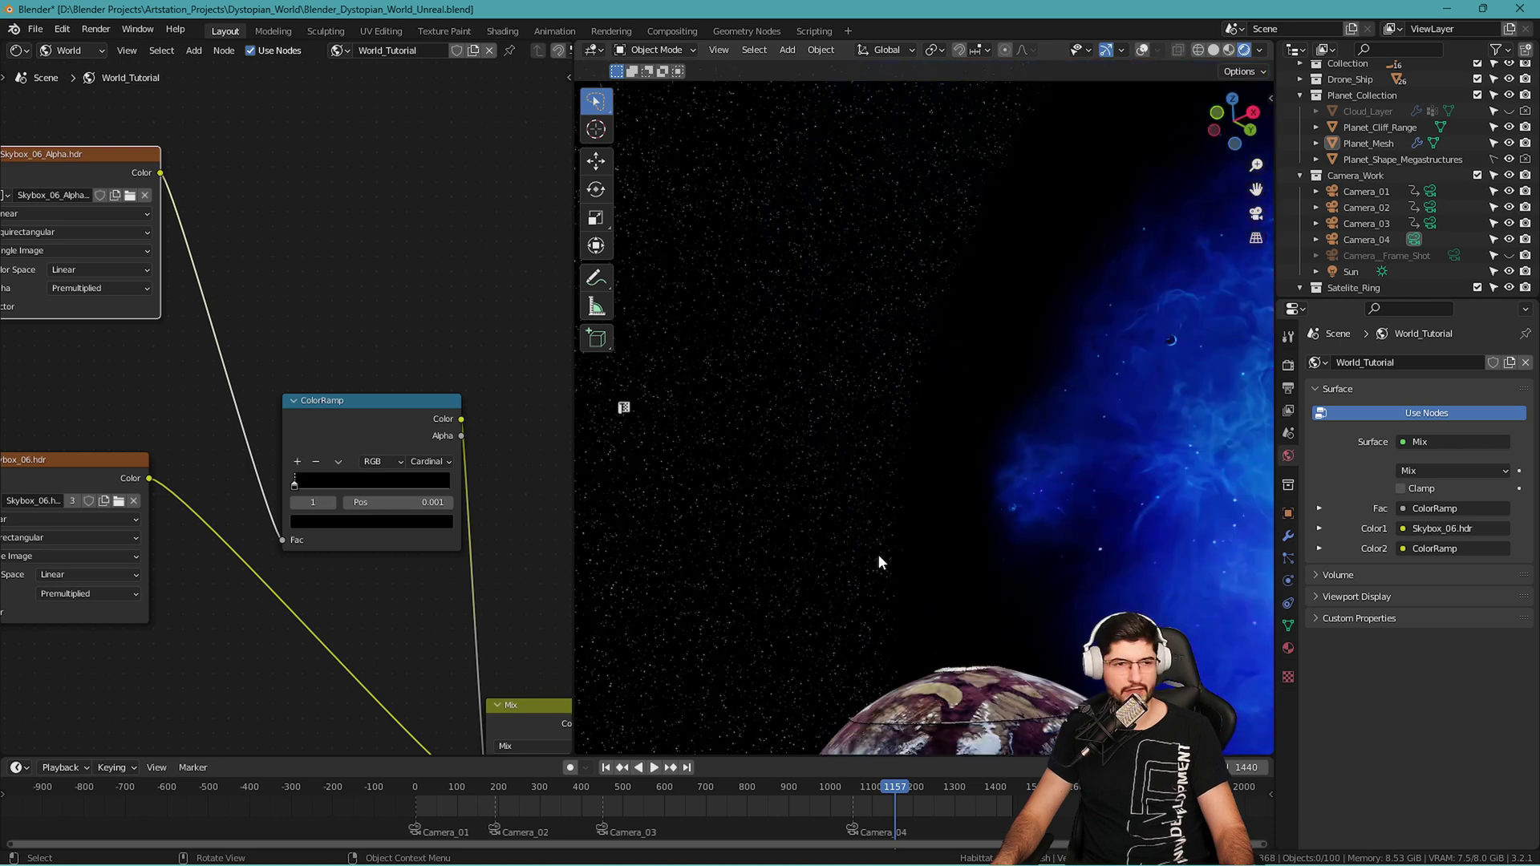
pyautogui.moveTo(322, 455); pyautogui.dragTo(253, 413, button='middle')
pyautogui.scroll(2, 234, 440)
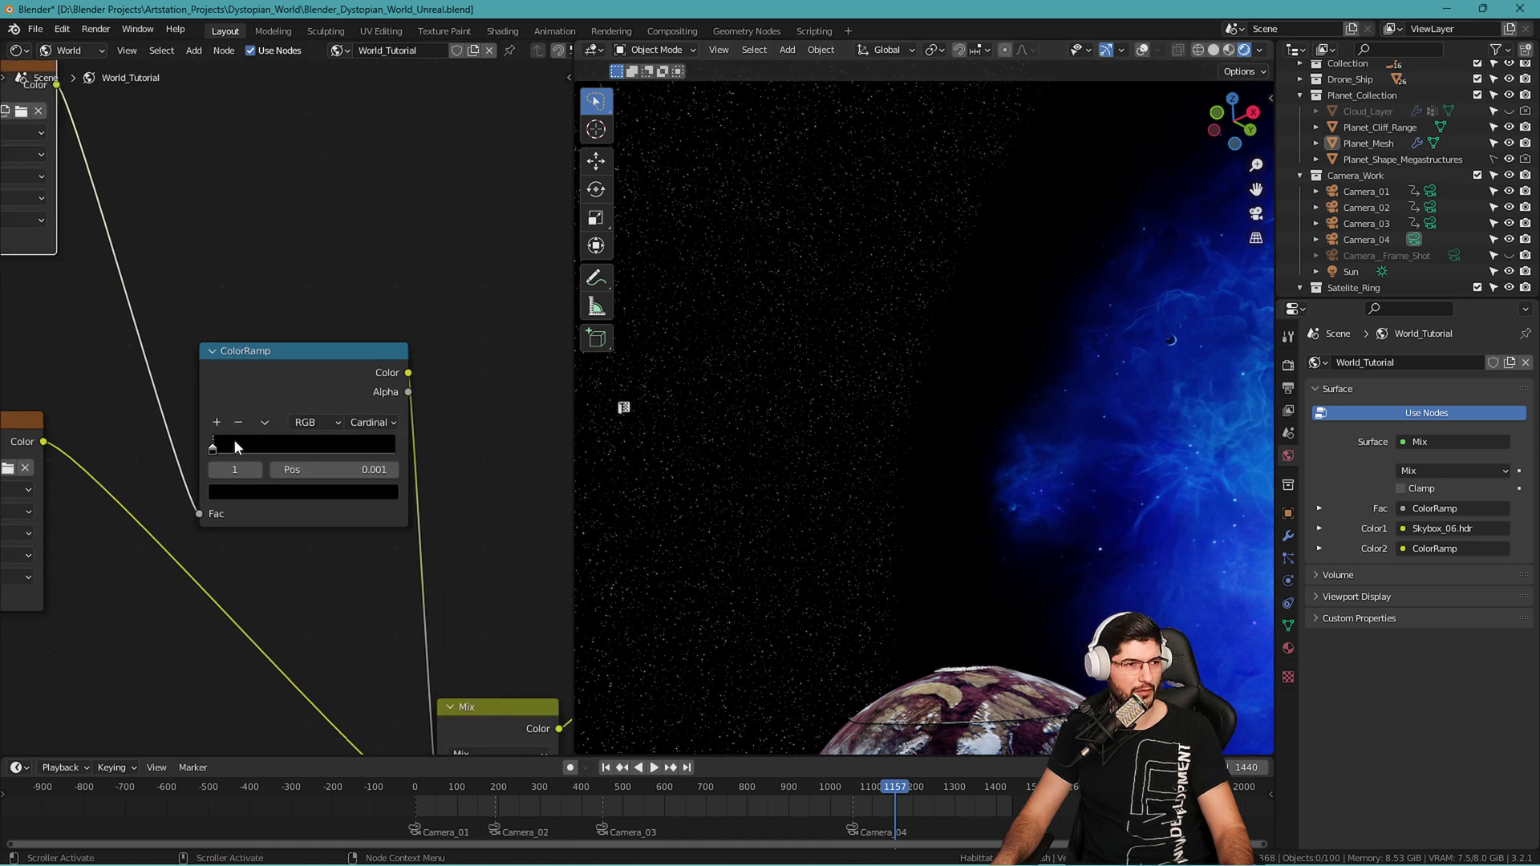
pyautogui.click(213, 449)
pyautogui.scroll(5, 216, 466)
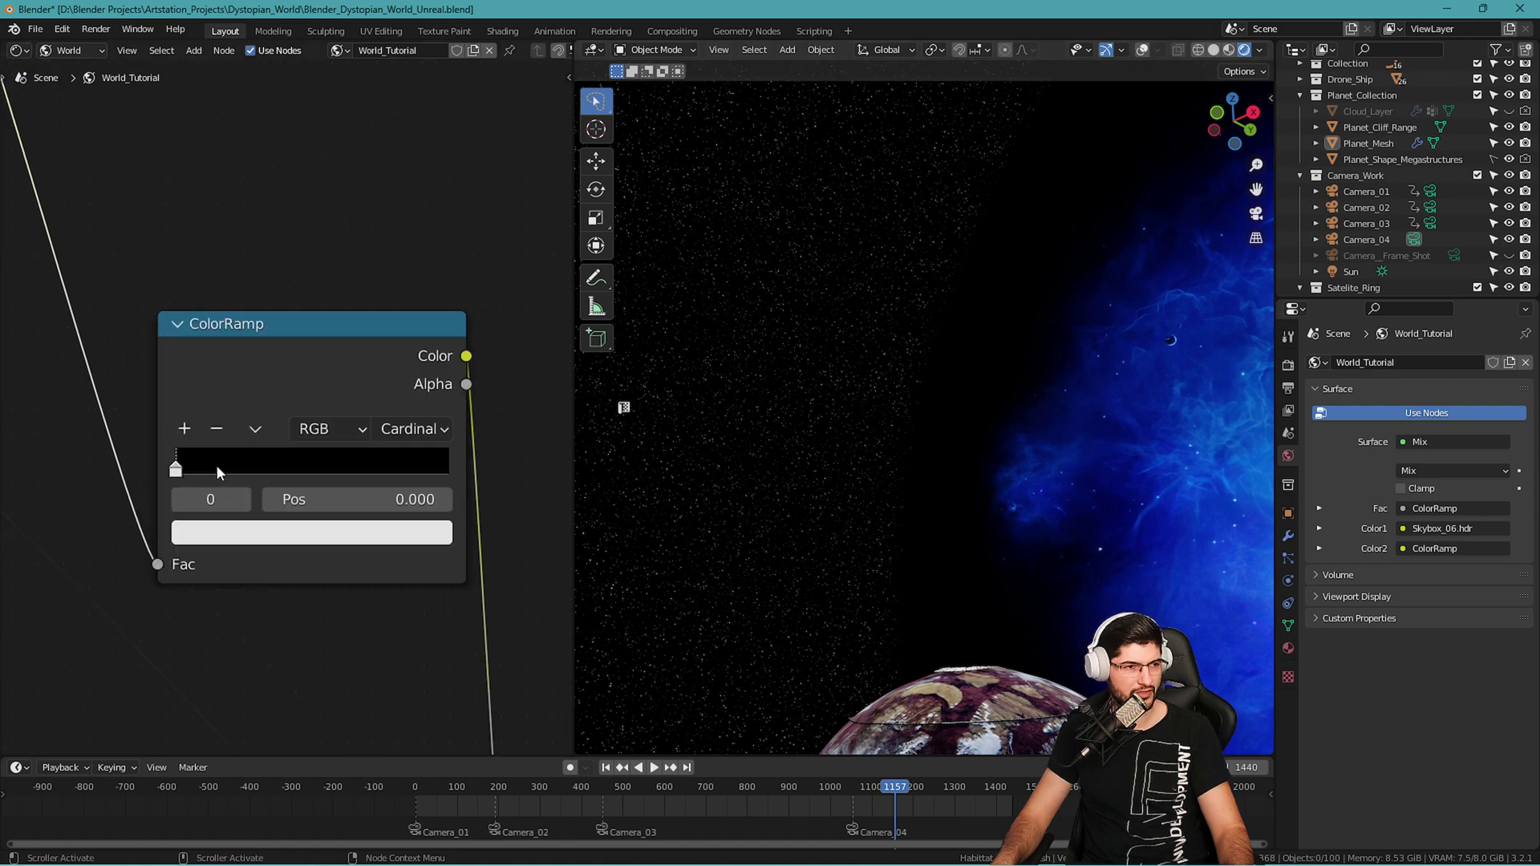
pyautogui.click(215, 464)
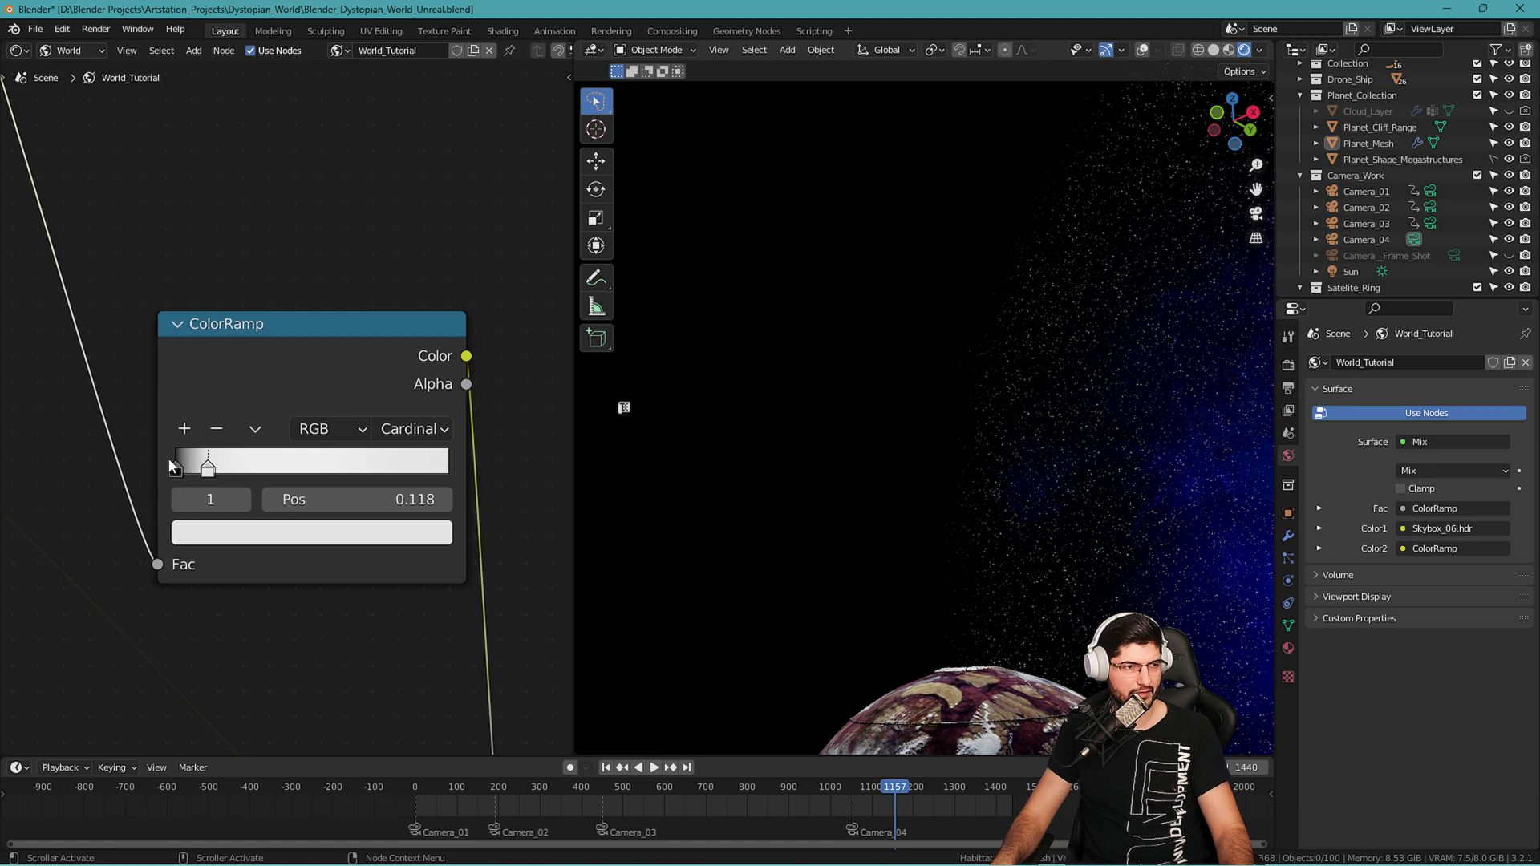
pyautogui.moveTo(170, 460); pyautogui.dragTo(265, 470)
pyautogui.moveTo(234, 470); pyautogui.dragTo(195, 473)
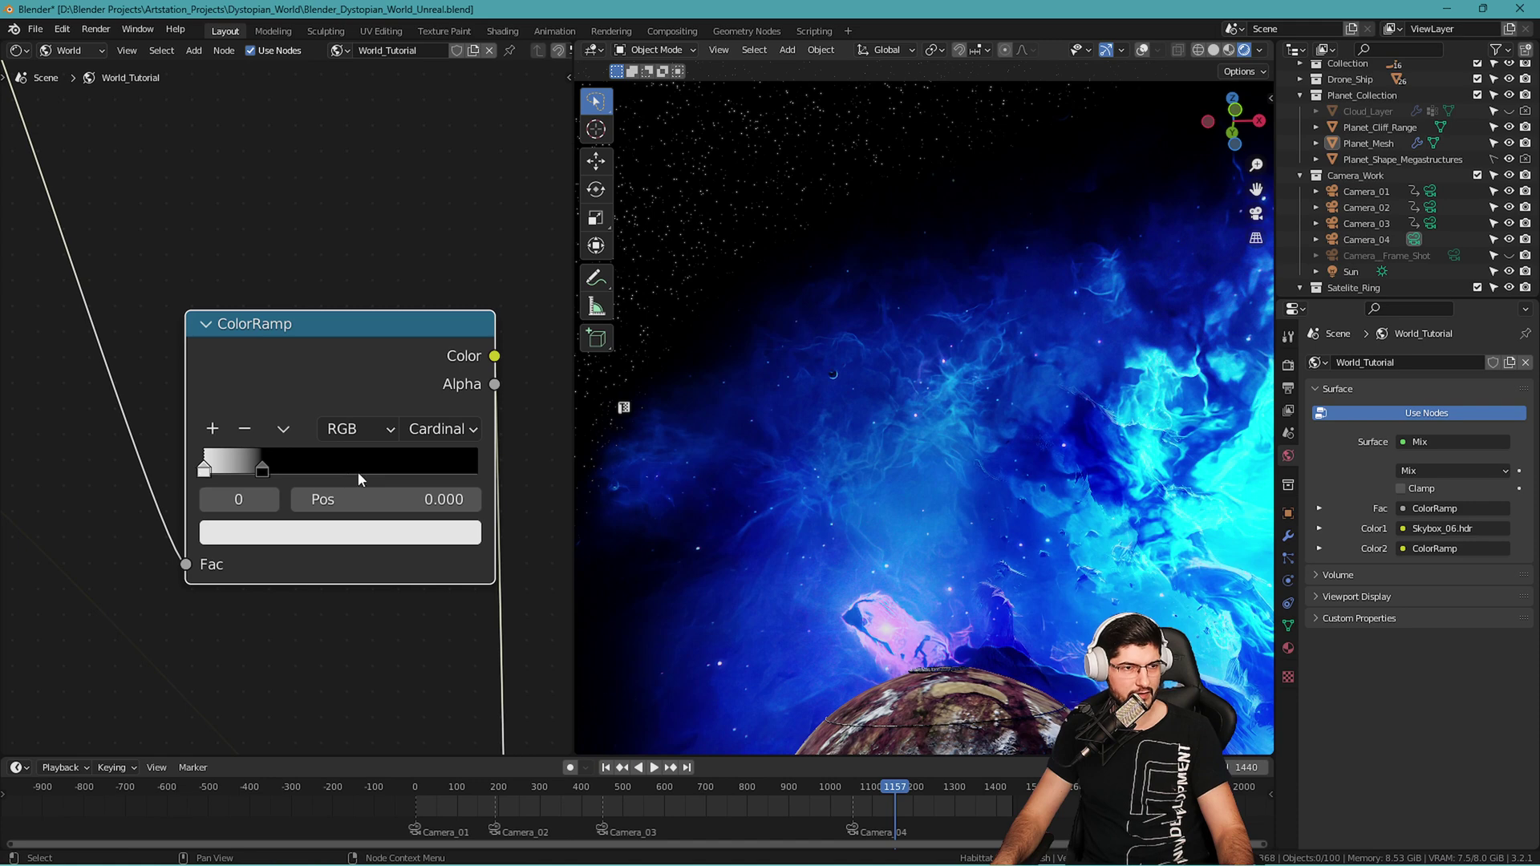
pyautogui.hotkey('ctrl', 'z')
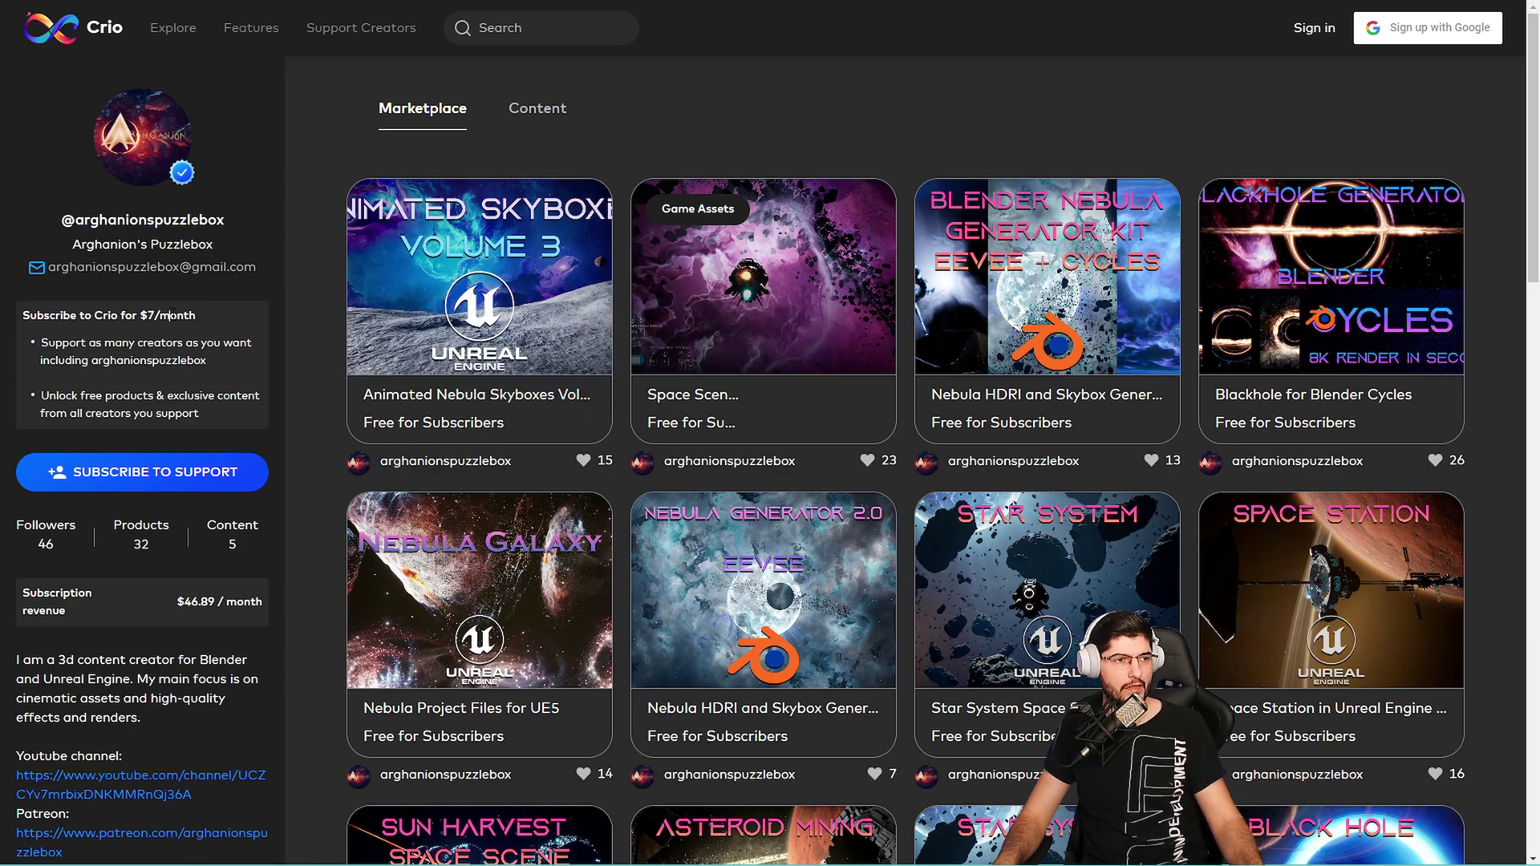
# Switch to the creator's Crio page and look through the marketplace products offered there.
pyautogui.scroll(-3, 1014, 446)
pyautogui.scroll(-5, 1009, 441)
pyautogui.scroll(3, 995, 481)
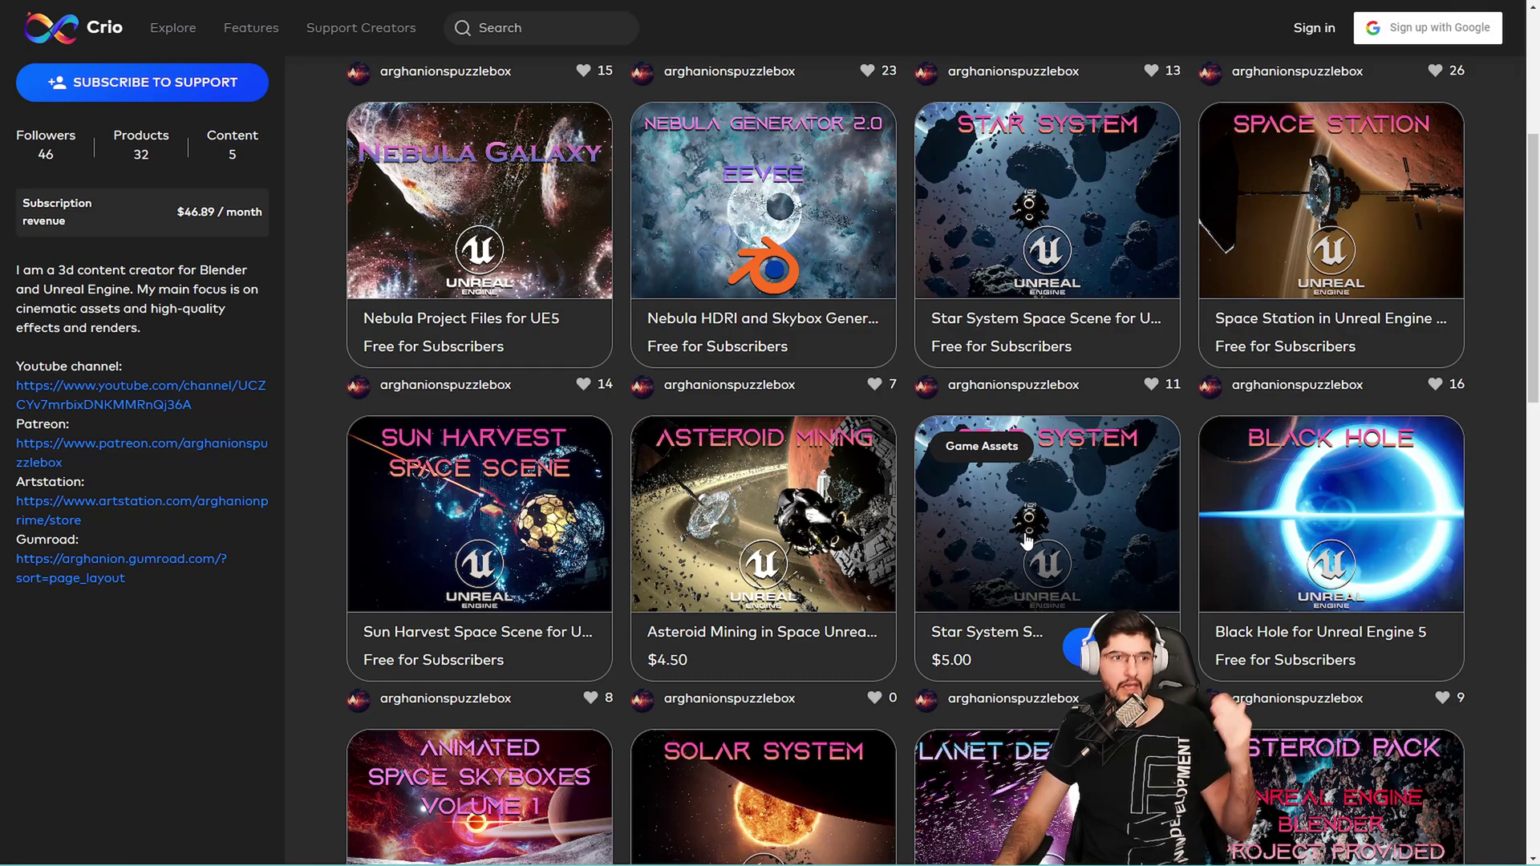
pyautogui.scroll(5, 1119, 472)
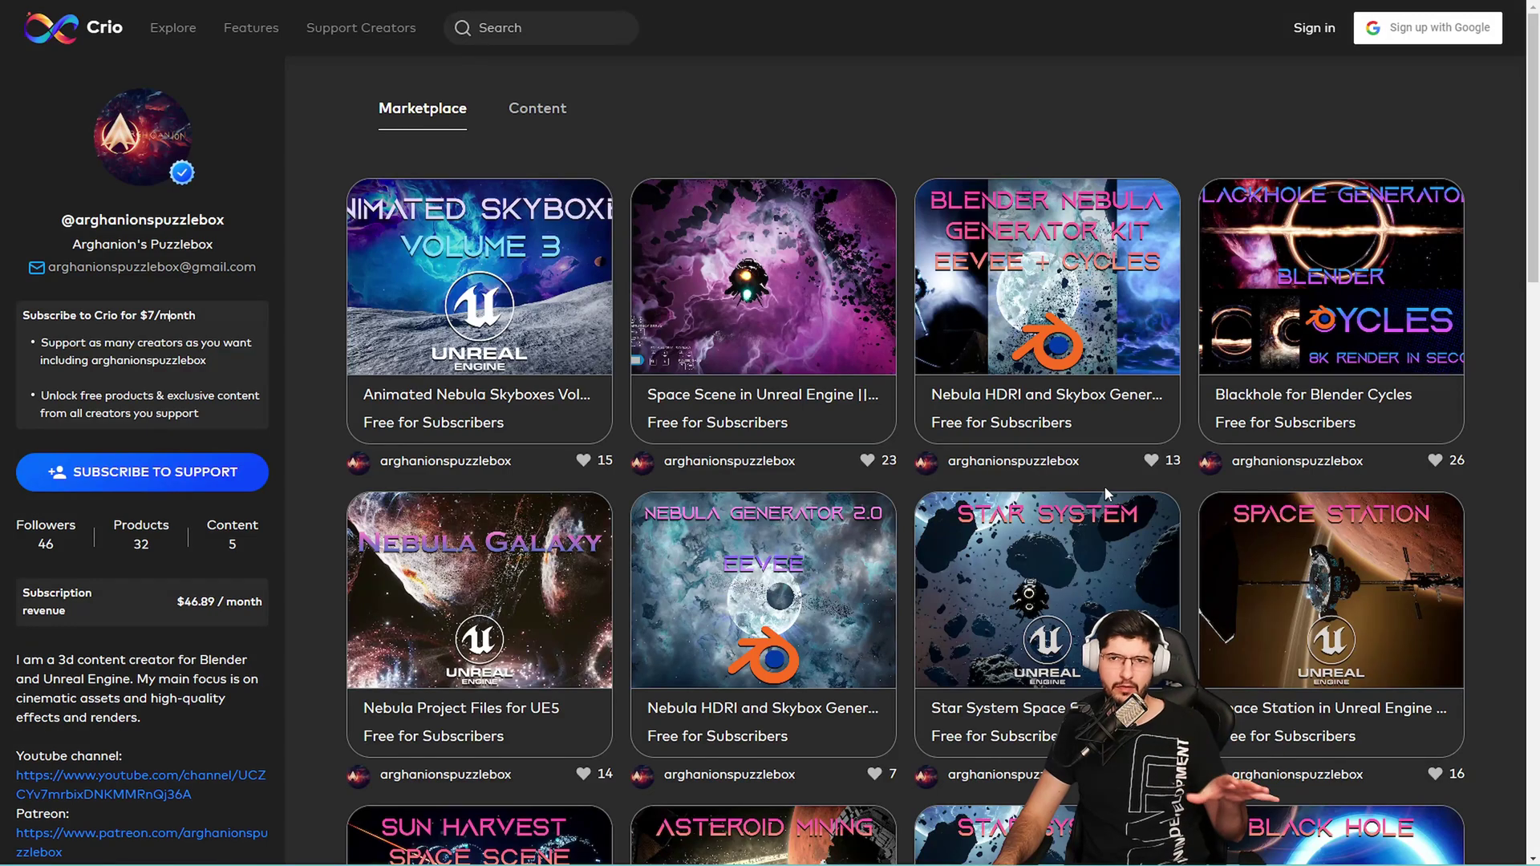
pyautogui.moveTo(636, 215)
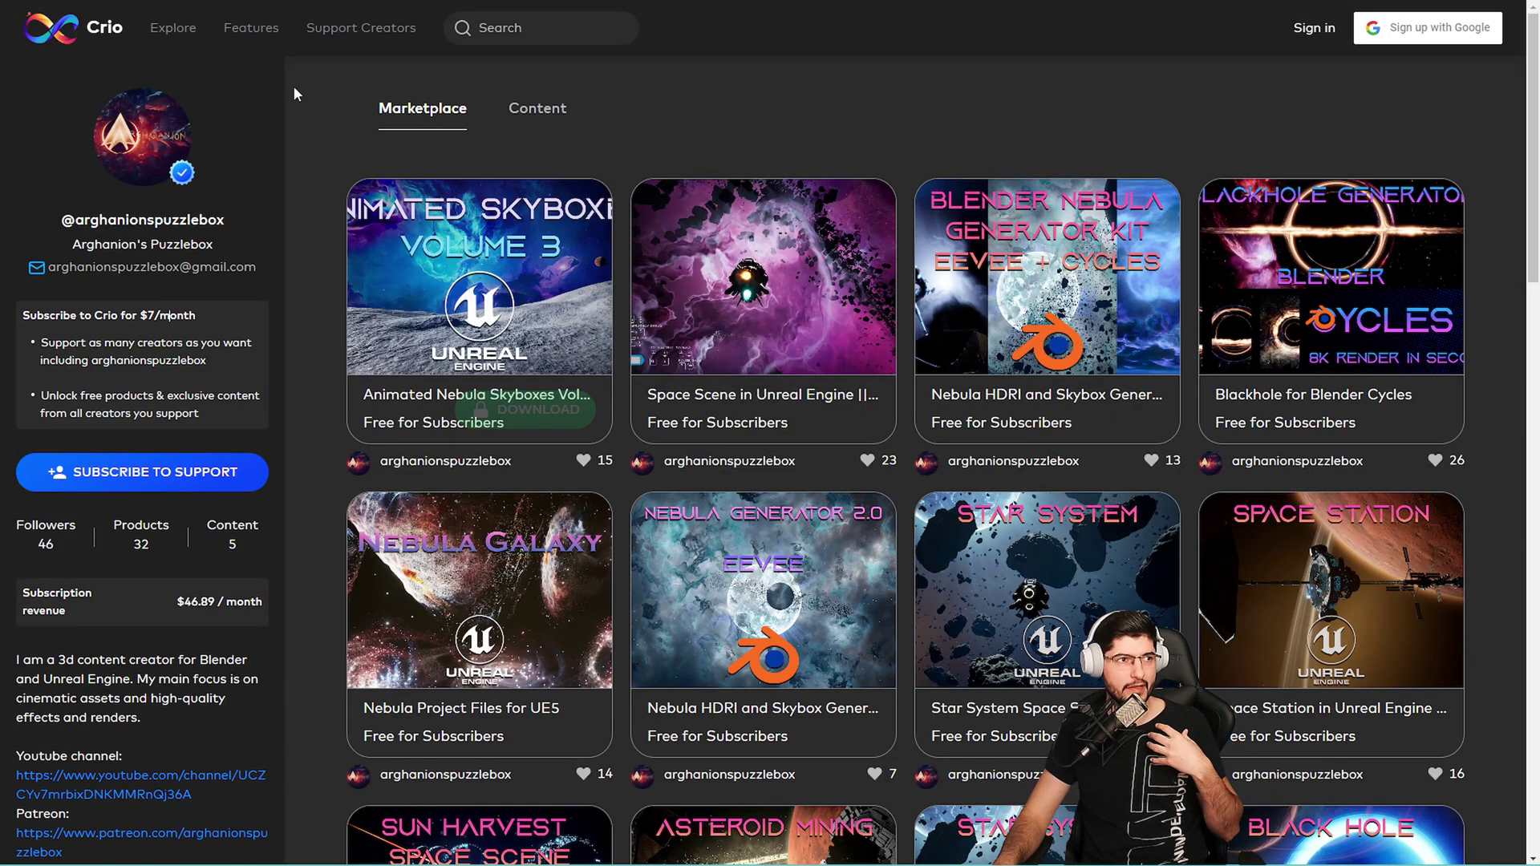
# Open Crio's Explore page and browse the marketplace products from all creators.
pyautogui.click(183, 35)
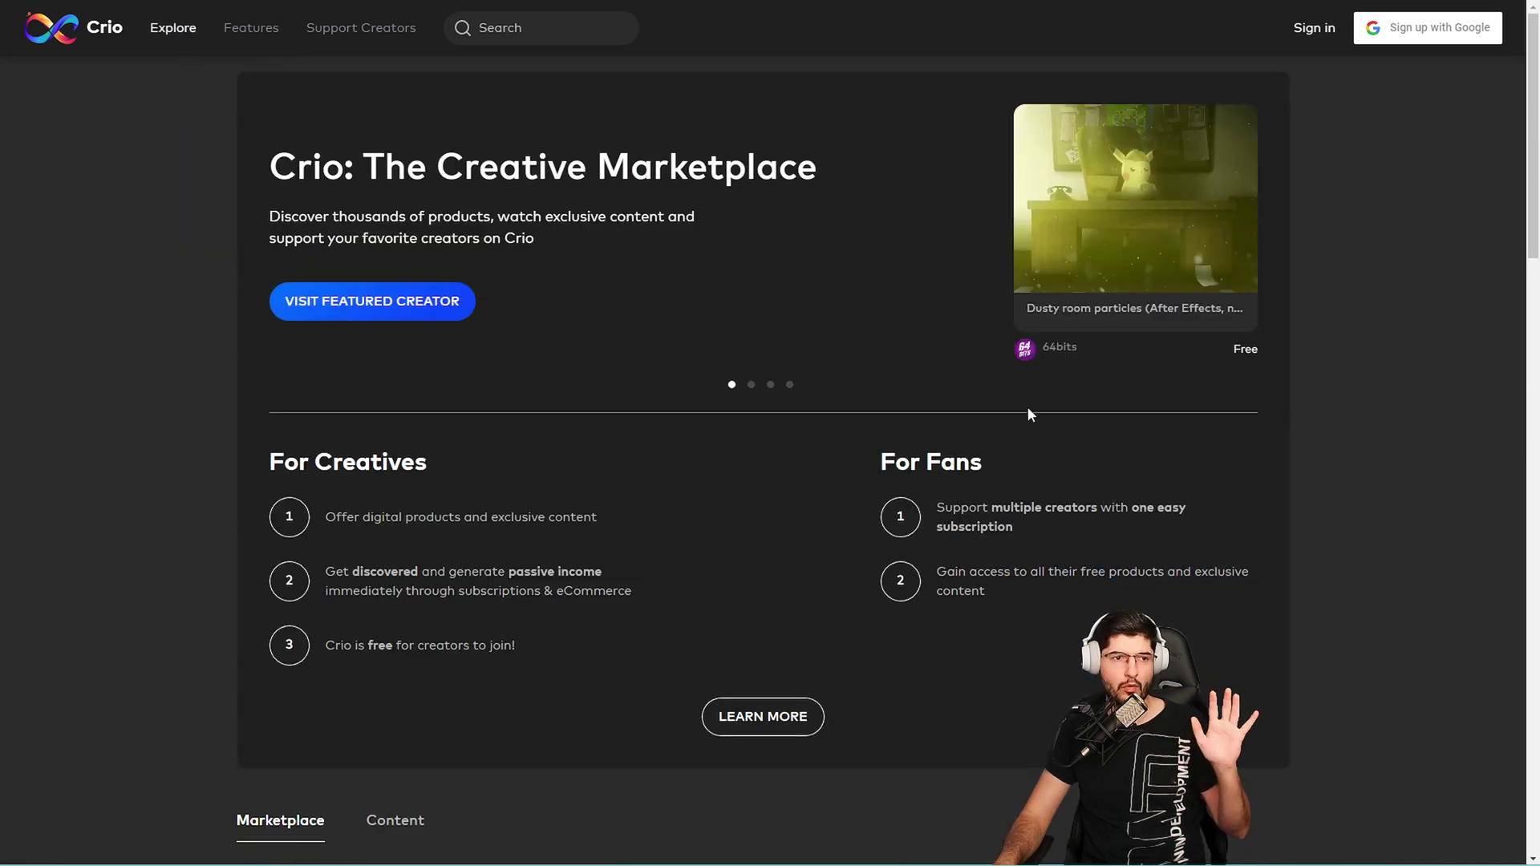
pyautogui.scroll(-10, 689, 378)
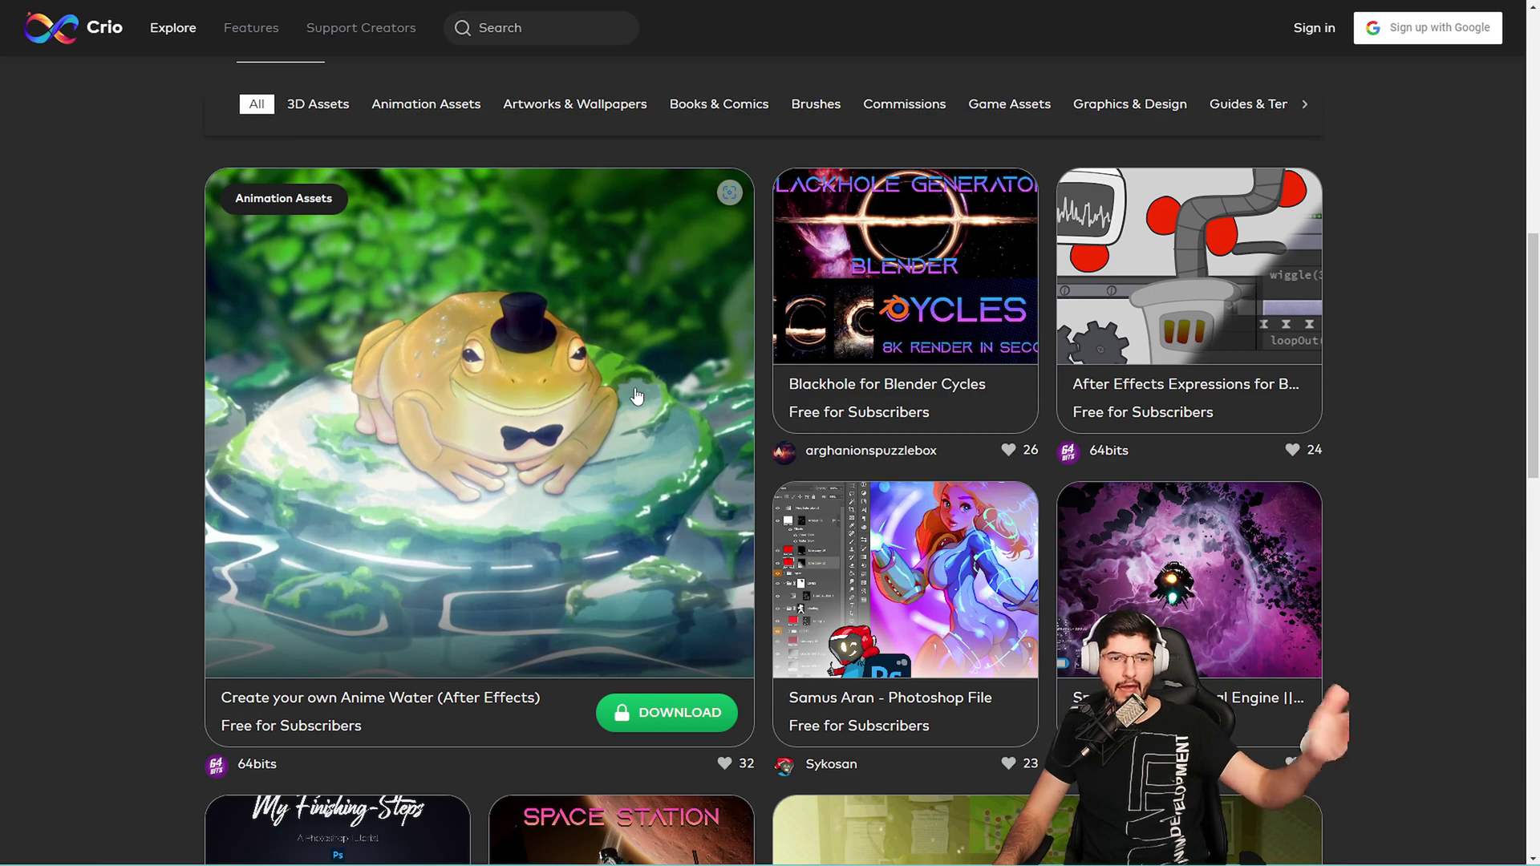
pyautogui.scroll(-8, 636, 396)
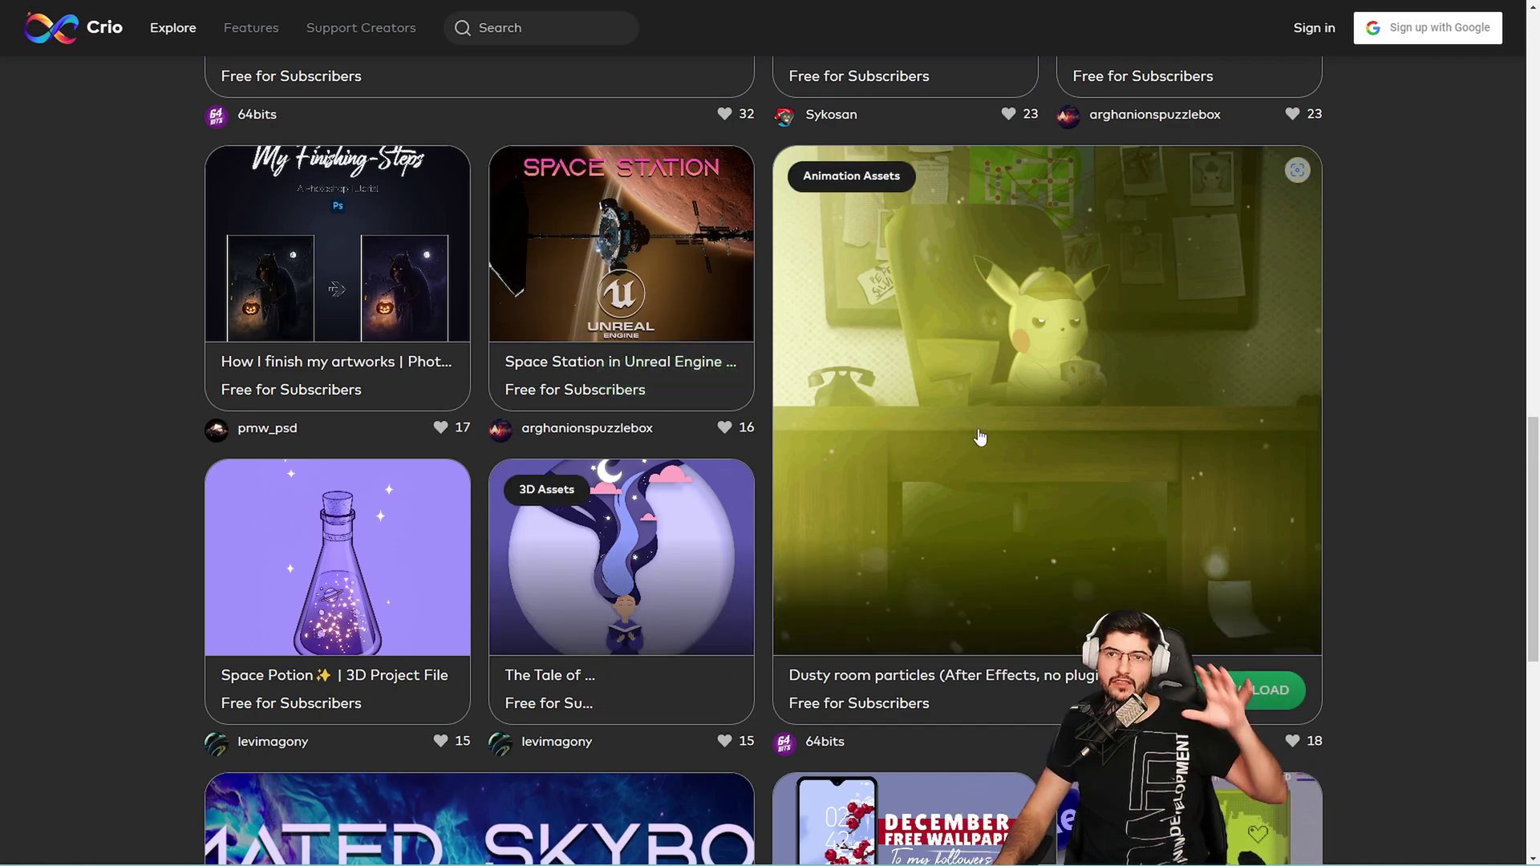
pyautogui.scroll(-9, 977, 437)
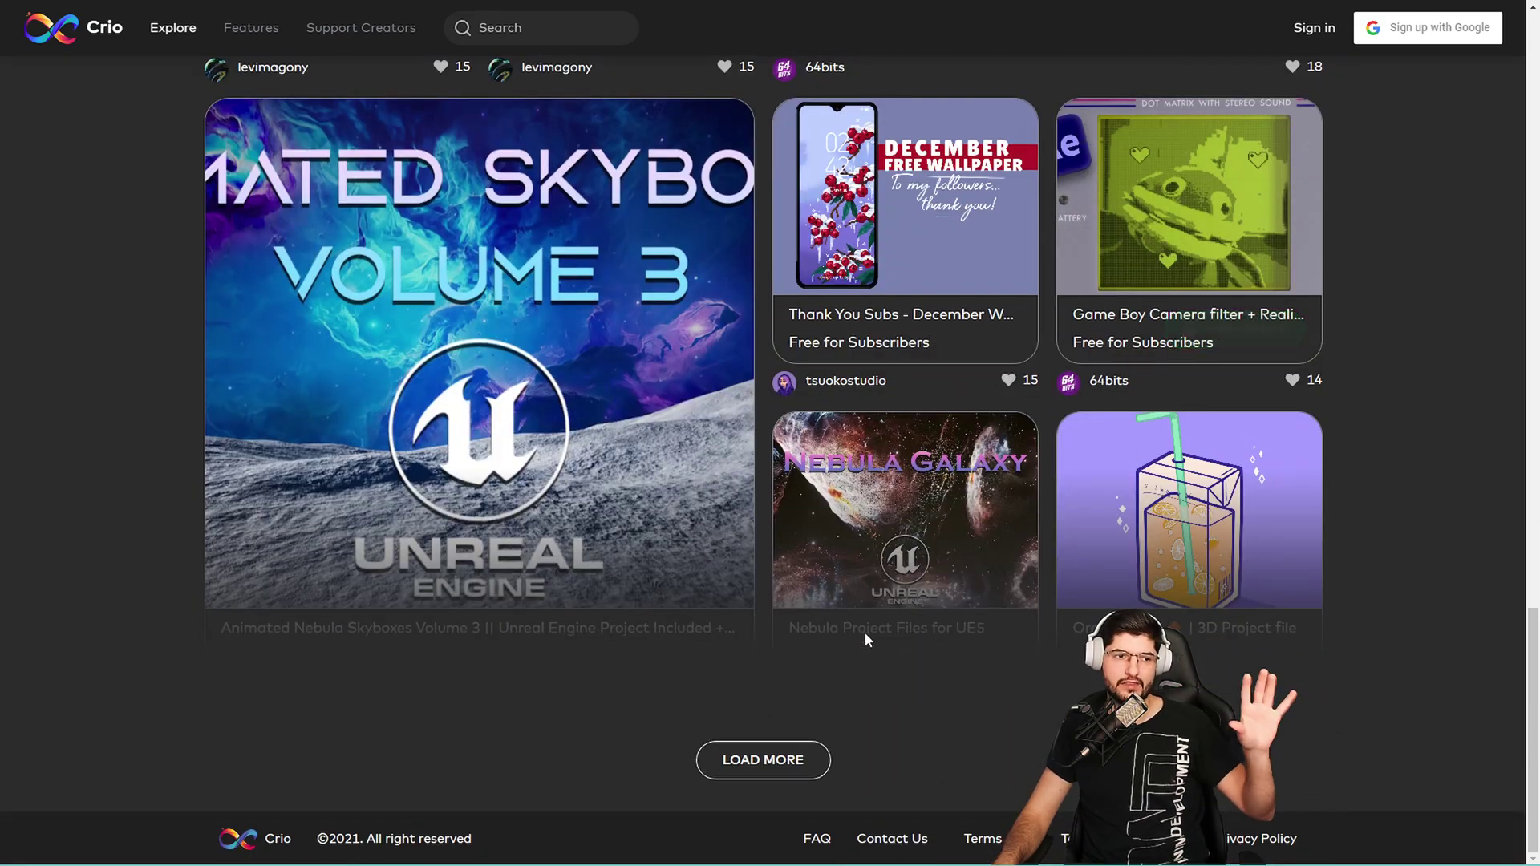
pyautogui.scroll(-7, 867, 642)
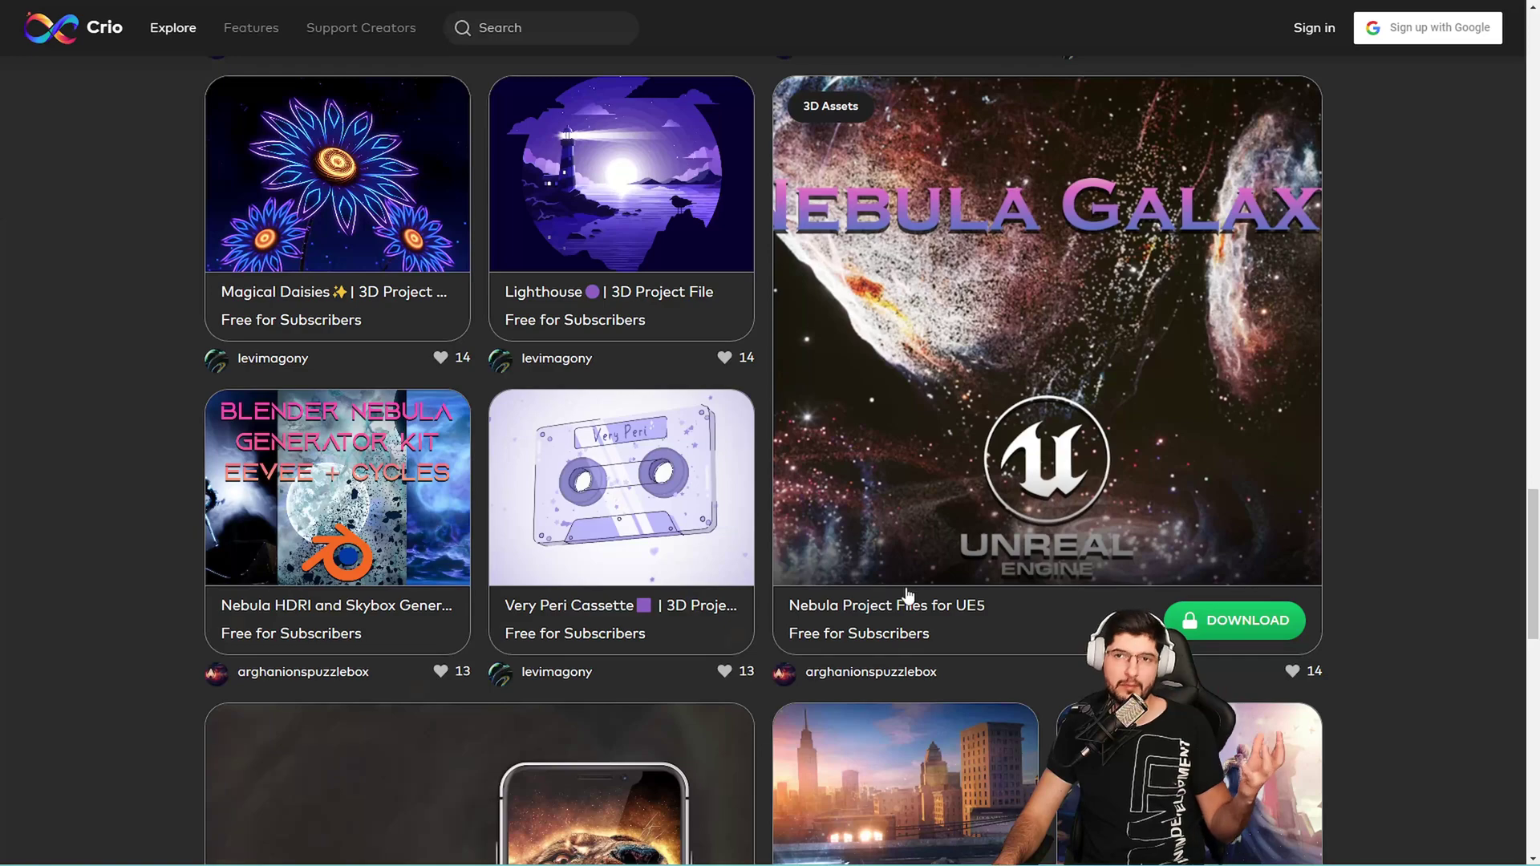
pyautogui.scroll(-9, 911, 592)
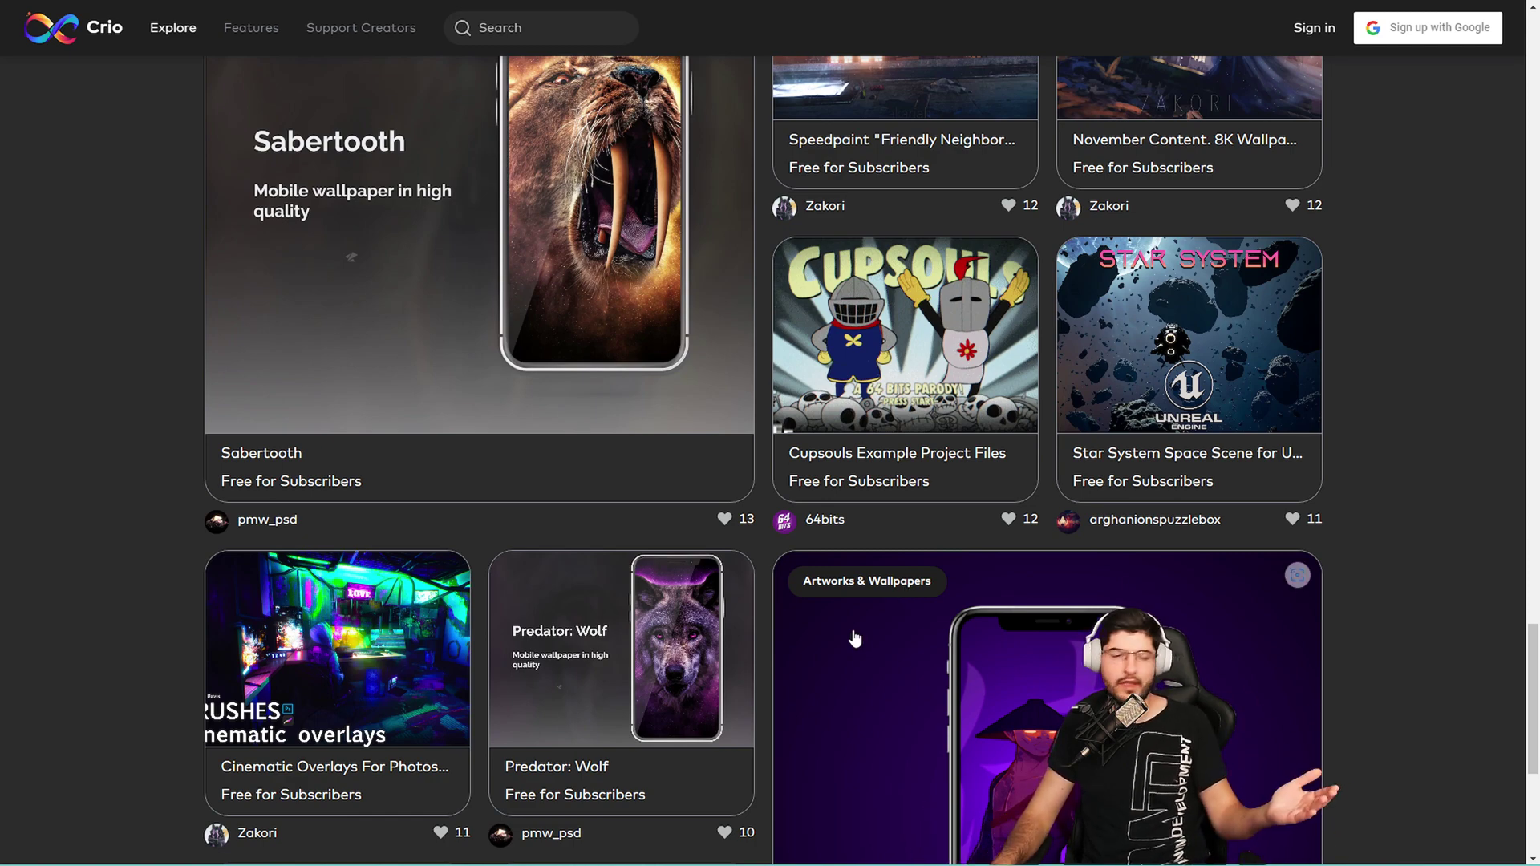
pyautogui.scroll(-5, 892, 609)
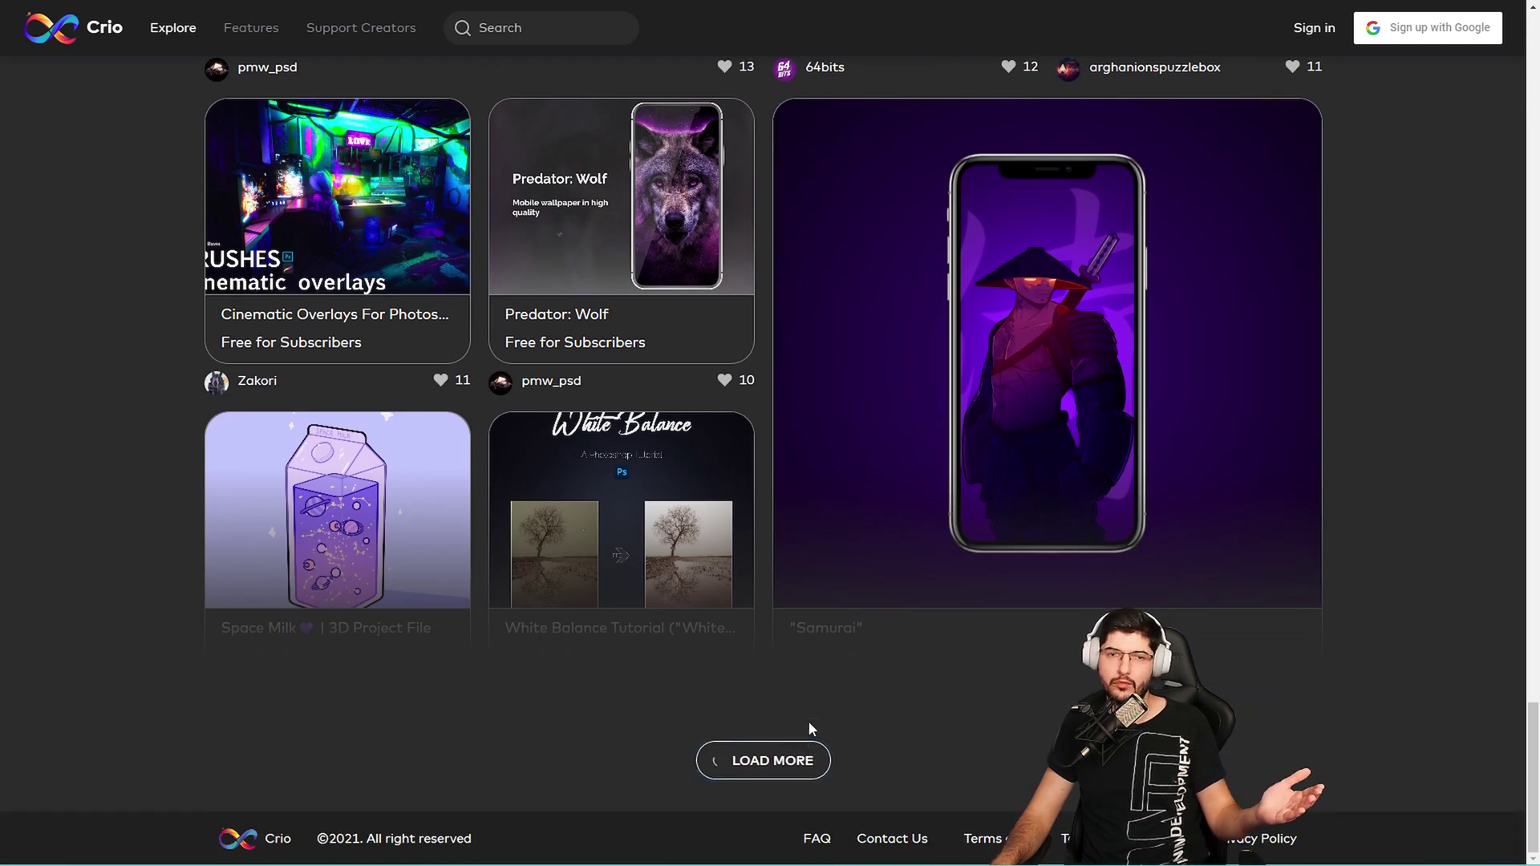
# View the Black Hole for Unreal Engine 5 product page, return to the Explore listing, and browse further products.
pyautogui.click(826, 730)
pyautogui.scroll(-5, 1020, 238)
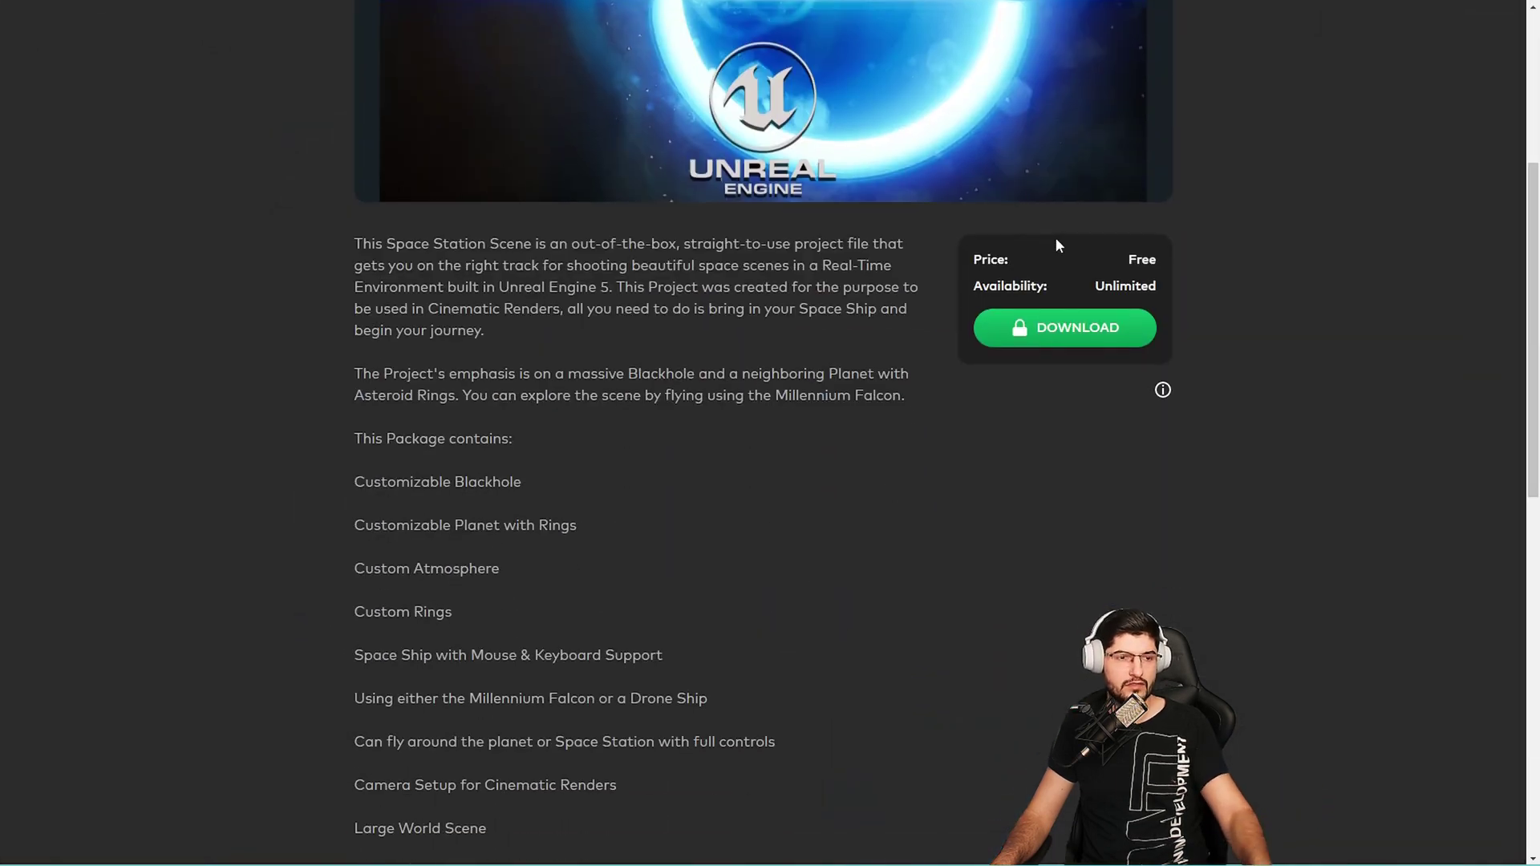
pyautogui.hotkey('alt', 'Left')
pyautogui.scroll(-6, 1053, 242)
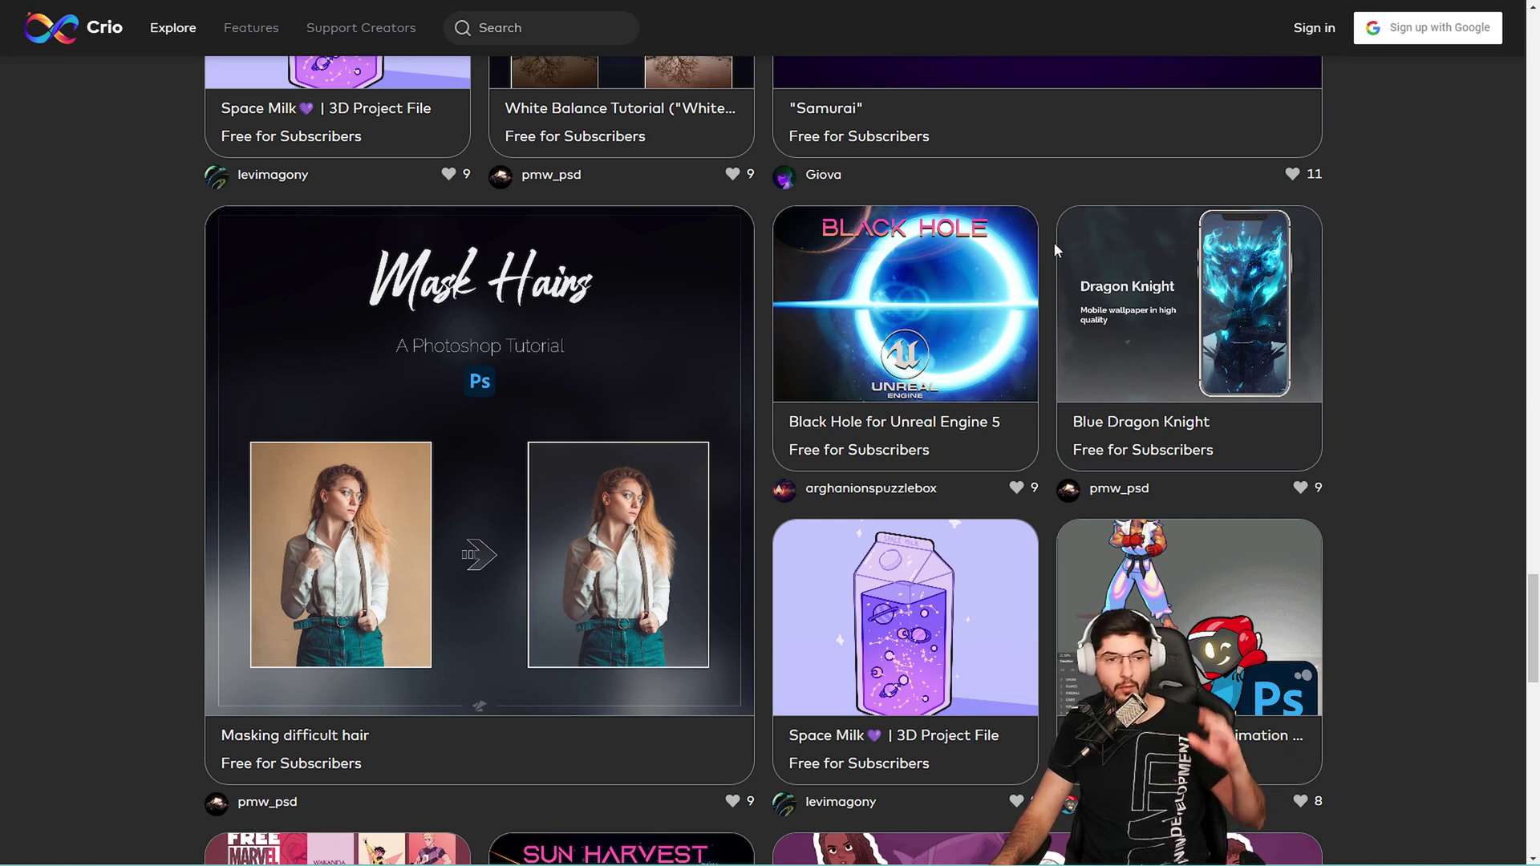
pyautogui.scroll(-3, 1052, 243)
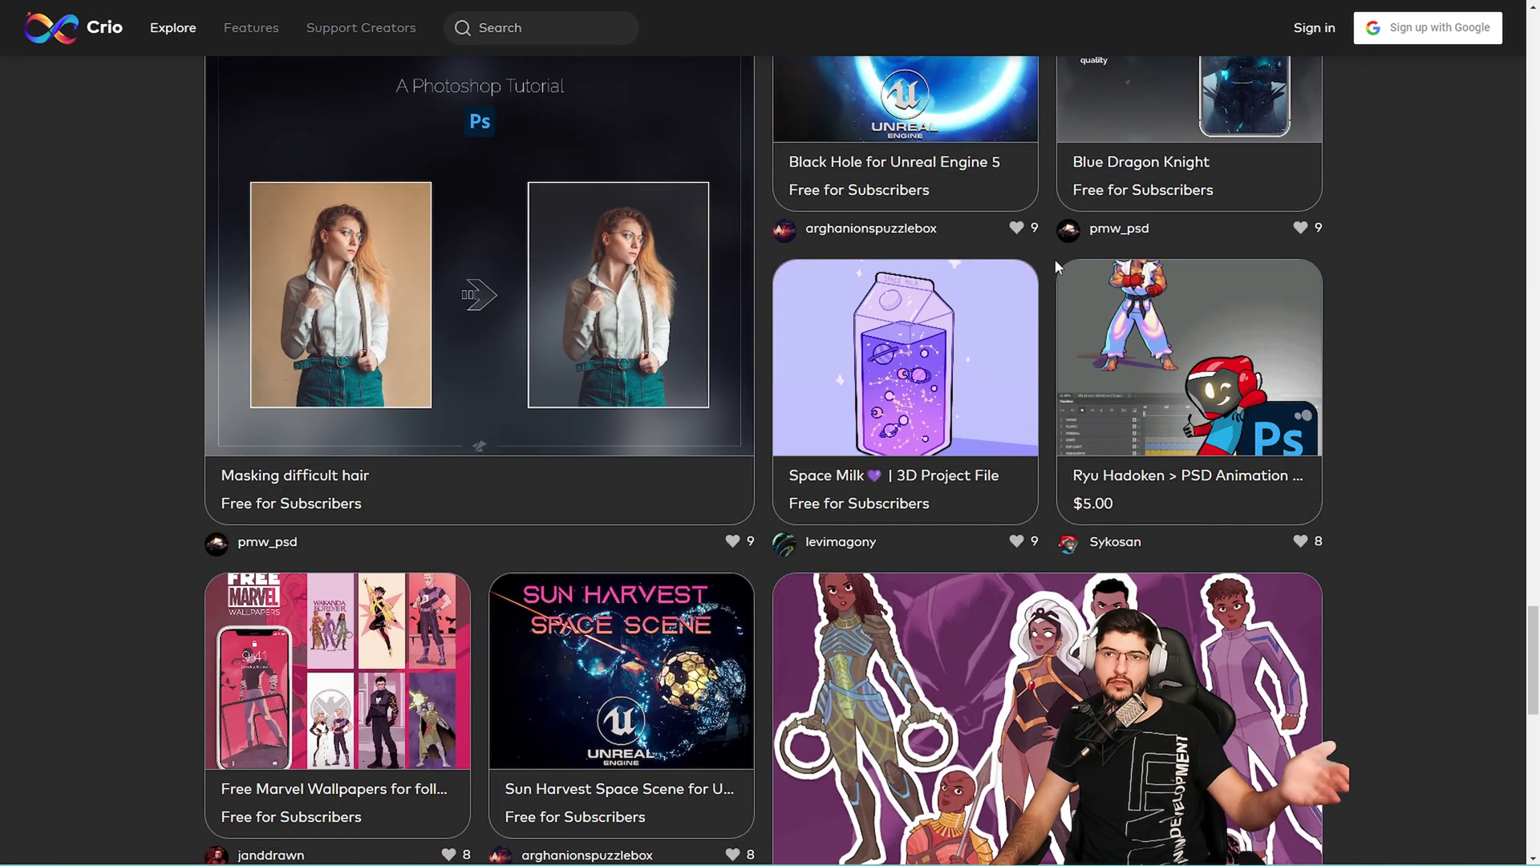
pyautogui.scroll(-5, 1055, 258)
pyautogui.scroll(-5, 1054, 305)
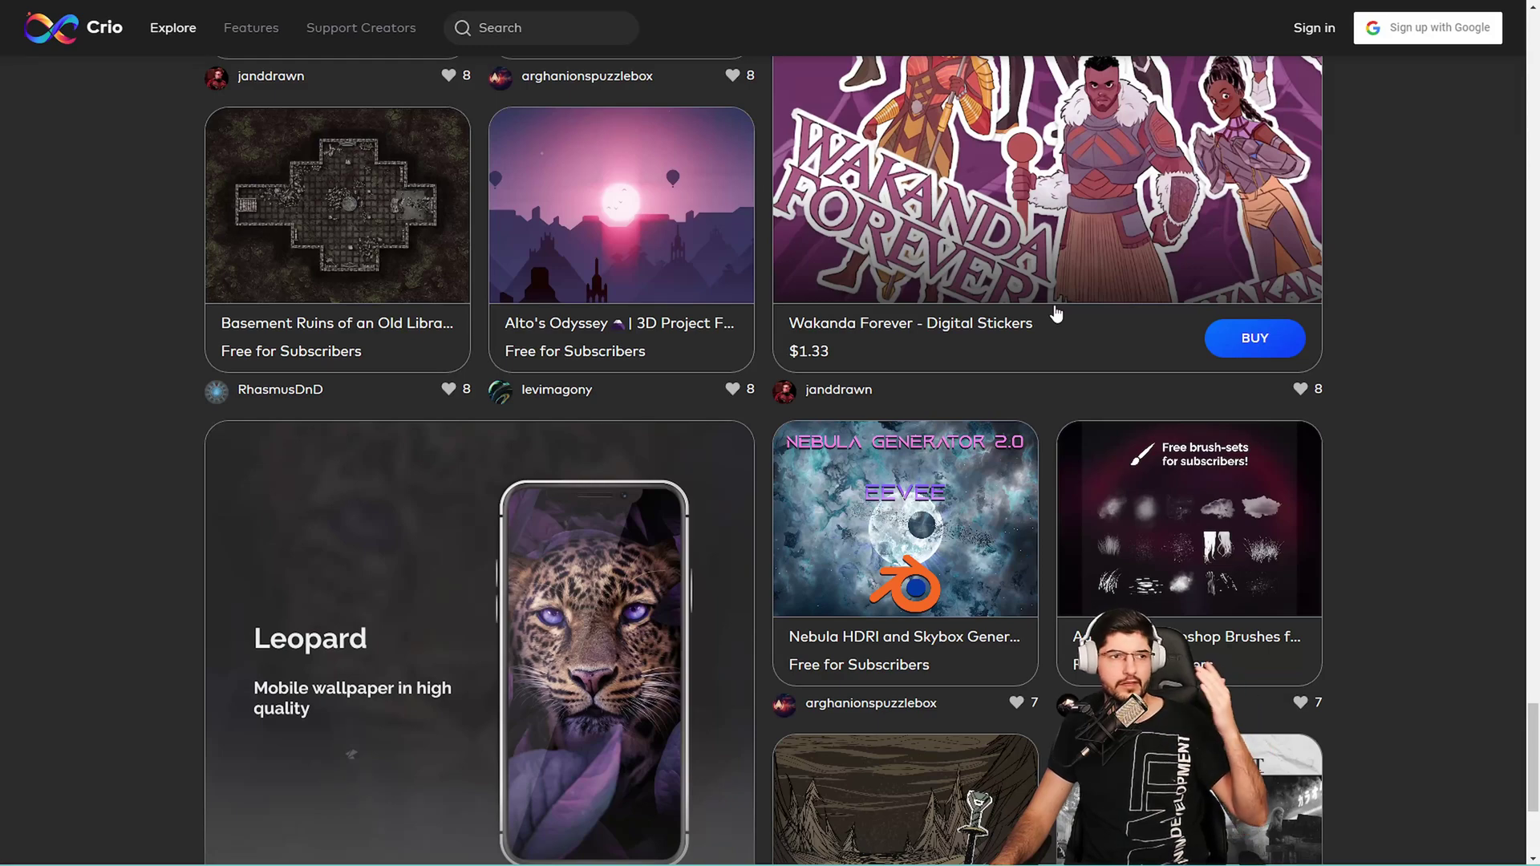
pyautogui.scroll(-4, 1054, 309)
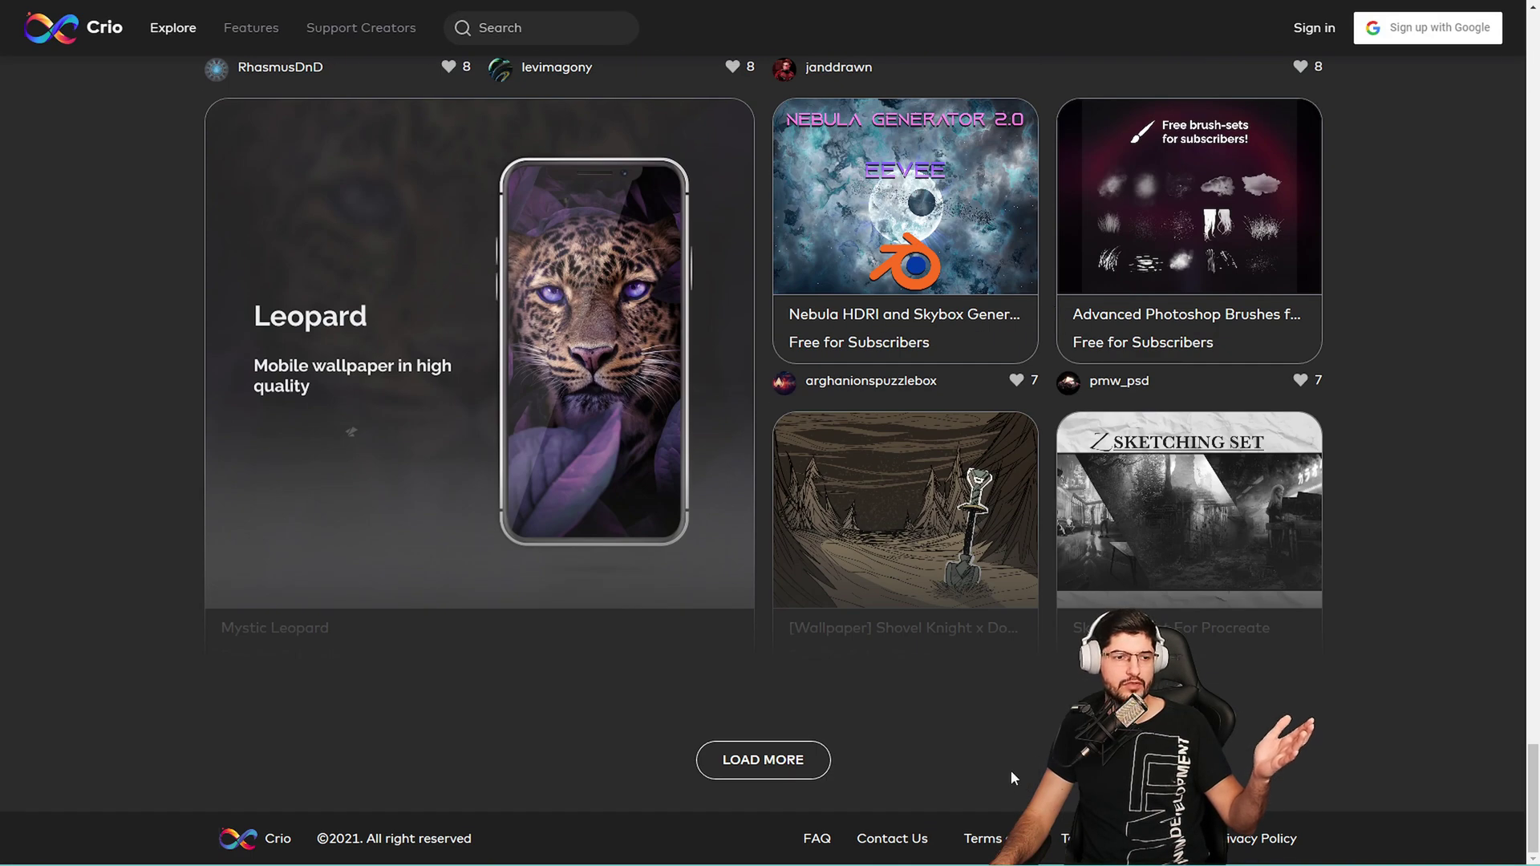